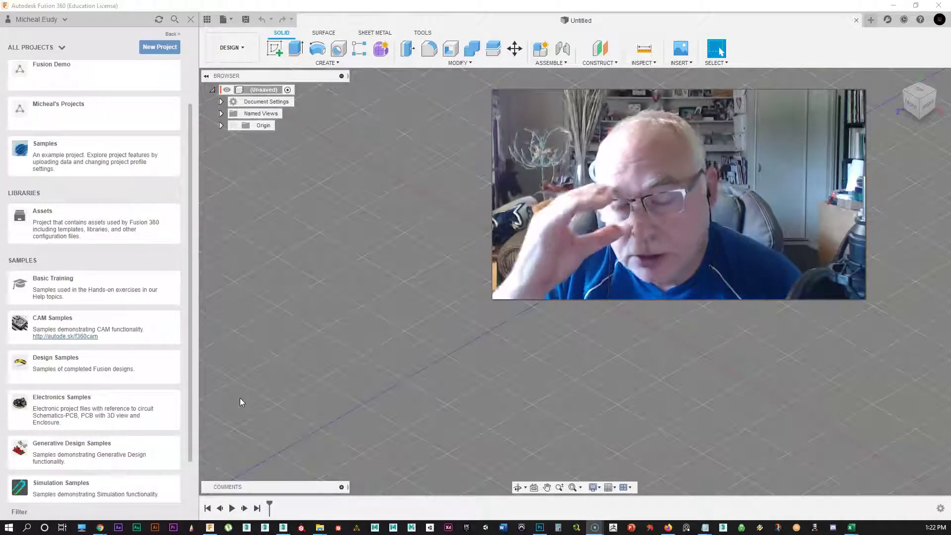
Create a new project named Hard Surfase Class in the project list
click(710, 324)
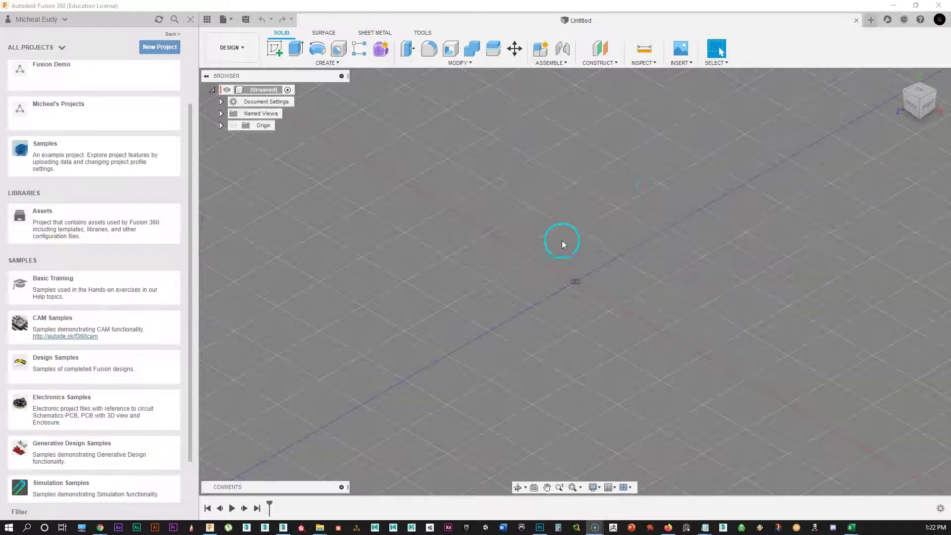
click(153, 48)
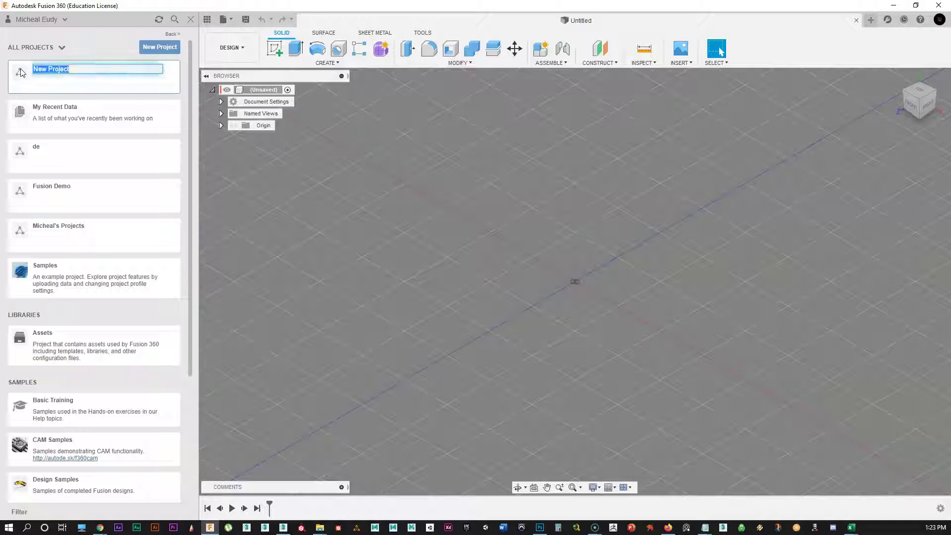
text(H)
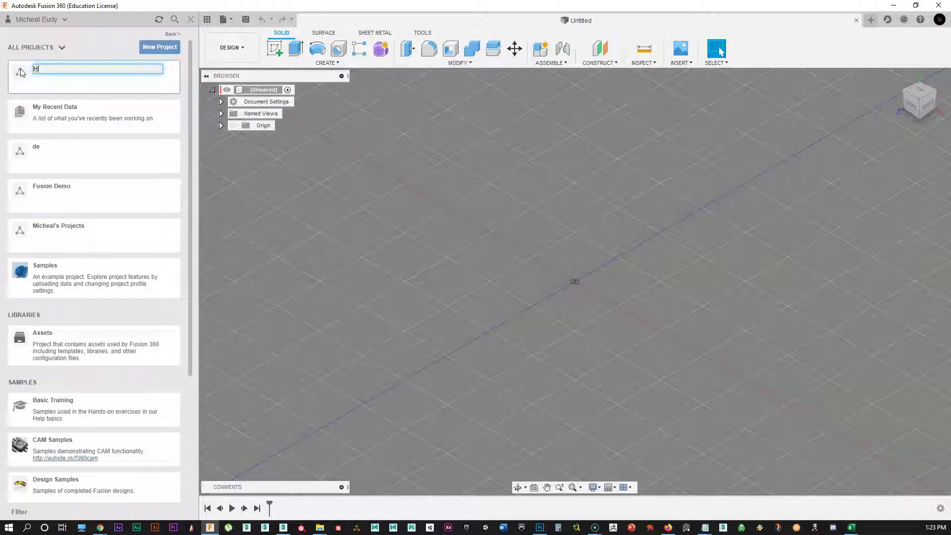
text(ard Surcase Class)
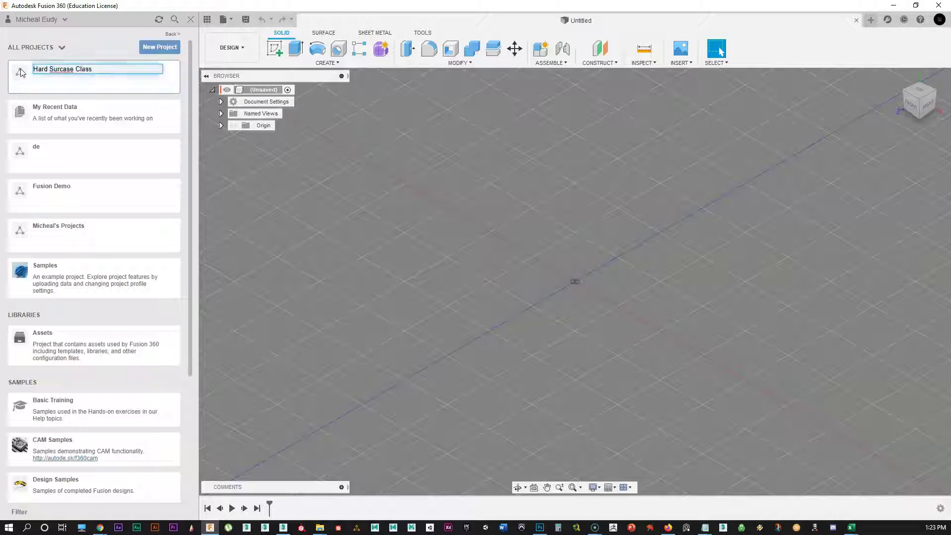
key(Left)
key(Left)
key(Left)
key(Left)
key(Left)
key(Left)
key(Left)
key(BackSpace)
text(f)
key(Return)
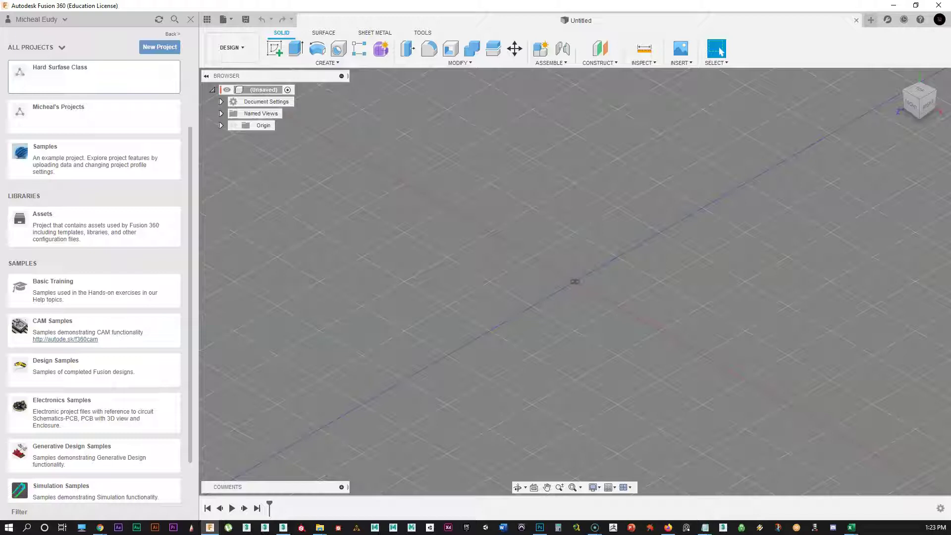
In the Hard Surfase Class project, create a folder named Shipping Case and open it
click(81, 79)
click(74, 196)
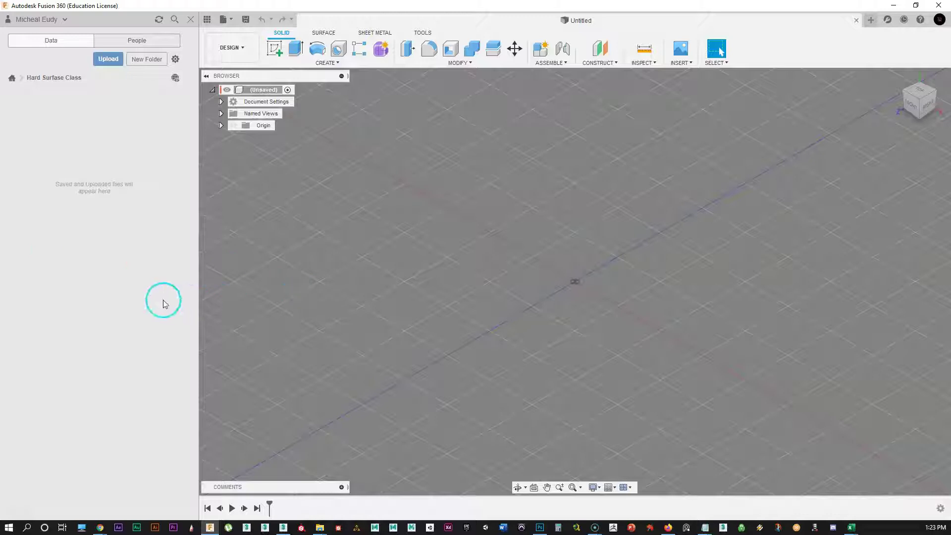
click(142, 60)
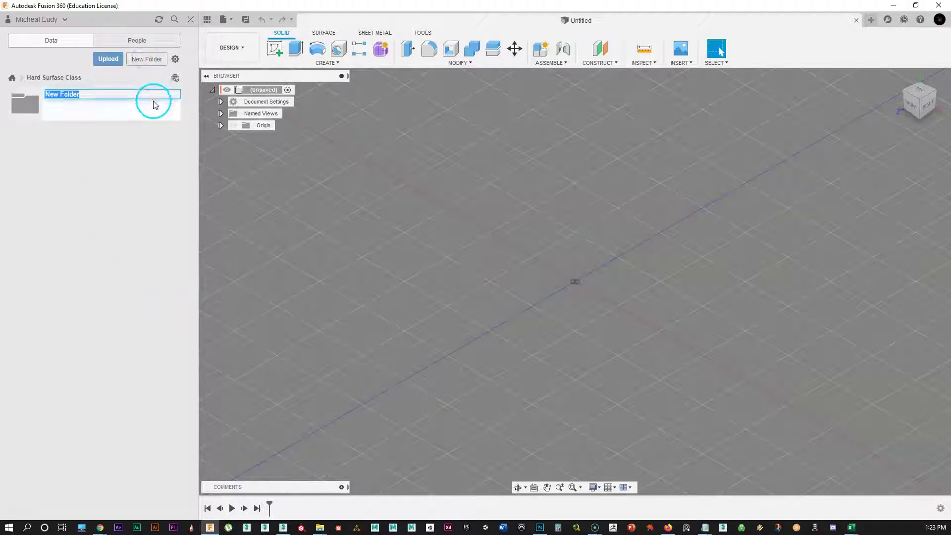
text(Sh)
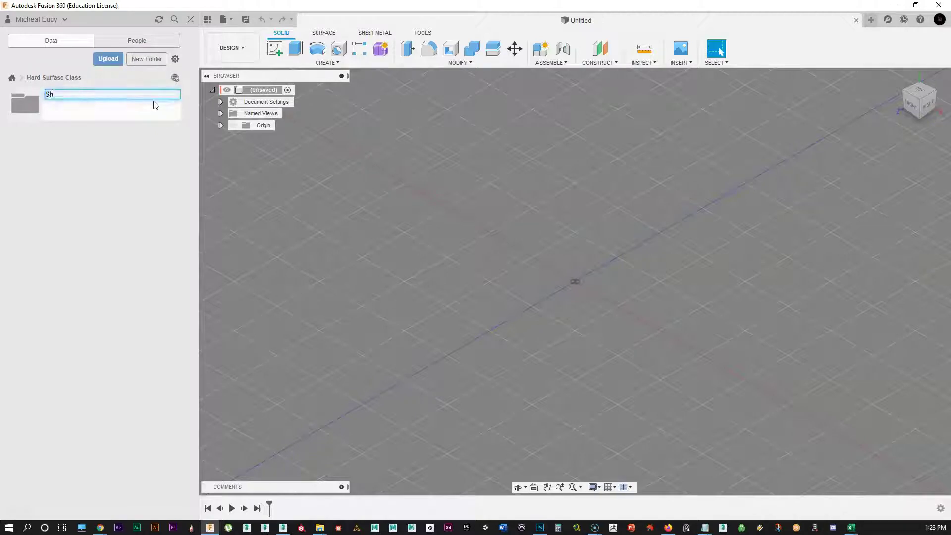
text(ipping )
text(Crate)
key(Return)
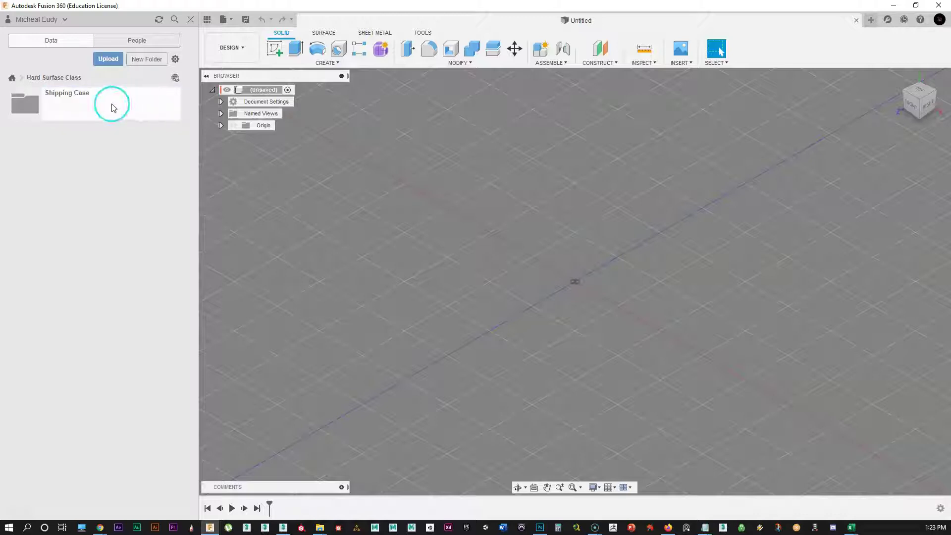
click(24, 110)
click(87, 227)
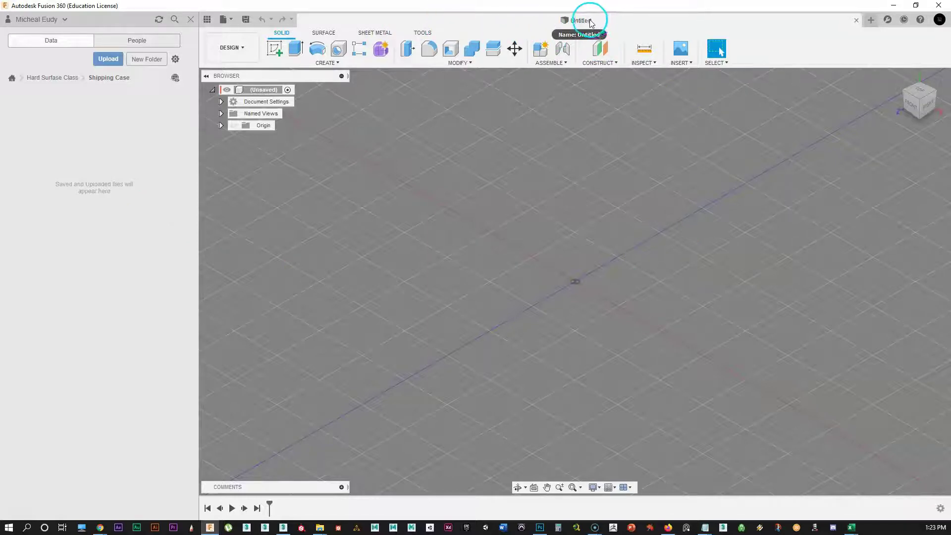
click(870, 20)
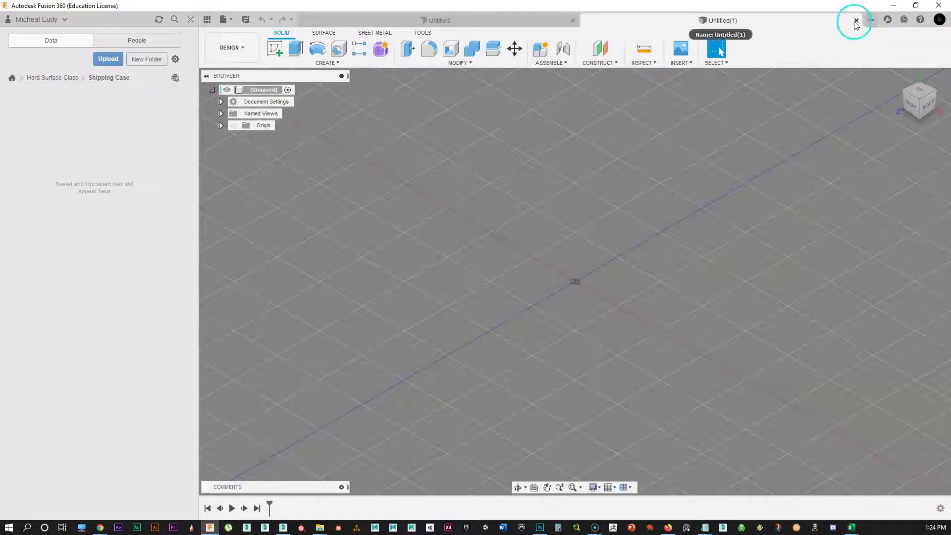
click(856, 21)
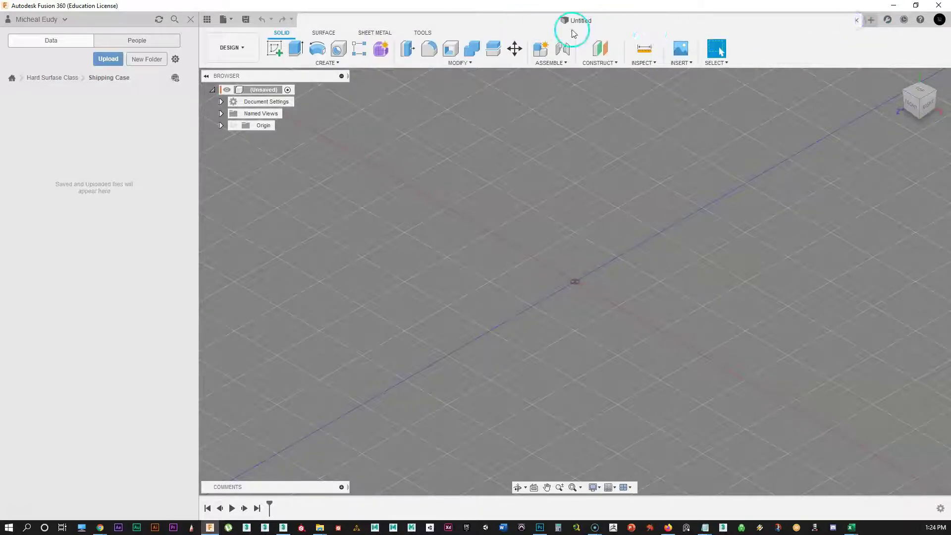
click(264, 95)
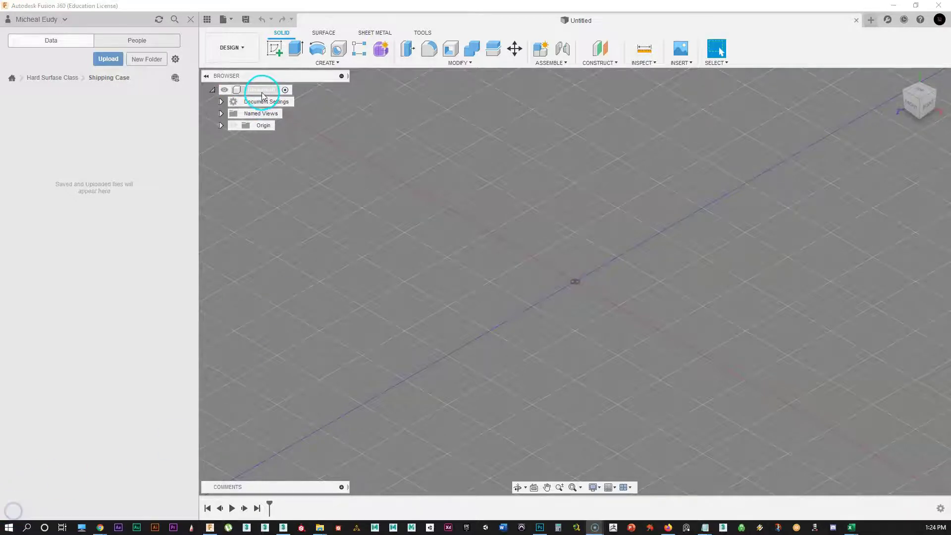
Save the untitled design as Shipping Case in the Hard Surfase Class project's Shipping Case folder
click(245, 20)
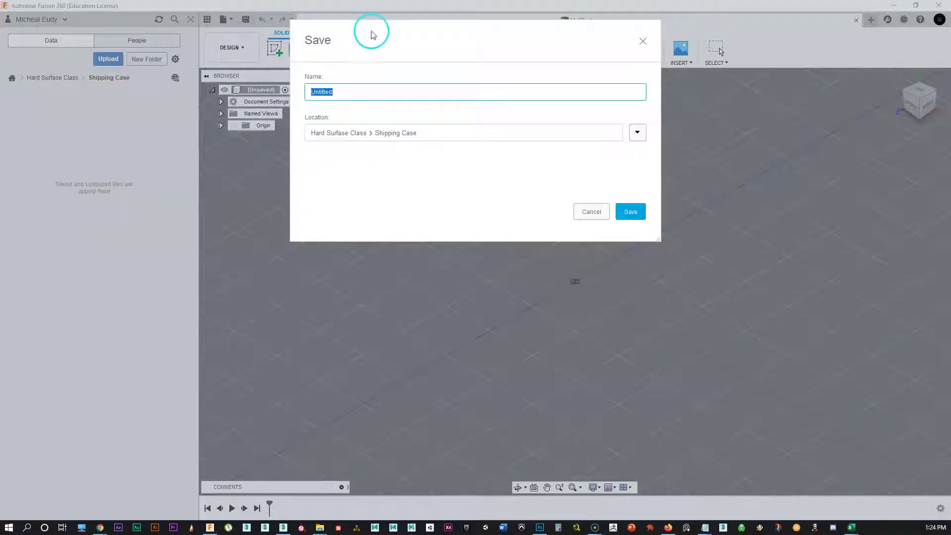
drag(371, 32, 370, 83)
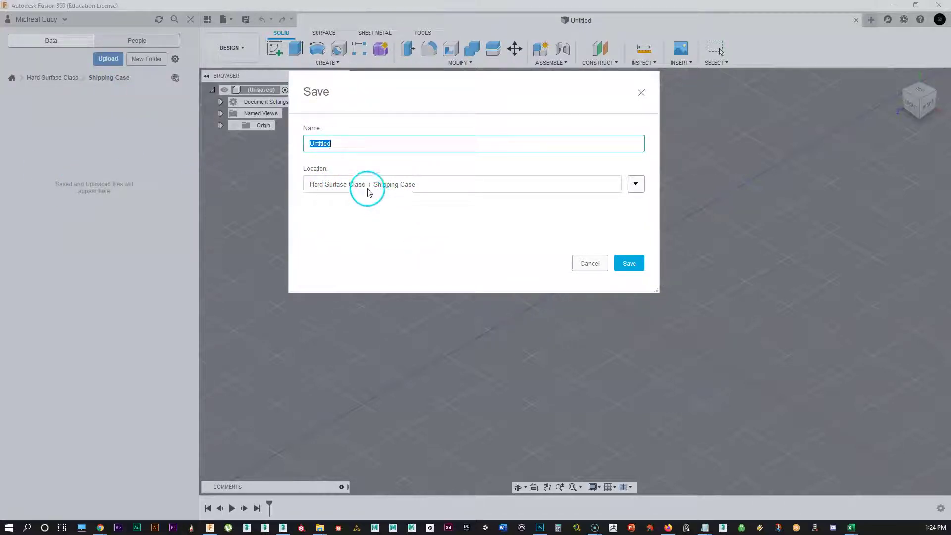
click(344, 148)
drag(304, 144, 344, 153)
click(387, 152)
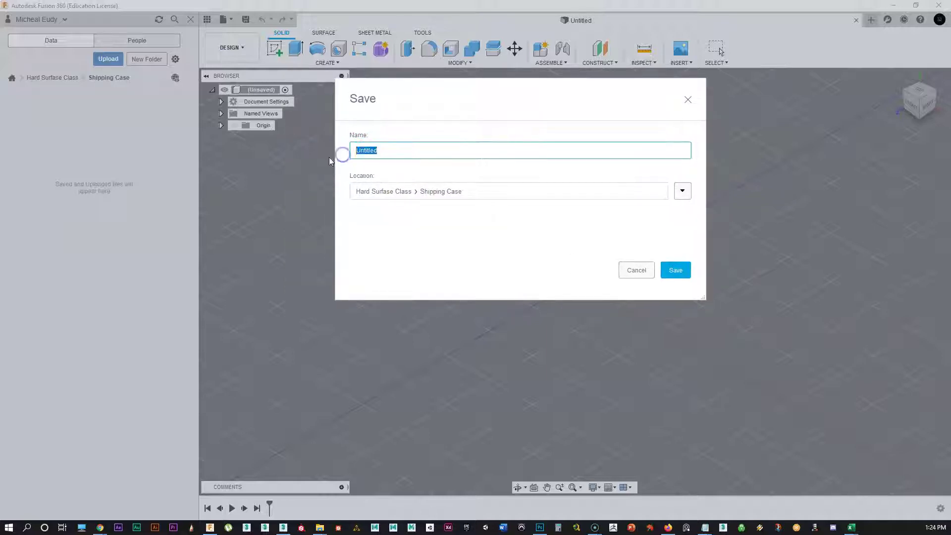
text(Shipping Case)
key(Return)
click(296, 166)
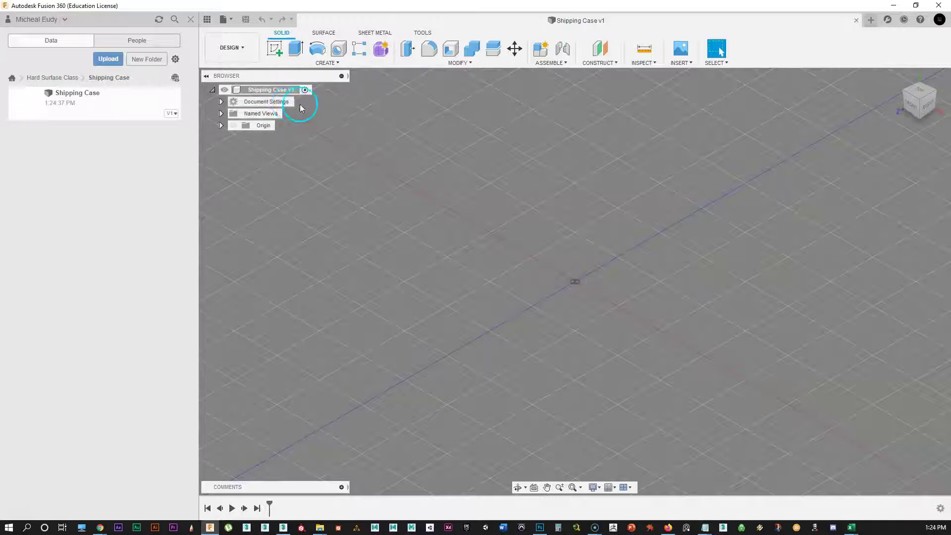
double_click(275, 90)
click(273, 90)
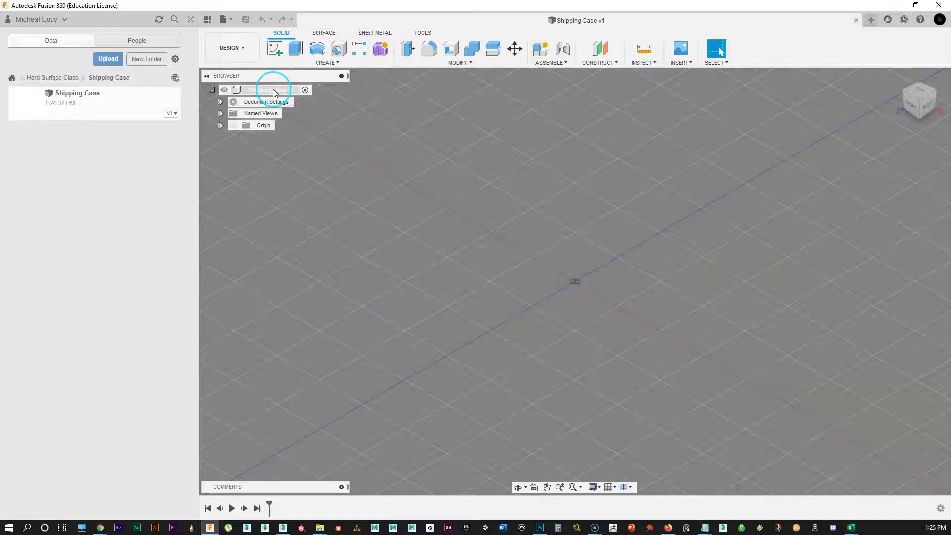
right_click(274, 90)
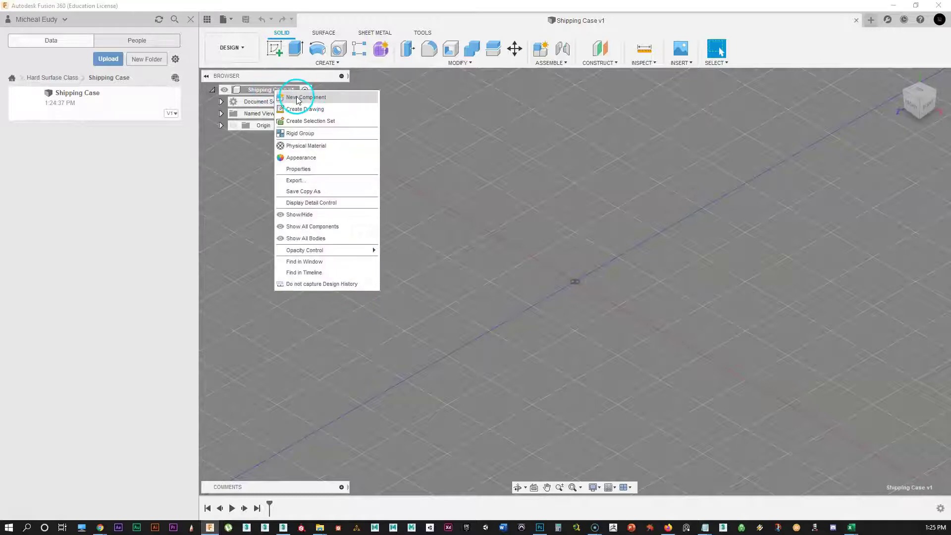
click(541, 109)
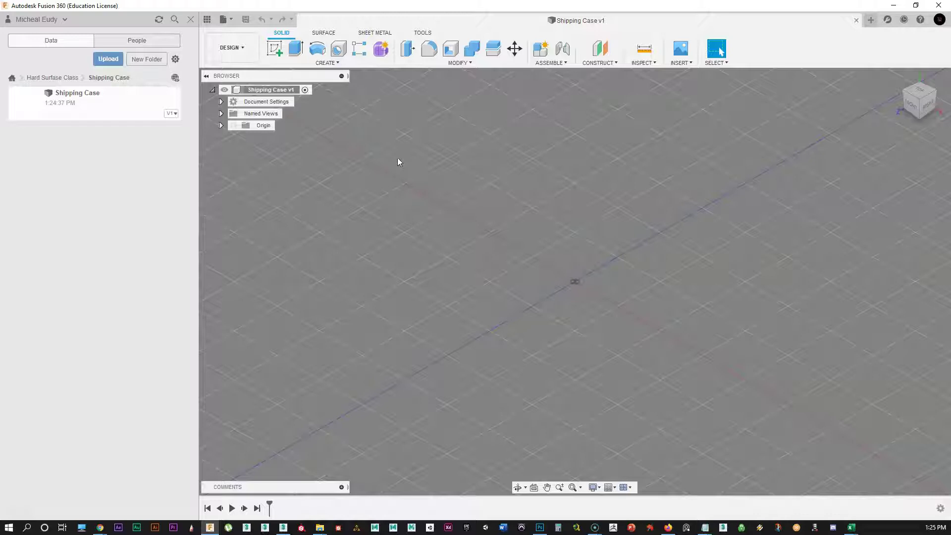
right_click(287, 91)
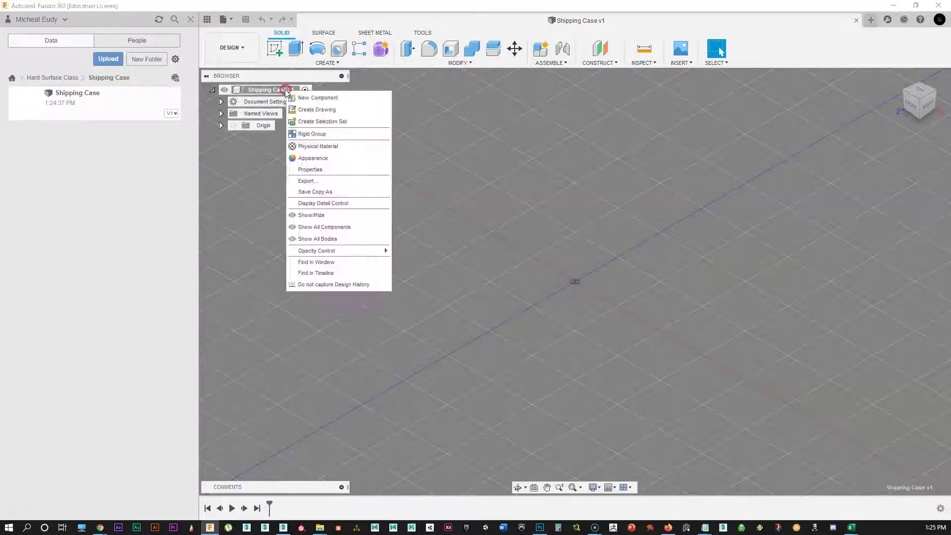
click(494, 134)
click(388, 210)
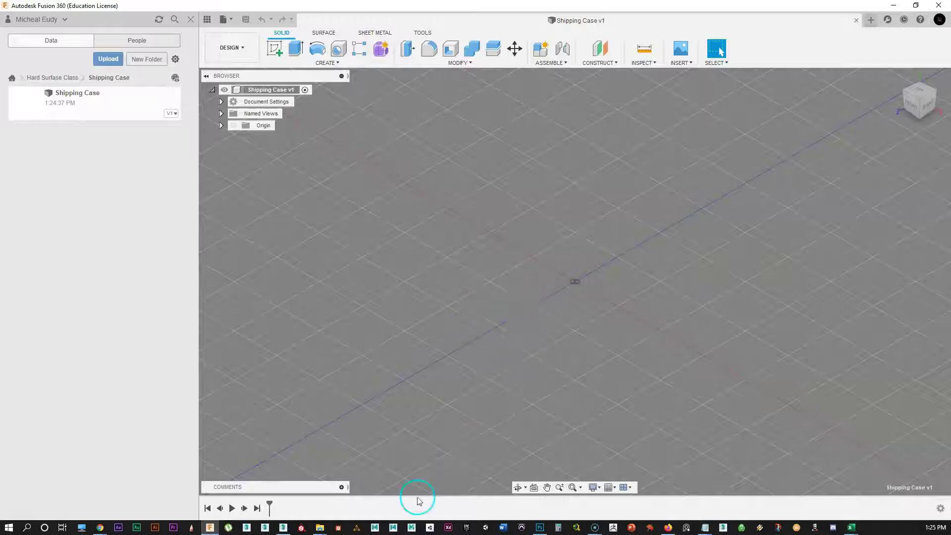
Open the empty image reference board and position its window over the modelling viewport
click(12, 510)
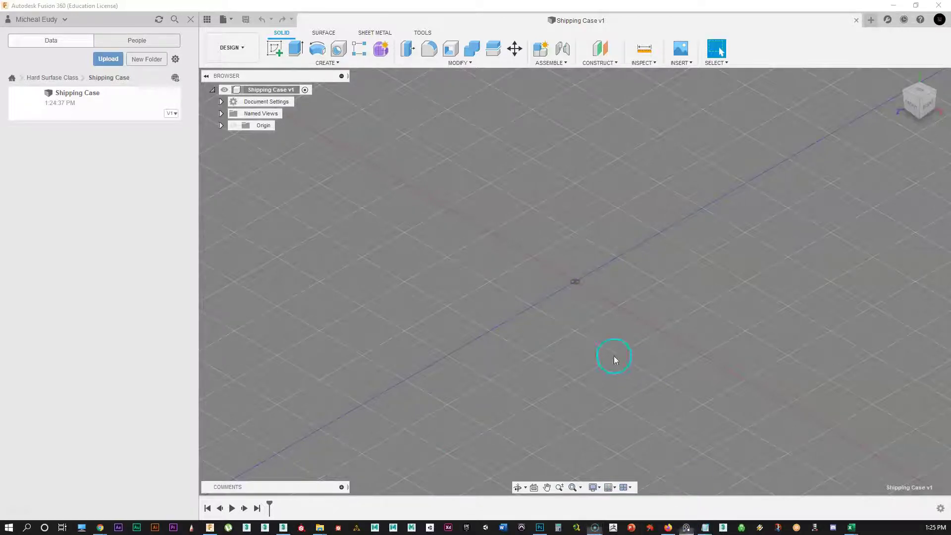
right_drag(0, 297, 702, 242)
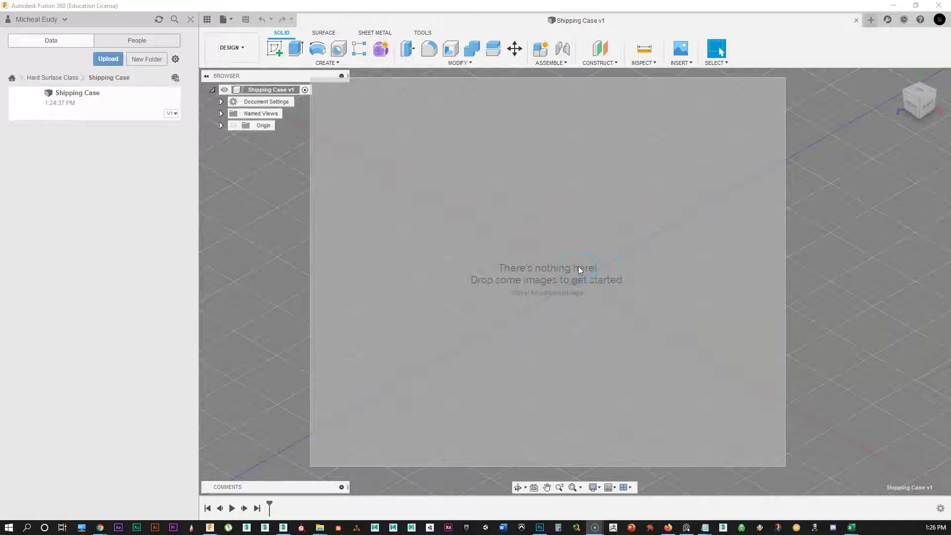
right_drag(555, 249, 503, 240)
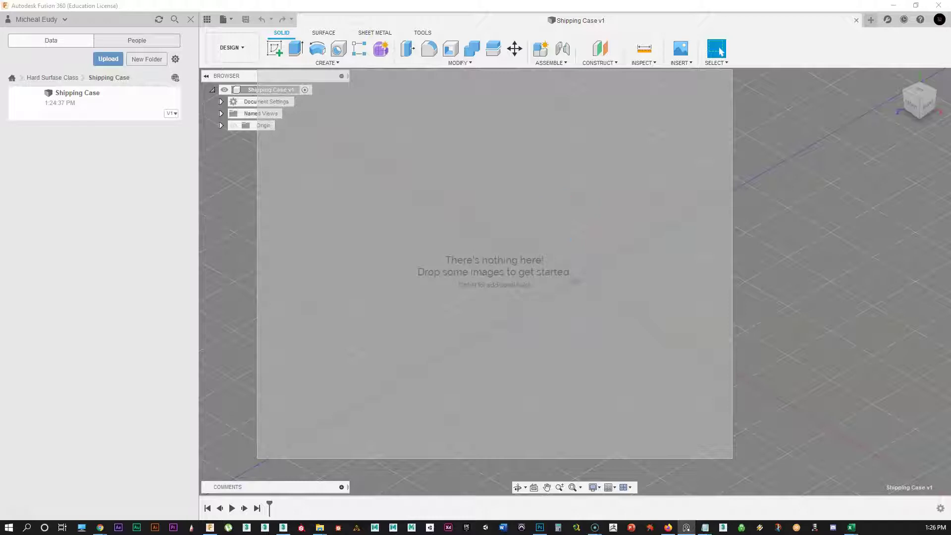
Switch to the browser's Pelican-Hardigg AL3018 product page, maximize it and move the reference board clear of the product photo
key(alt+Tab)
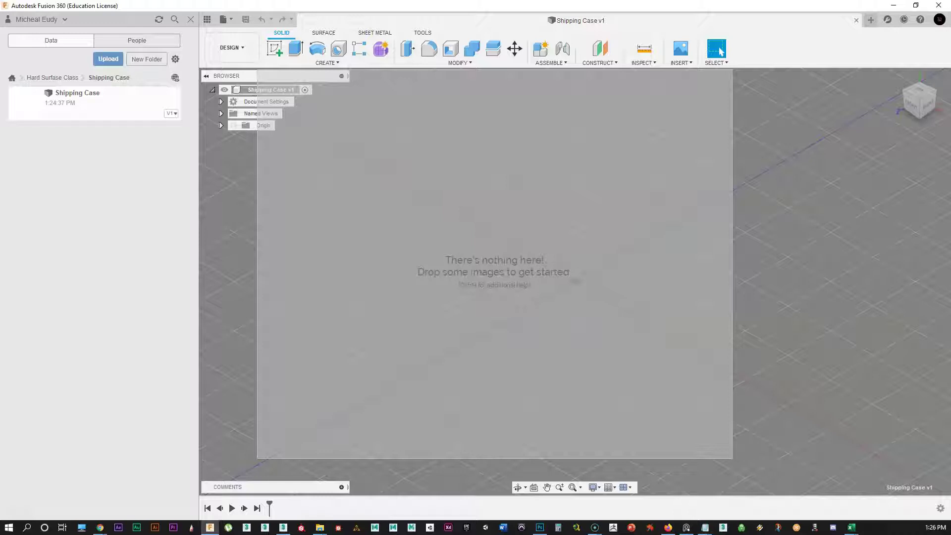
key(alt+Tab)
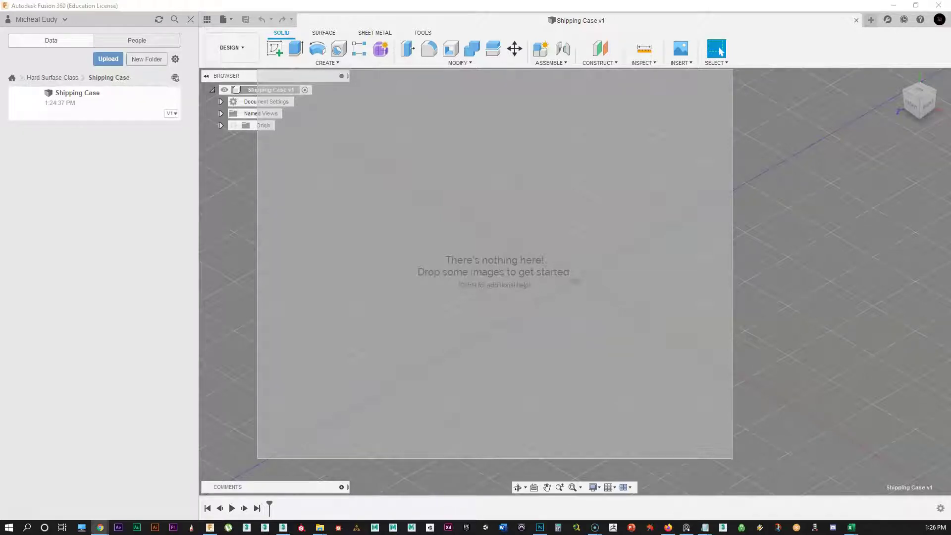
drag(0, 277, 124, 94)
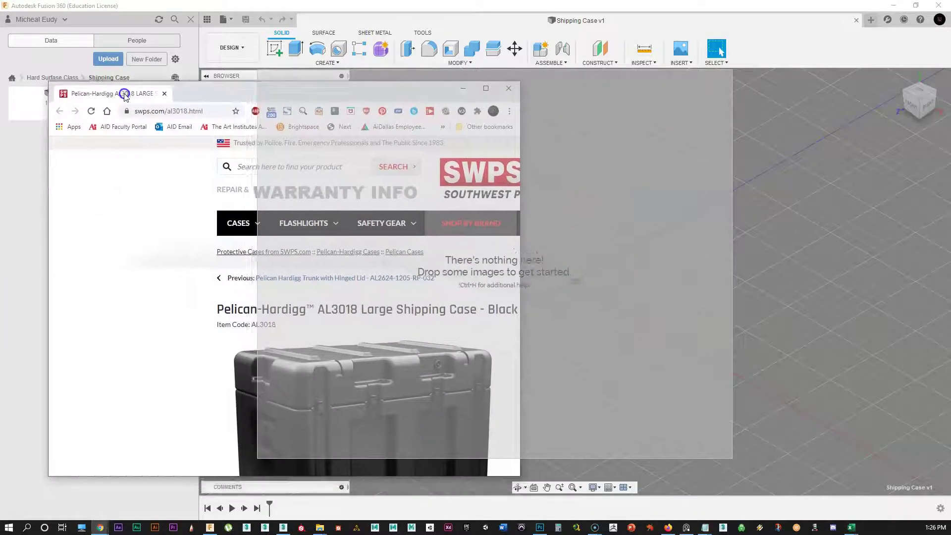
double_click(125, 93)
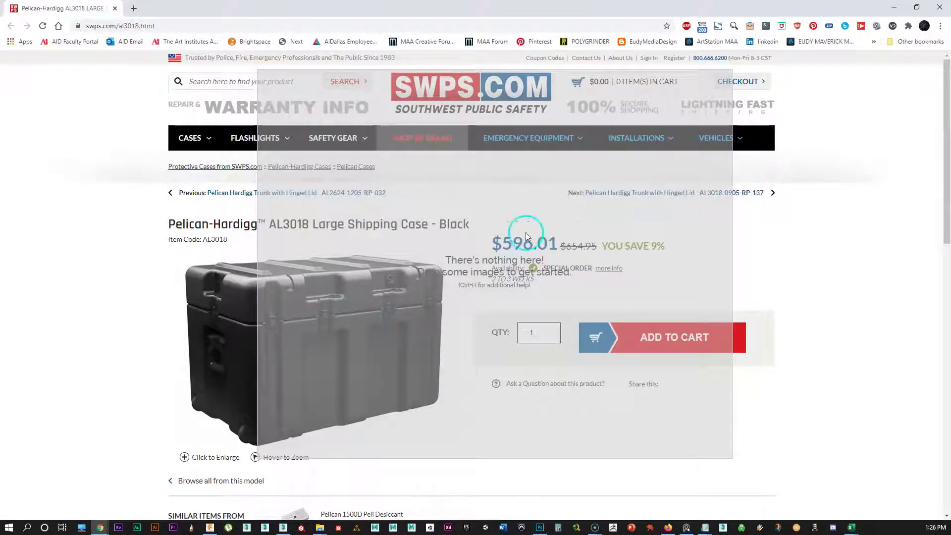
drag(527, 236, 773, 226)
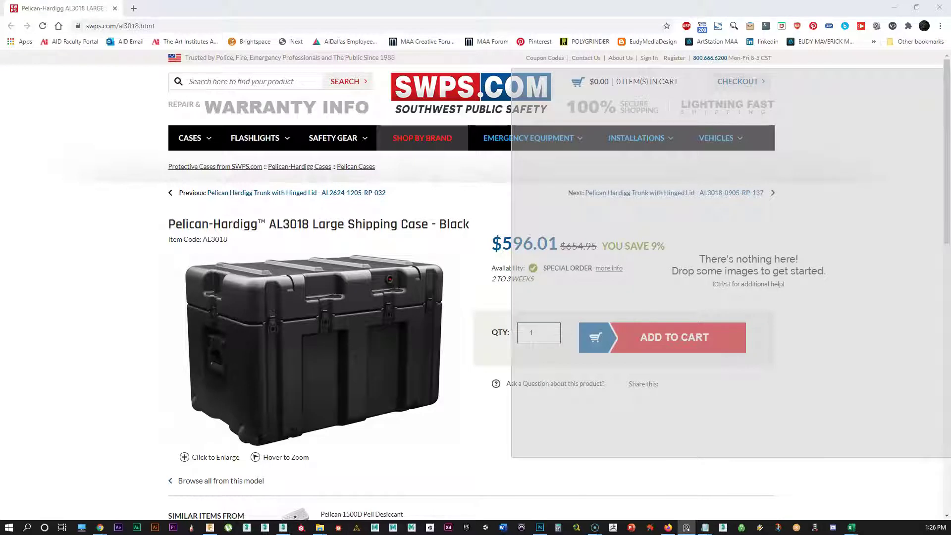
Open the full-size AL3018 case photo, add it to the reference board and close the photo's page
drag(0, 247, 222, 2)
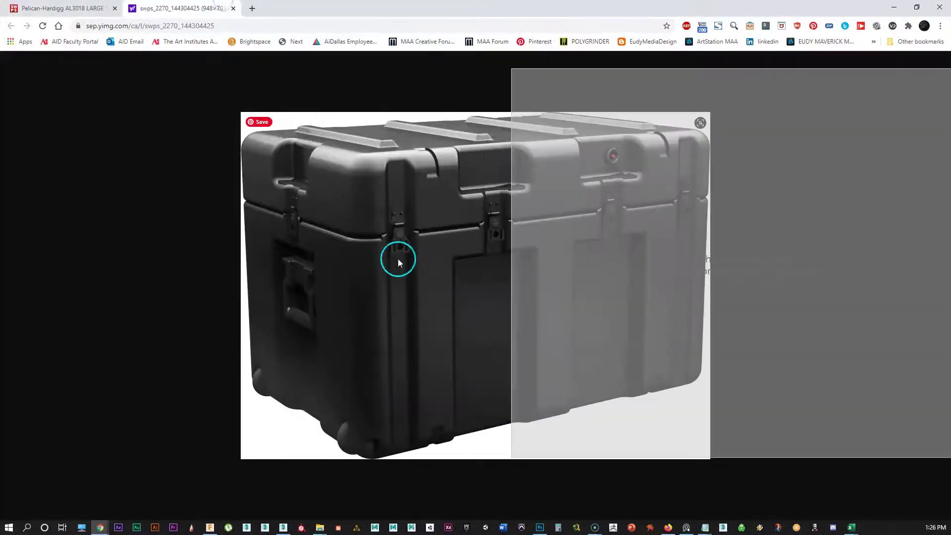
right_drag(620, 219, 704, 240)
drag(395, 265, 817, 293)
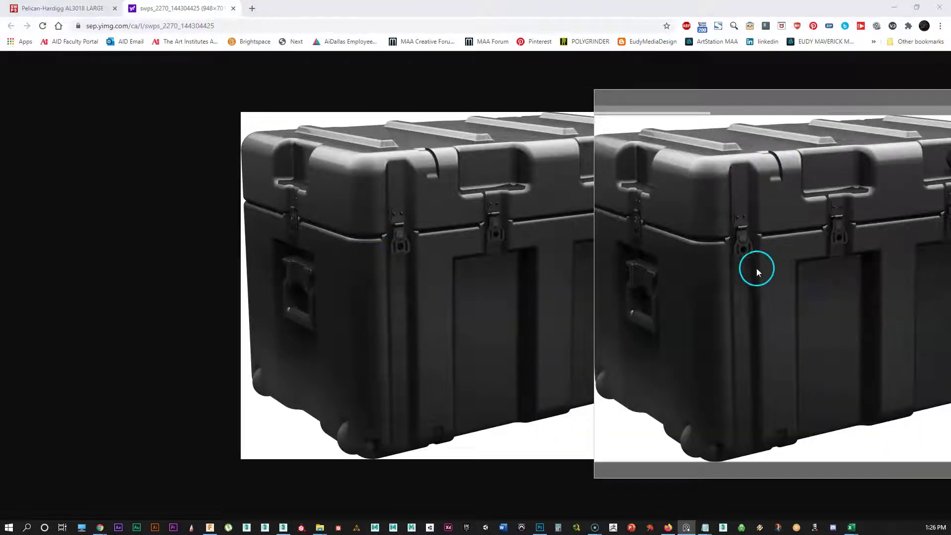
click(234, 8)
click(733, 275)
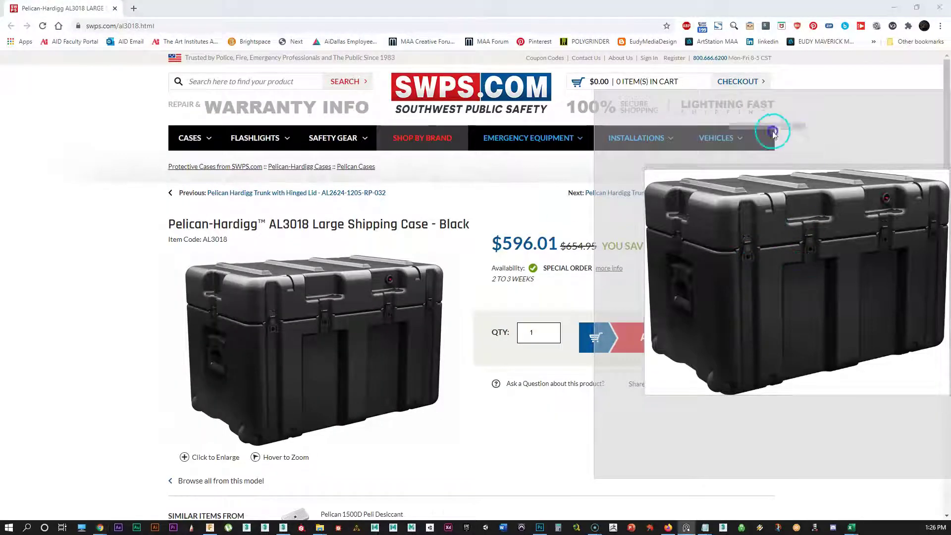
Reposition the reference board beside the product photo and arrange the case image so the whole case fits on screen
drag(807, 131, 361, 86)
right_drag(361, 86, 286, 64)
drag(335, 202, 384, 209)
right_drag(408, 59, 494, 93)
right_drag(527, 137, 893, 159)
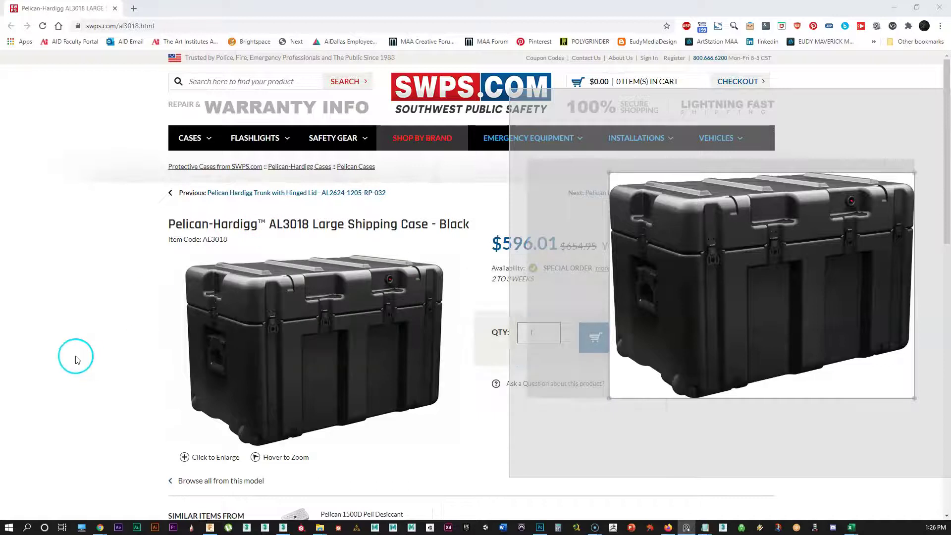
Bring the AL3018 description and specifications into view and move the reference board clear of them
scroll(60, 328, down, 5)
scroll(59, 328, down, 2)
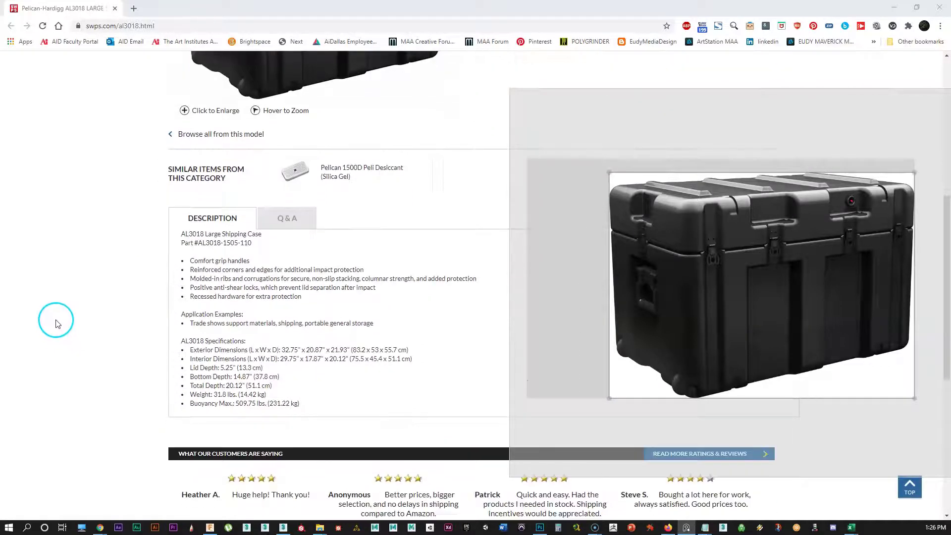
scroll(74, 305, down, 1)
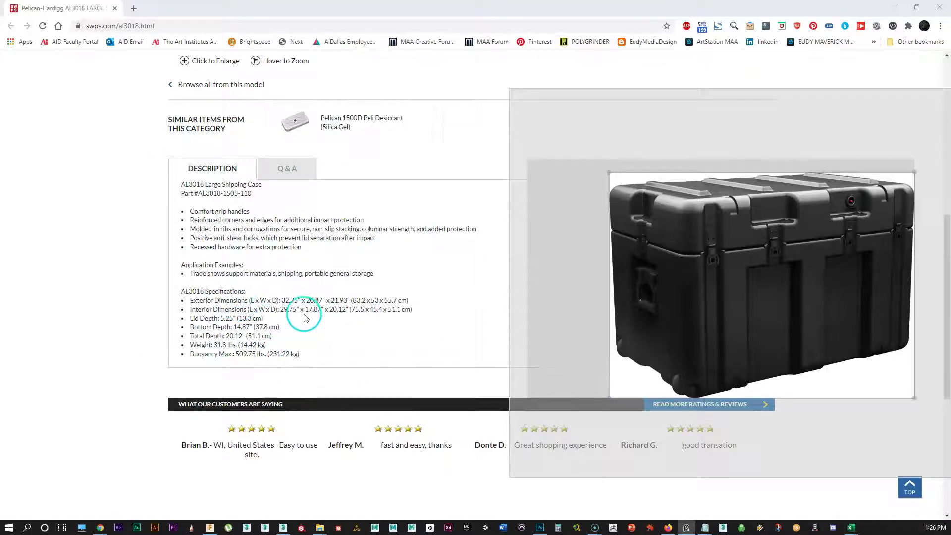
drag(604, 136, 662, 145)
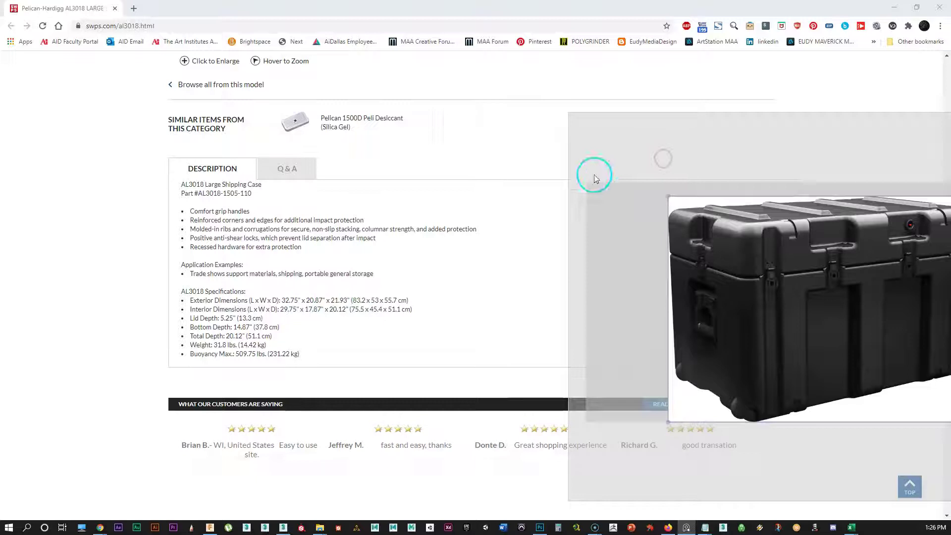
Capture the AL3018 description and specifications area as a screenshot, copy it to the clipboard and close the capture page
click(720, 28)
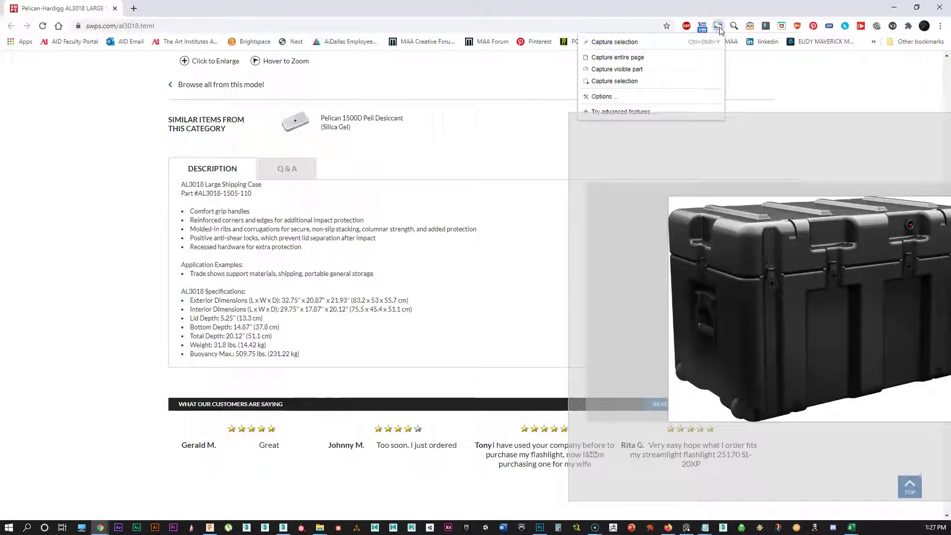
click(614, 43)
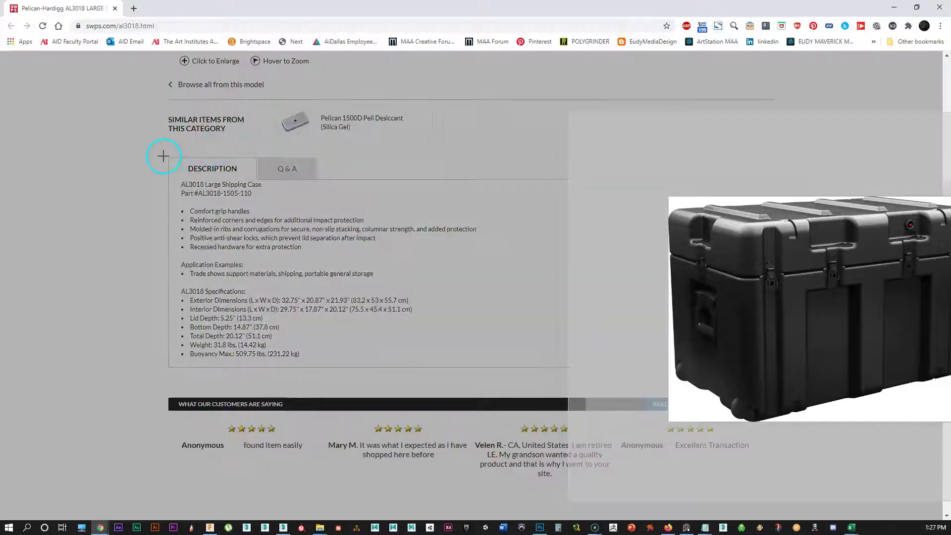
drag(165, 156, 492, 374)
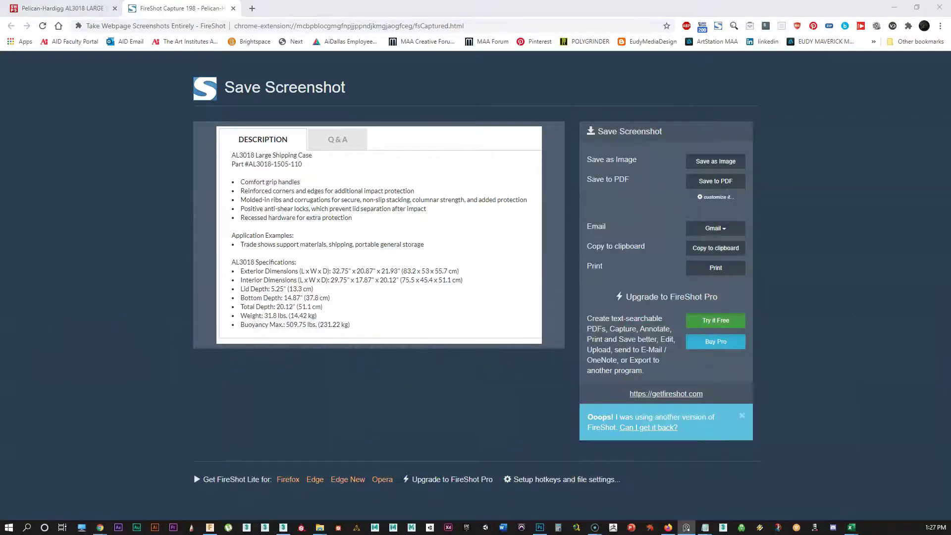
click(735, 246)
key(ctrl+w)
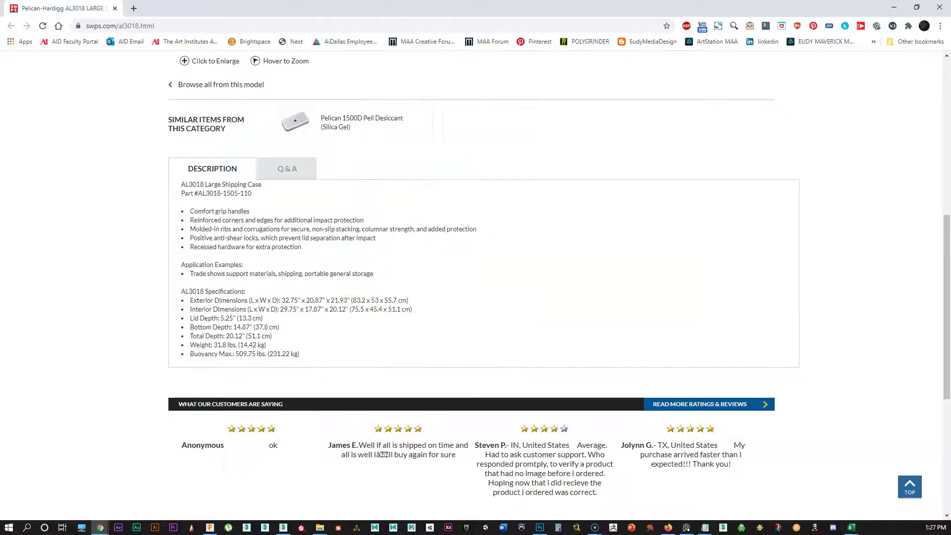
Paste the captured specifications into the reference board and place them just to the right of the case photo
right_drag(0, 371, 566, 147)
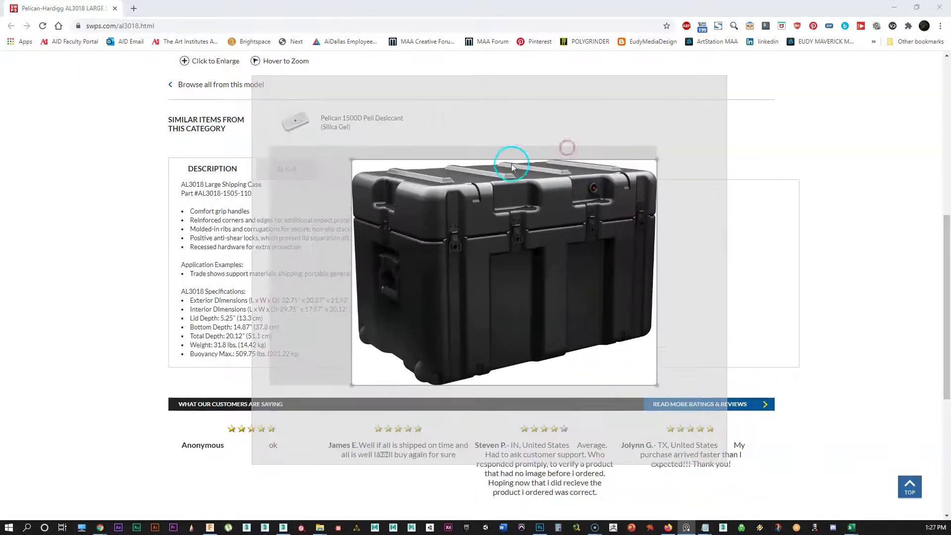
right_click(515, 135)
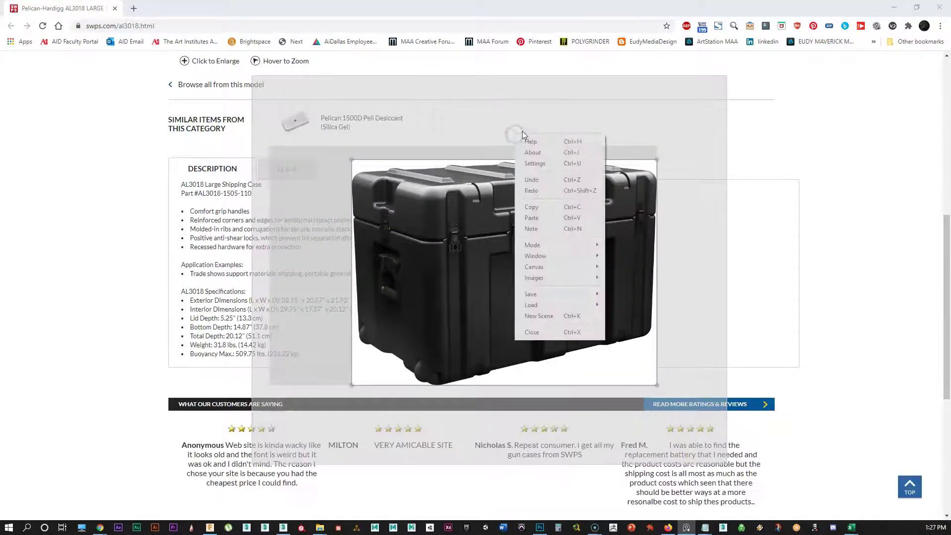
click(542, 218)
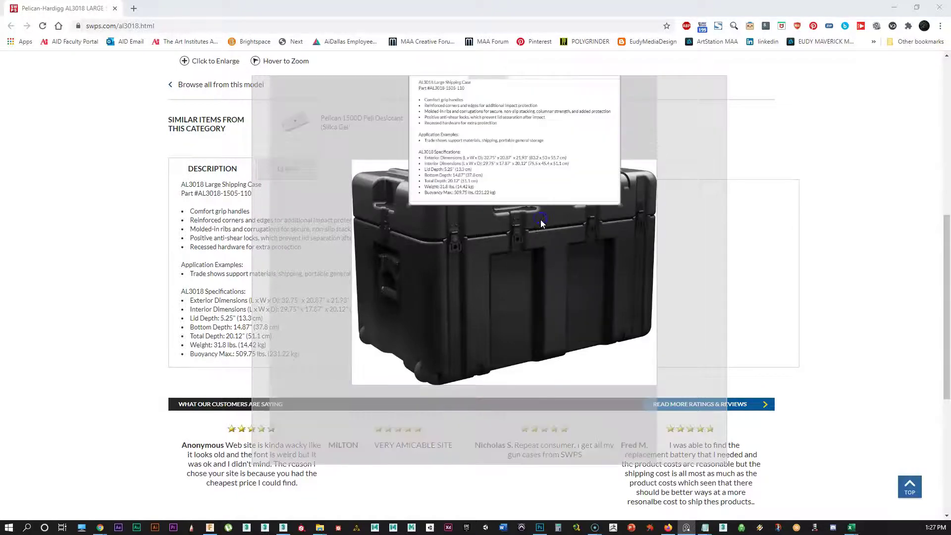
drag(511, 160, 654, 270)
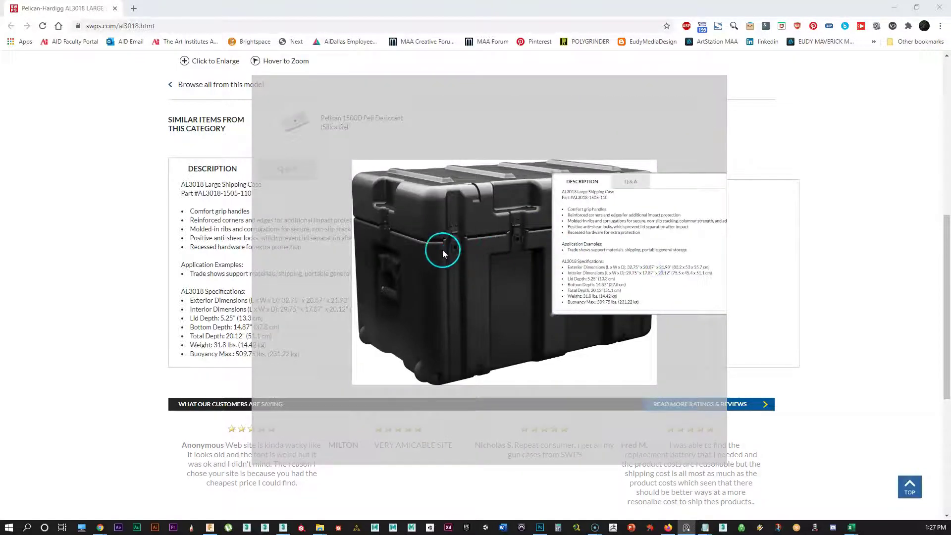
right_drag(452, 252, 324, 251)
drag(460, 240, 572, 227)
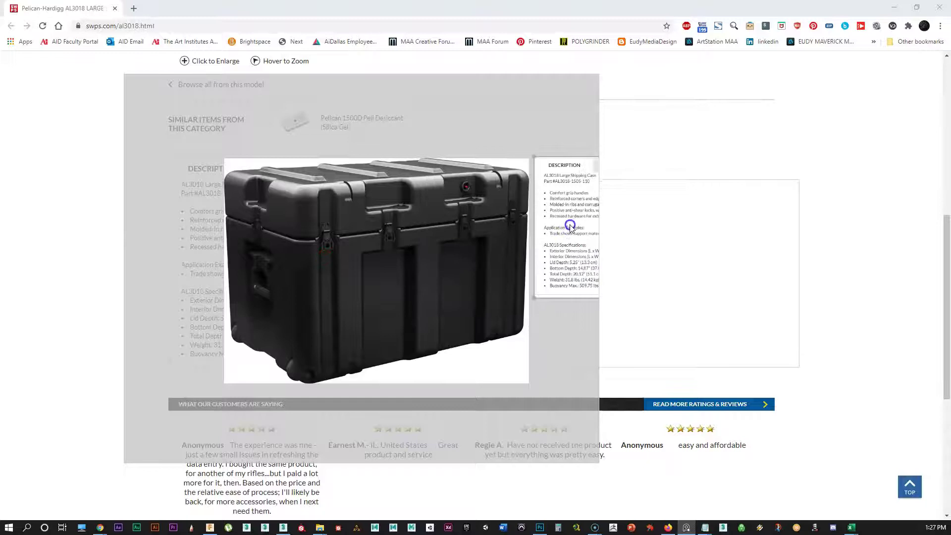
Widen the reference board, align the specifications with the top of the case photo and fit the board around both images
drag(598, 323, 849, 339)
drag(619, 235, 617, 236)
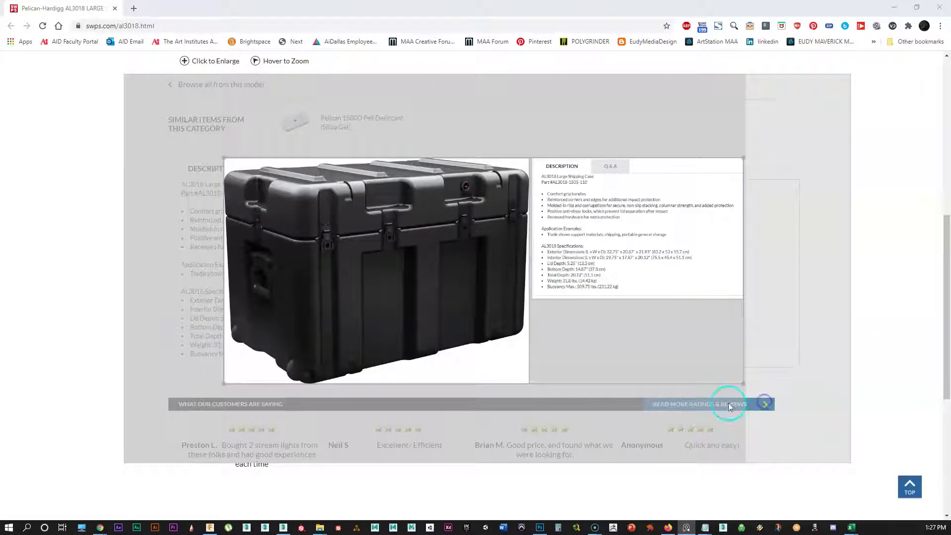
click(539, 214)
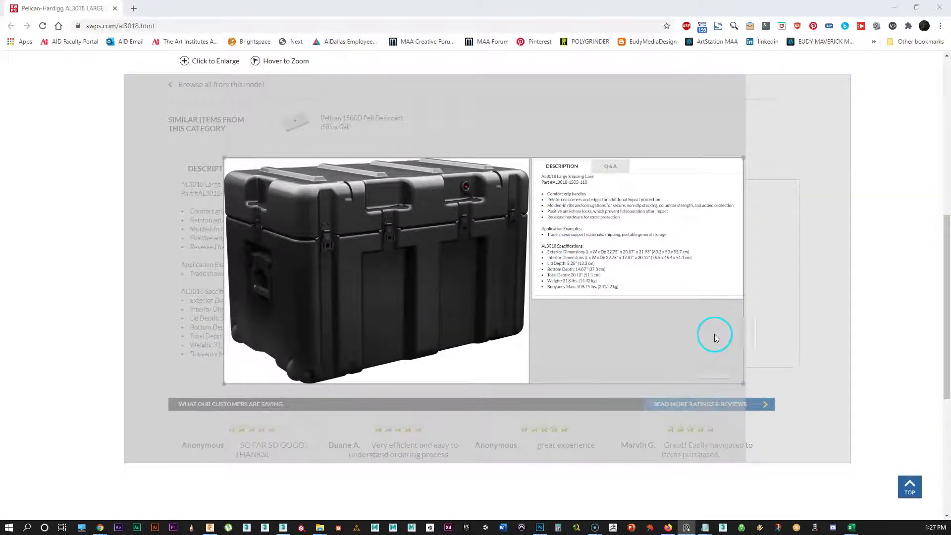
scroll(718, 323, down, 2)
scroll(689, 322, up, 1)
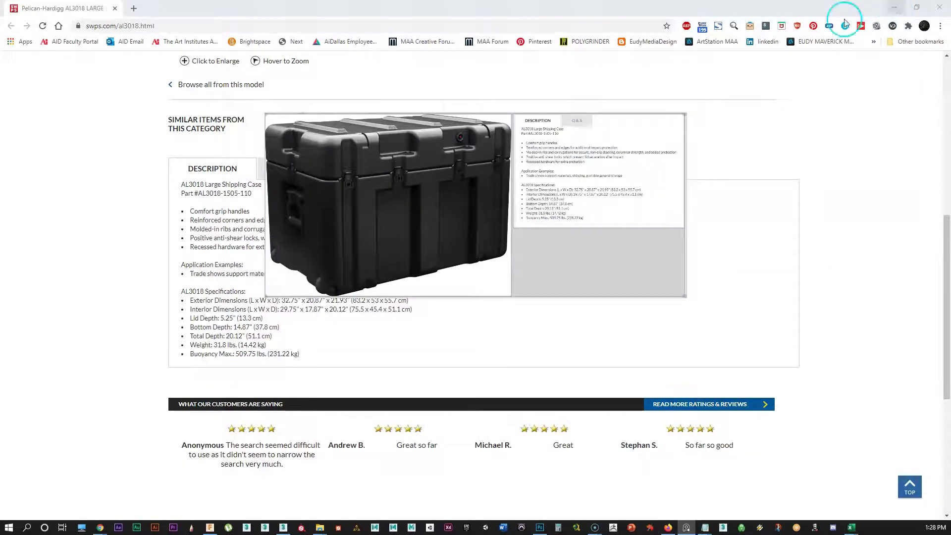
Close the browser to return to Fusion 360 and position the reference board over the Shipping Case design
click(939, 7)
drag(549, 254, 336, 197)
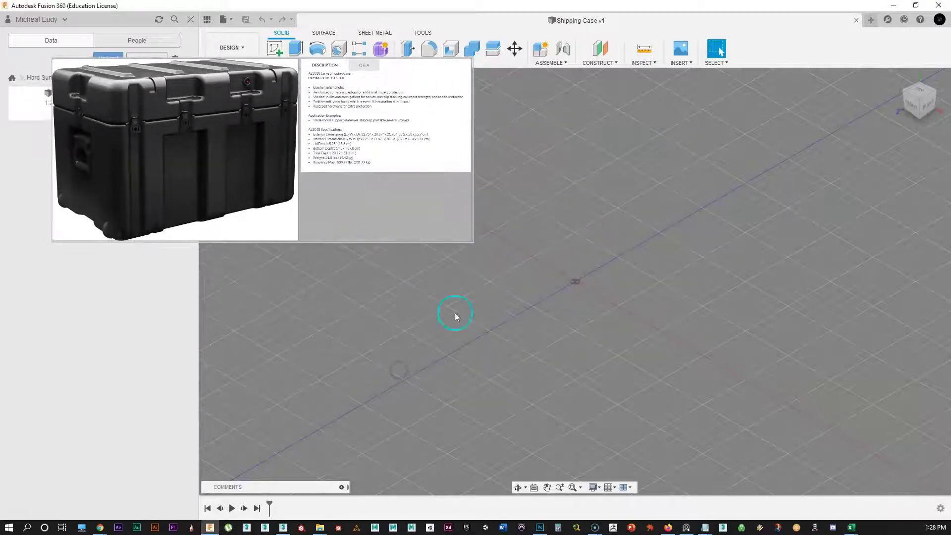
drag(336, 210, 442, 254)
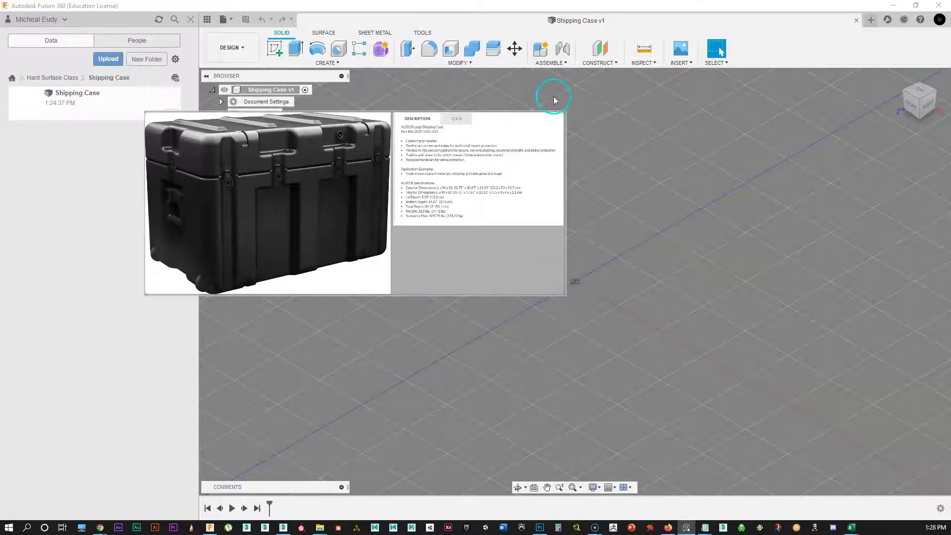
click(692, 45)
double_click(503, 170)
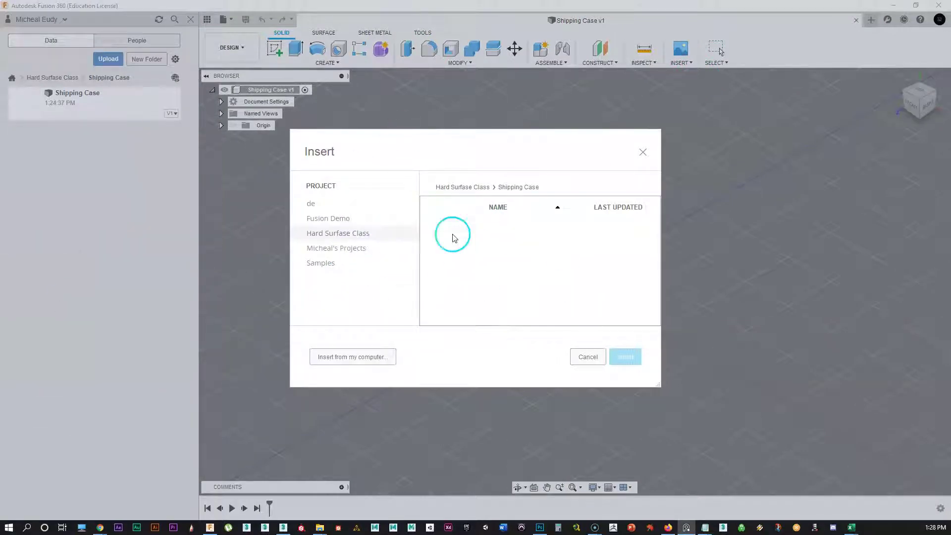
click(642, 152)
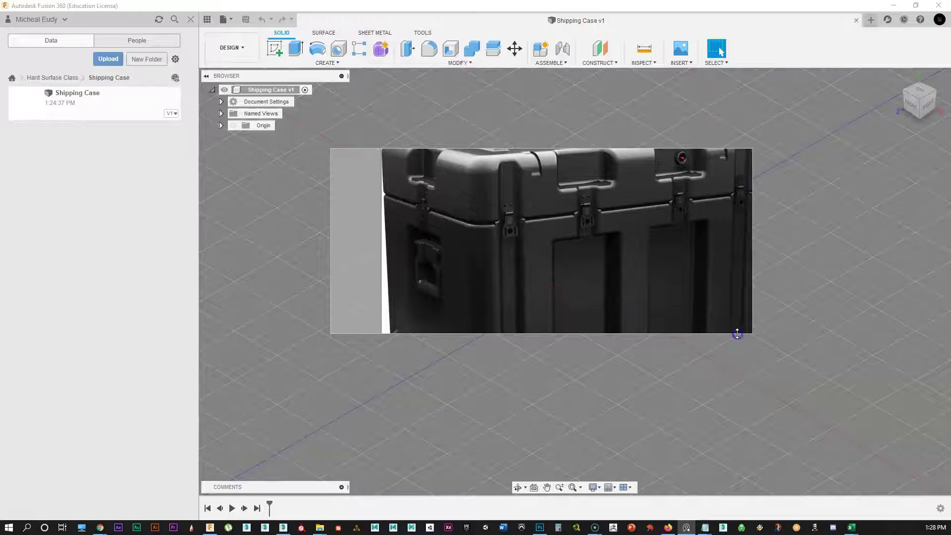
Enlarge the reference board, show the whole case photo in it and place it on the right side of the viewport
drag(737, 334, 831, 483)
right_drag(532, 298, 524, 363)
middle_drag(535, 332, 502, 370)
right_drag(469, 391, 712, 263)
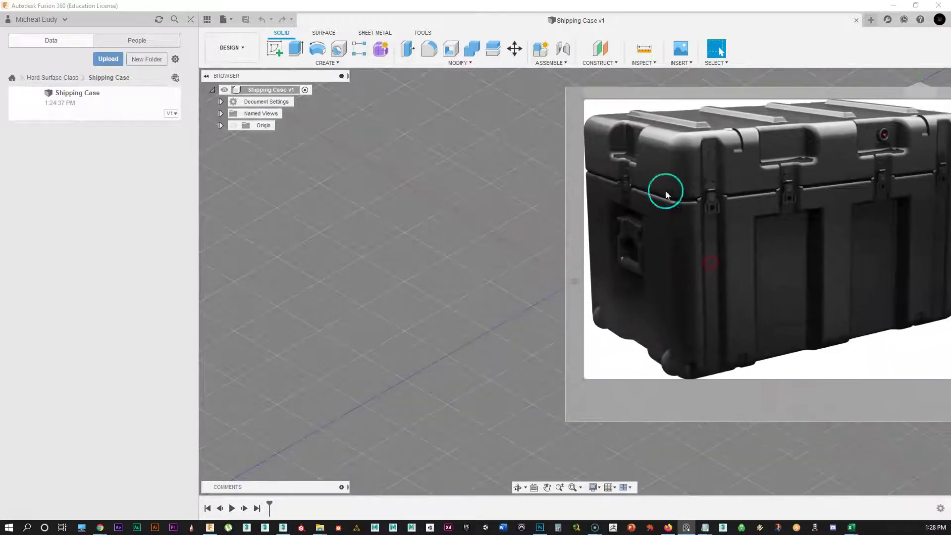
right_drag(793, 189, 780, 191)
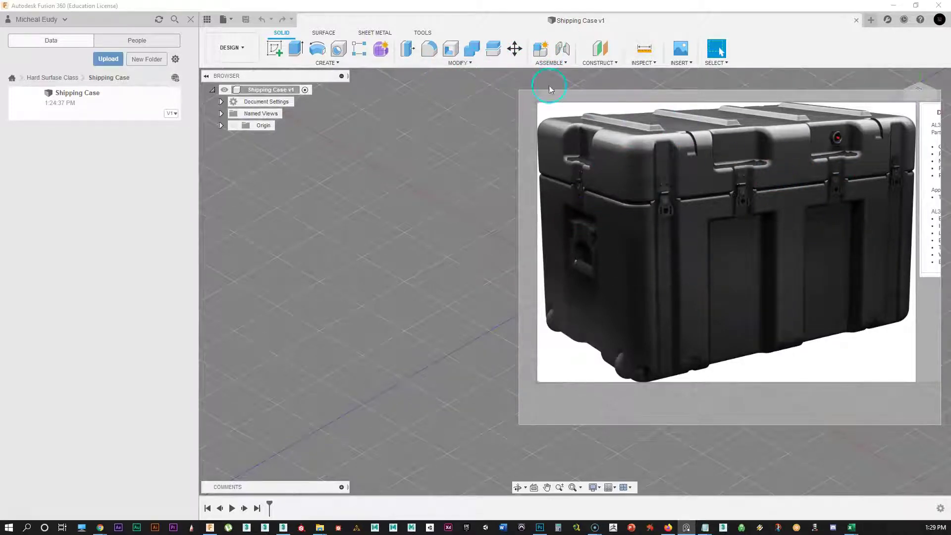
Create an internal standard component named Case Base under the Shipping Case design, without activating it
click(541, 51)
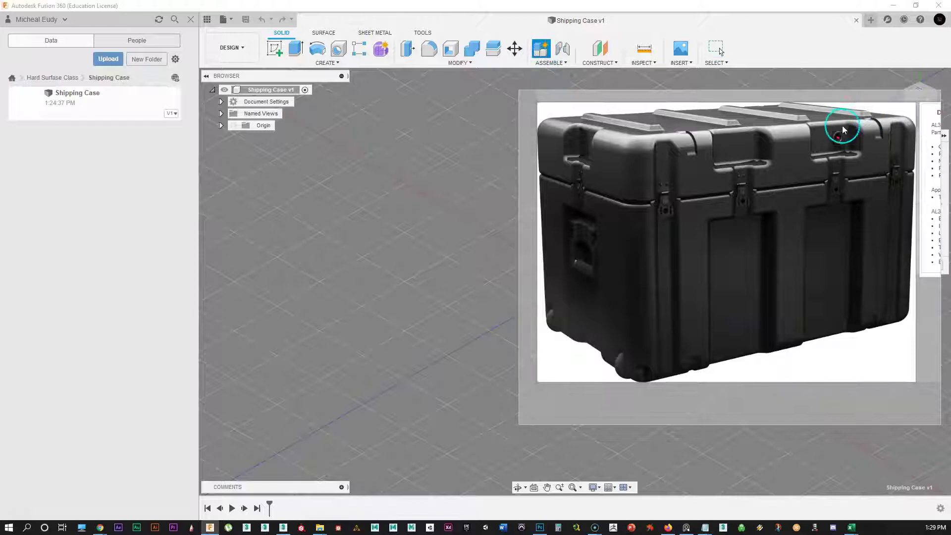
drag(842, 128, 761, 303)
drag(844, 135, 244, 164)
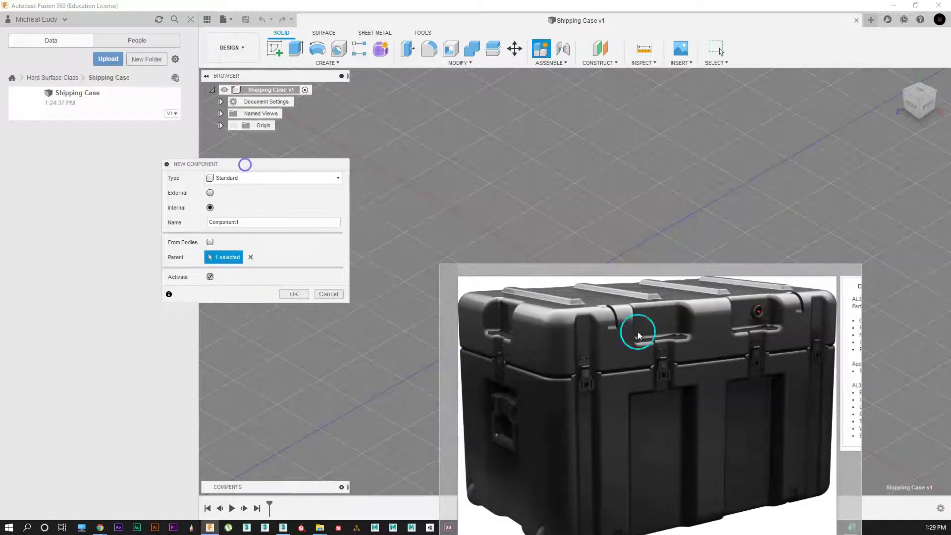
drag(629, 401, 688, 226)
drag(282, 165, 405, 150)
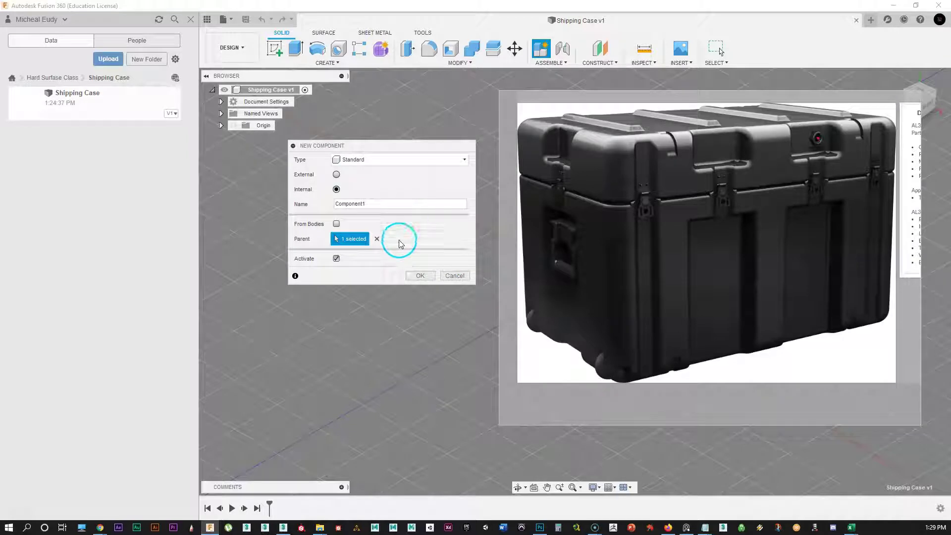
click(337, 258)
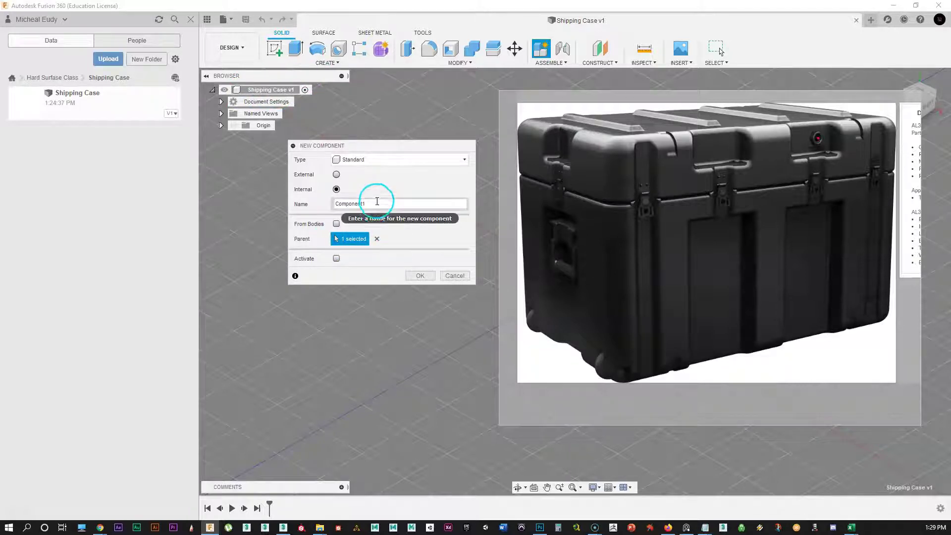
drag(354, 205, 318, 205)
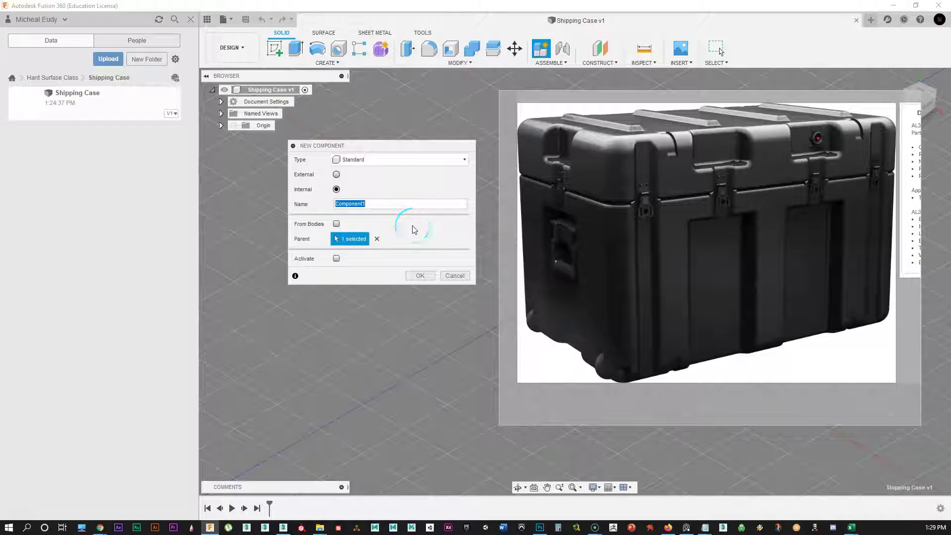
text(BAs)
key(Return)
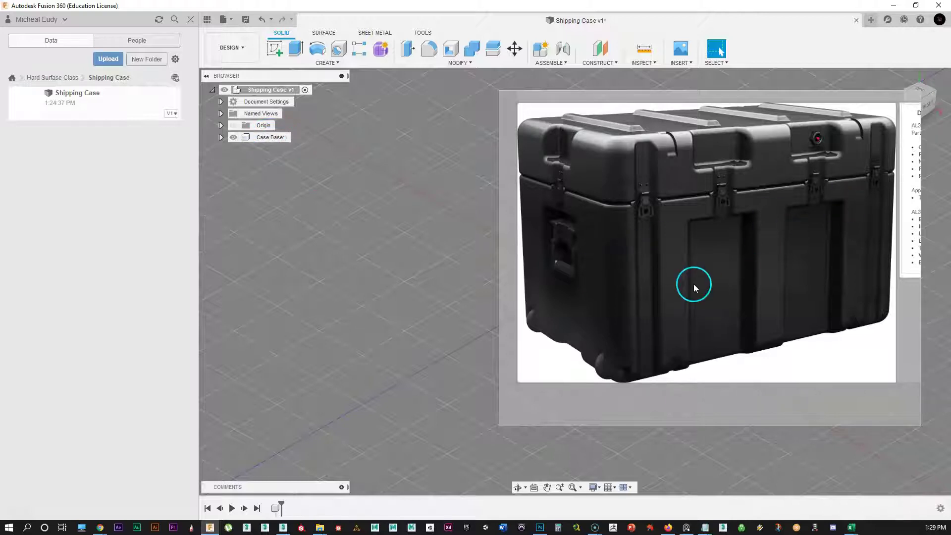
Create a second internal component named Case Top, leaving it unactivated
click(541, 49)
drag(381, 148, 376, 195)
click(376, 249)
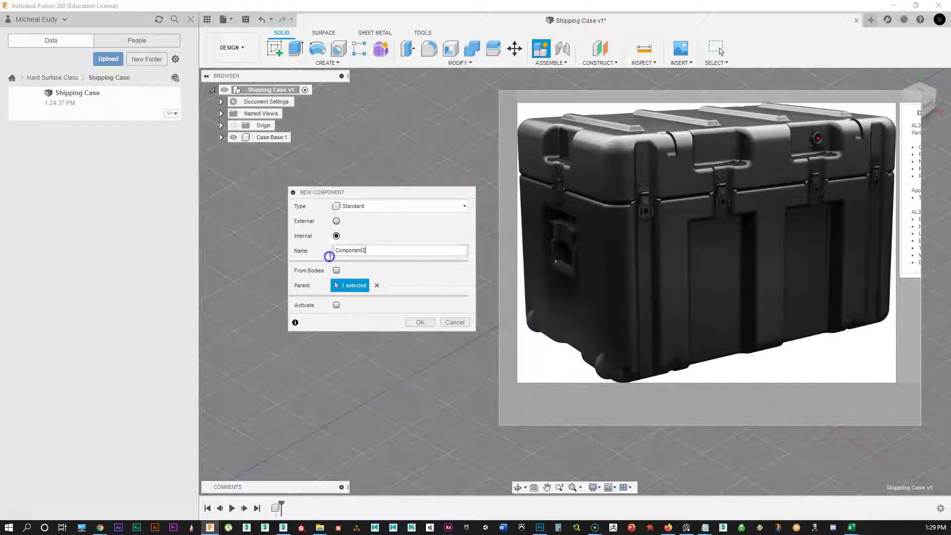
drag(377, 250, 332, 250)
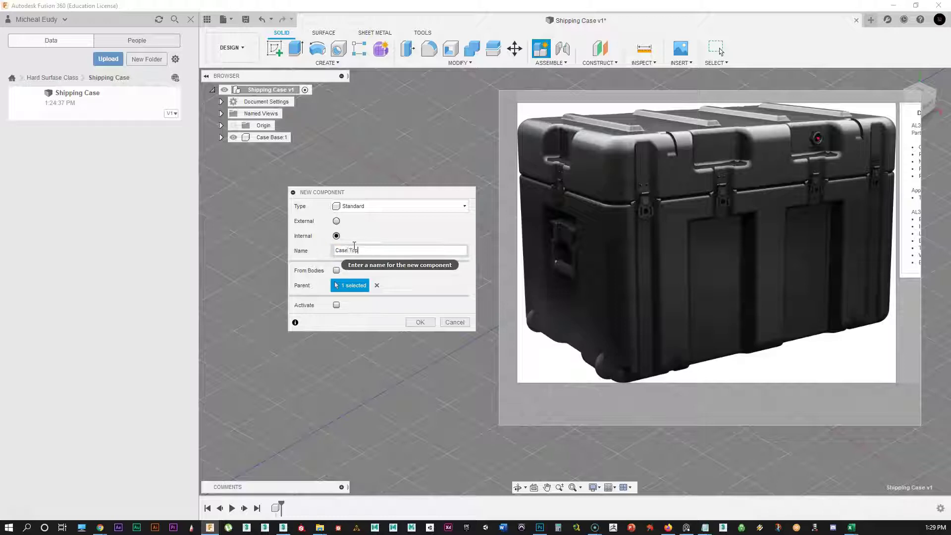
key(Return)
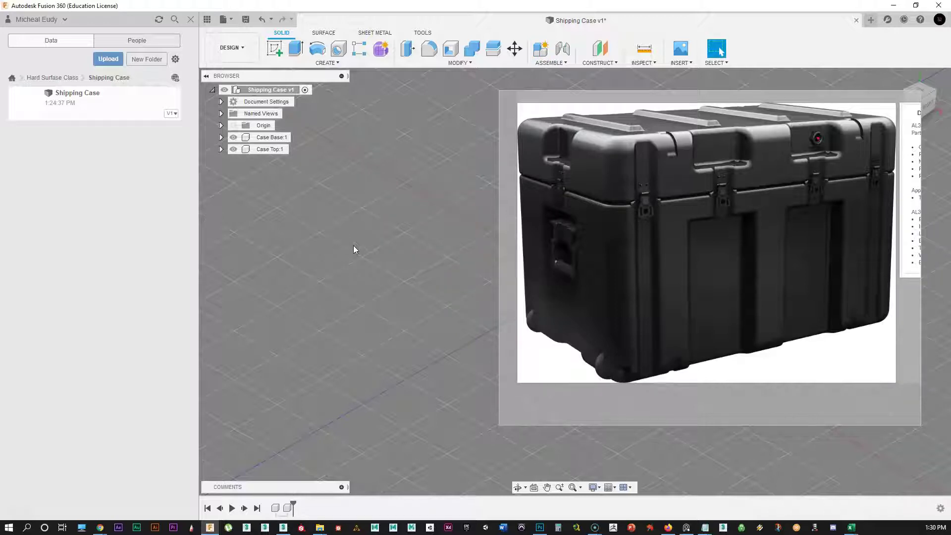
Create another internal component named Latches in the Shipping Case design
click(541, 48)
drag(410, 192, 438, 174)
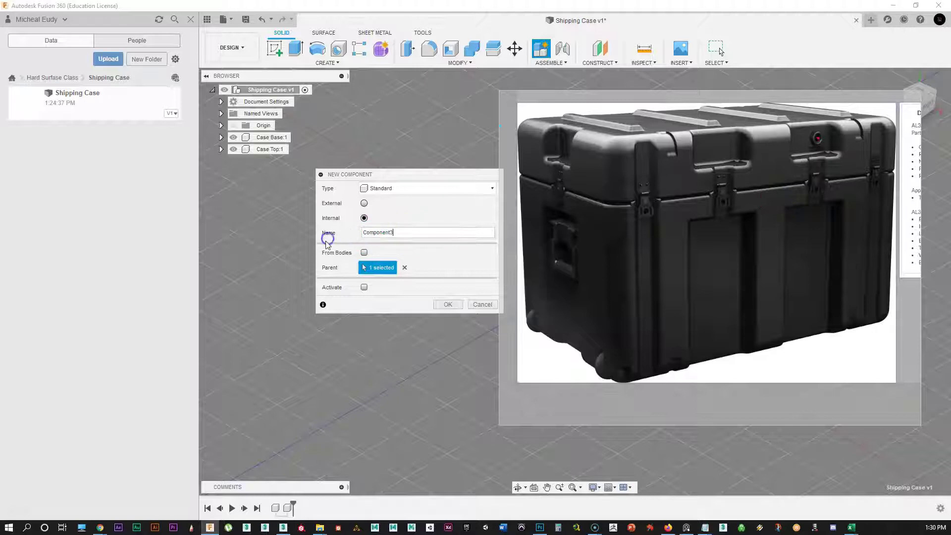
mouse_move(409, 231)
mouse_down()
mouse_move(351, 232)
mouse_move(425, 230)
mouse_up()
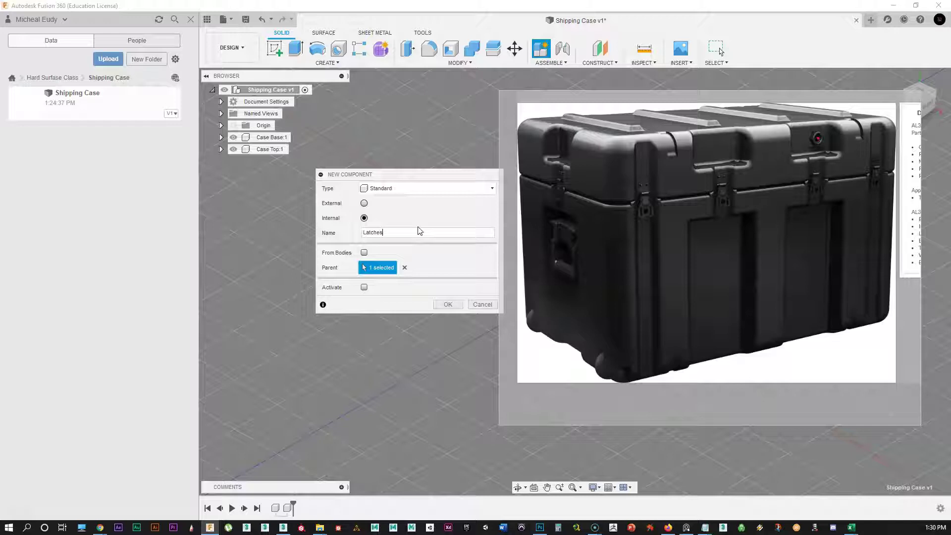
key(Return)
click(485, 233)
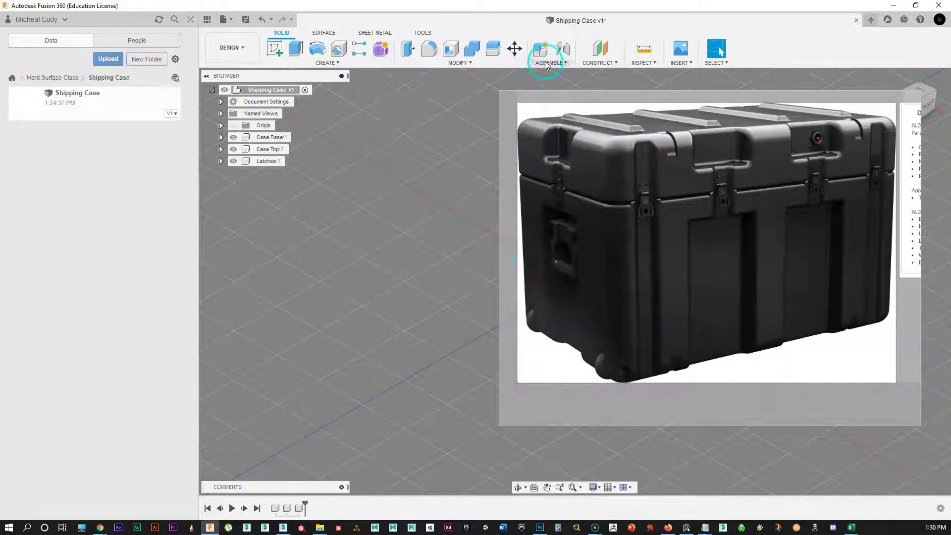
Add an internal component named Handles to the Shipping Case design
click(541, 49)
drag(396, 233, 343, 241)
text(Handles)
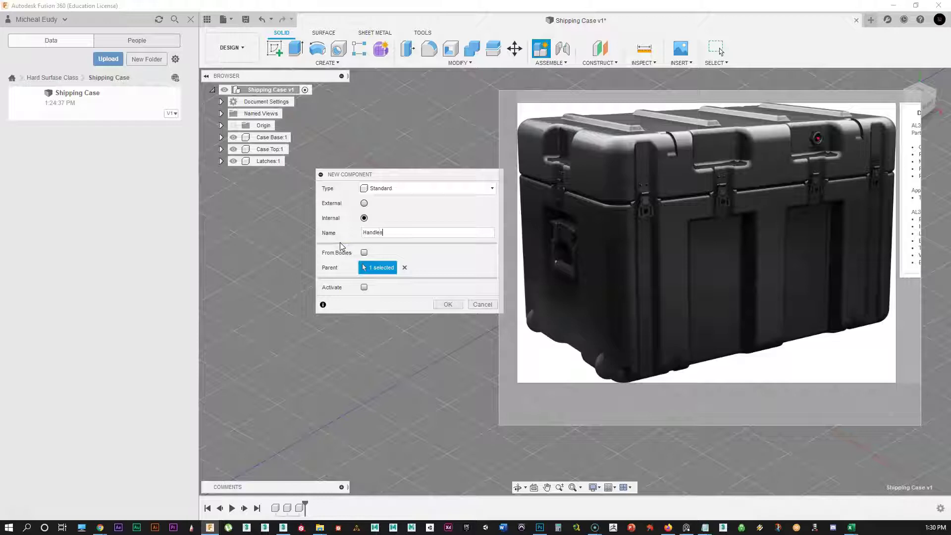
key(Return)
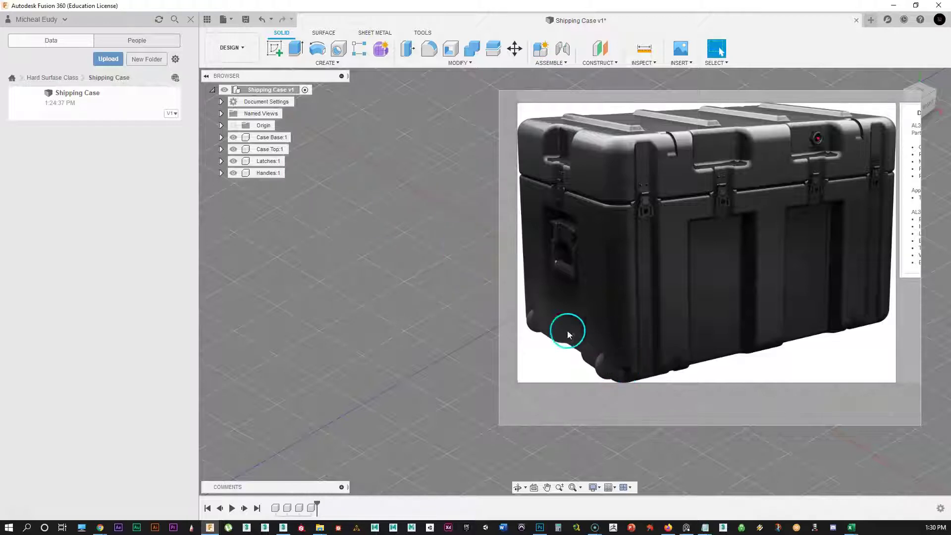
Create an internal component named Wheels in the Shipping Case design, without activating it
click(540, 48)
drag(409, 230, 342, 233)
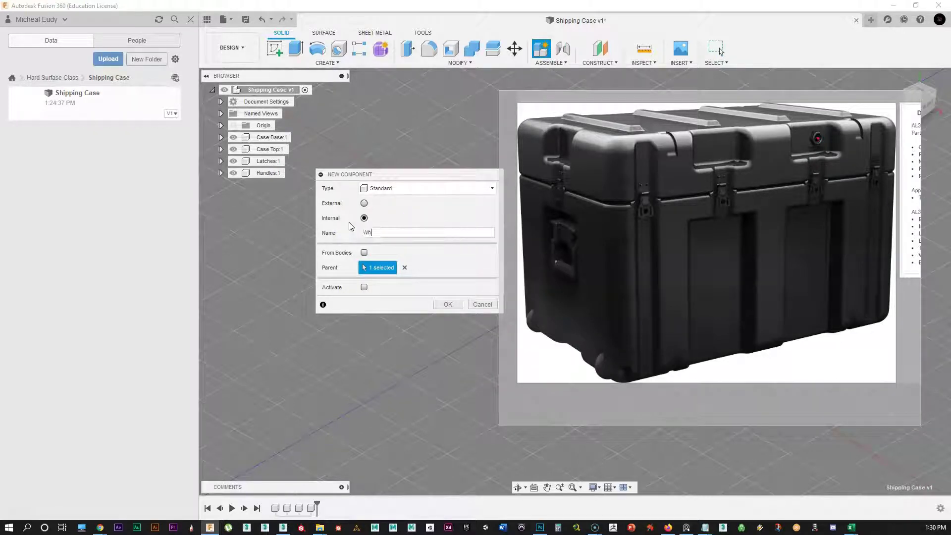
key(Return)
click(292, 202)
click(265, 169)
click(269, 139)
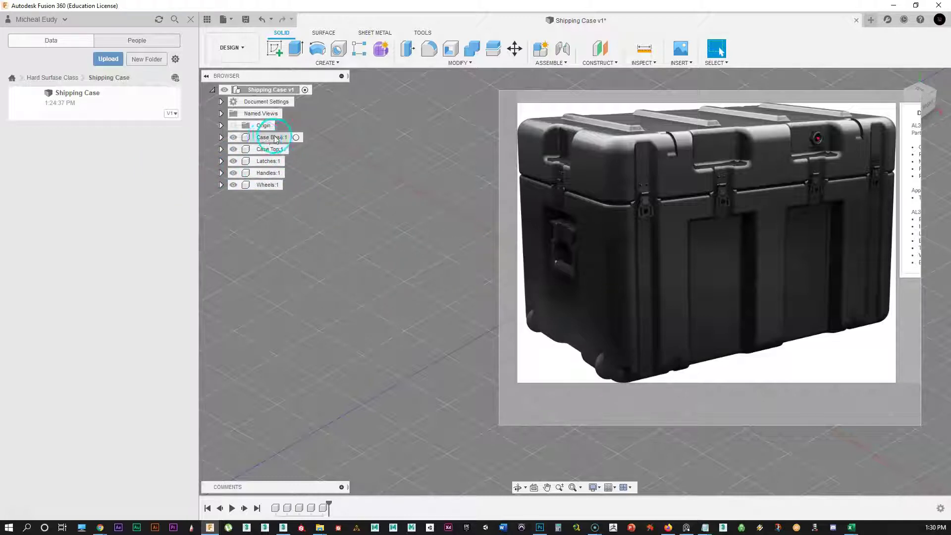
click(276, 138)
click(266, 142)
click(271, 139)
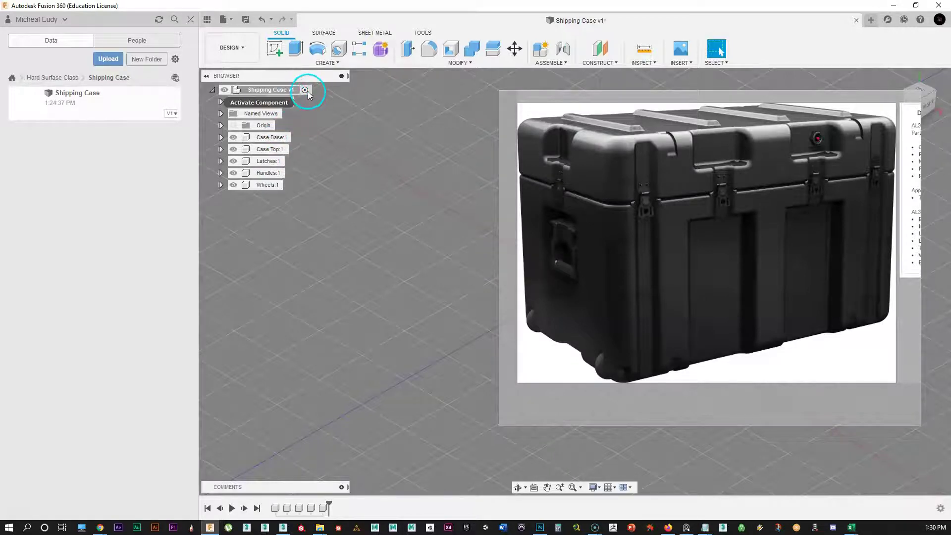
Activate Case Base, switch activation to Case Top, and expand both components in the browser
click(271, 138)
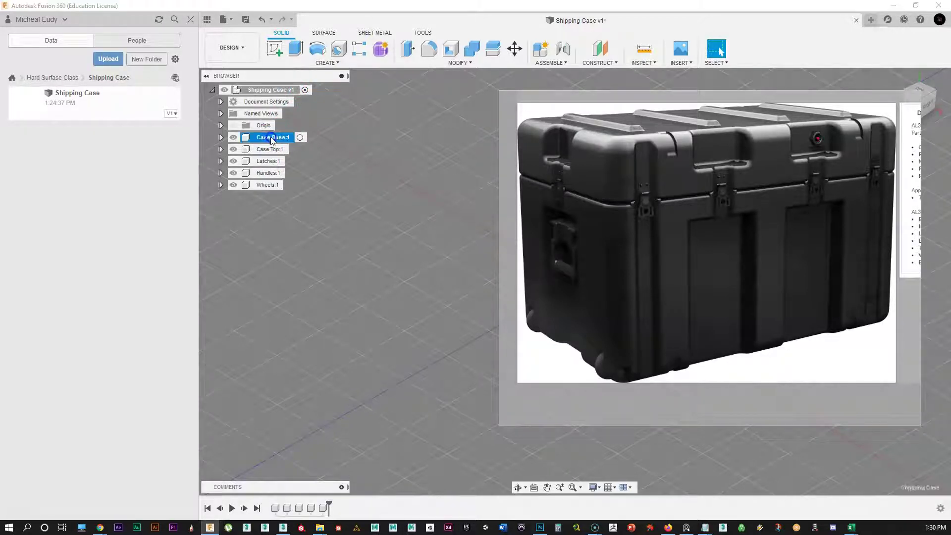
click(300, 139)
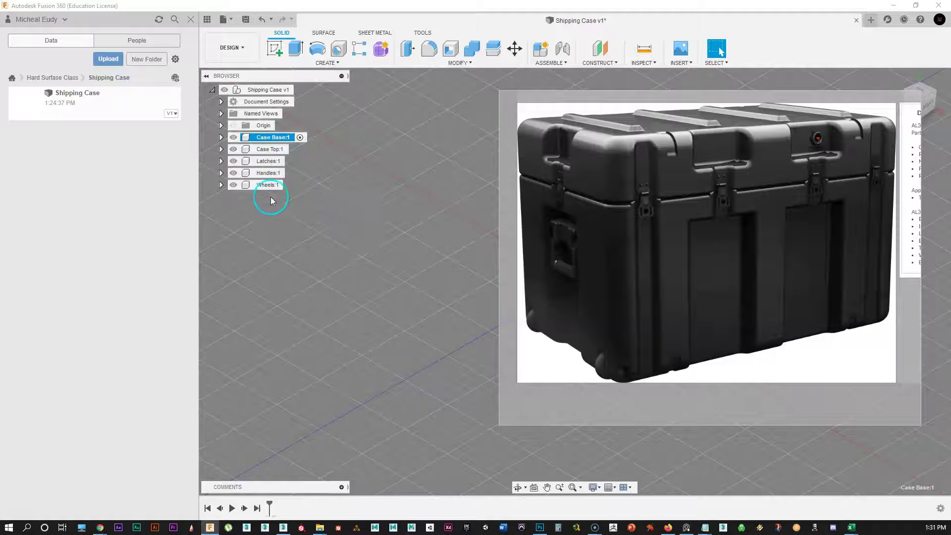
click(296, 149)
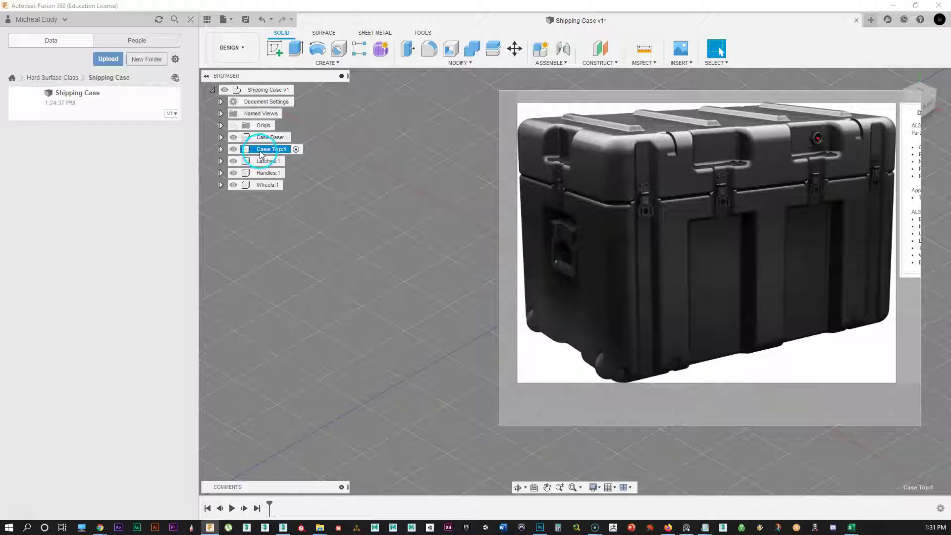
click(220, 150)
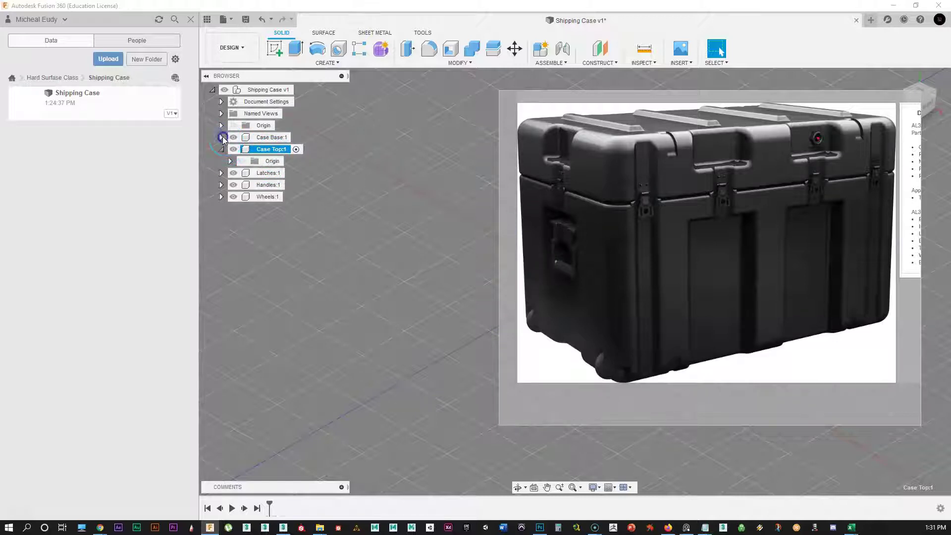
click(221, 137)
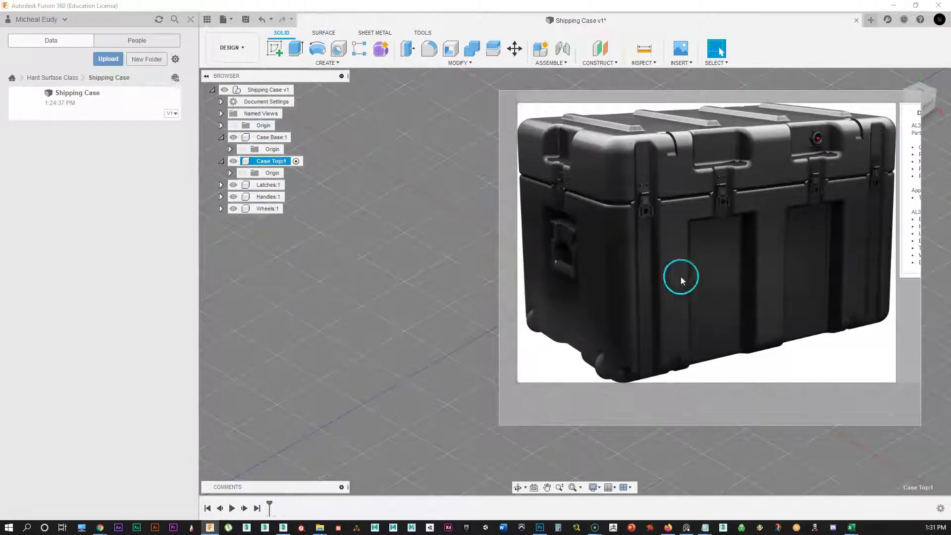
Make Case Base the active component, with the reference board moved out of view
middle_drag(671, 226, 573, 222)
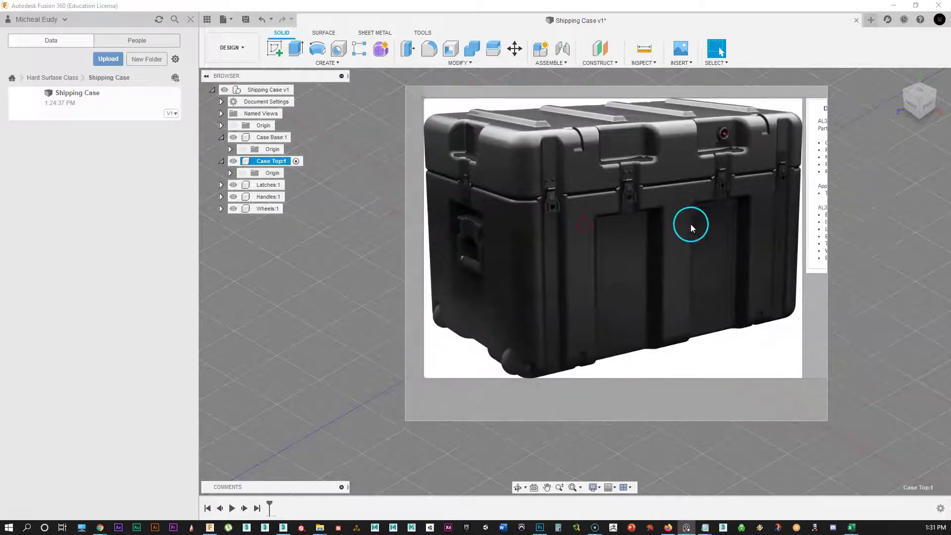
right_drag(679, 221, 0, 440)
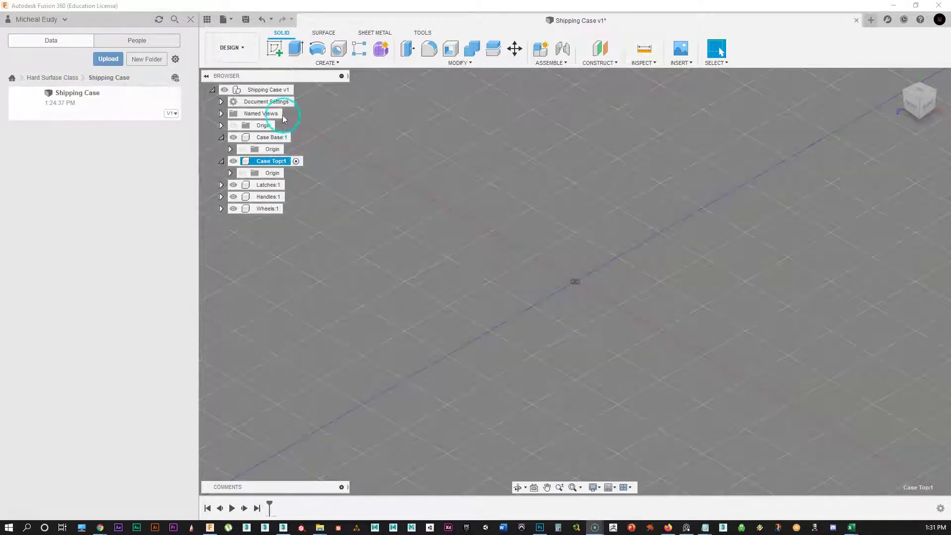
click(272, 138)
click(299, 139)
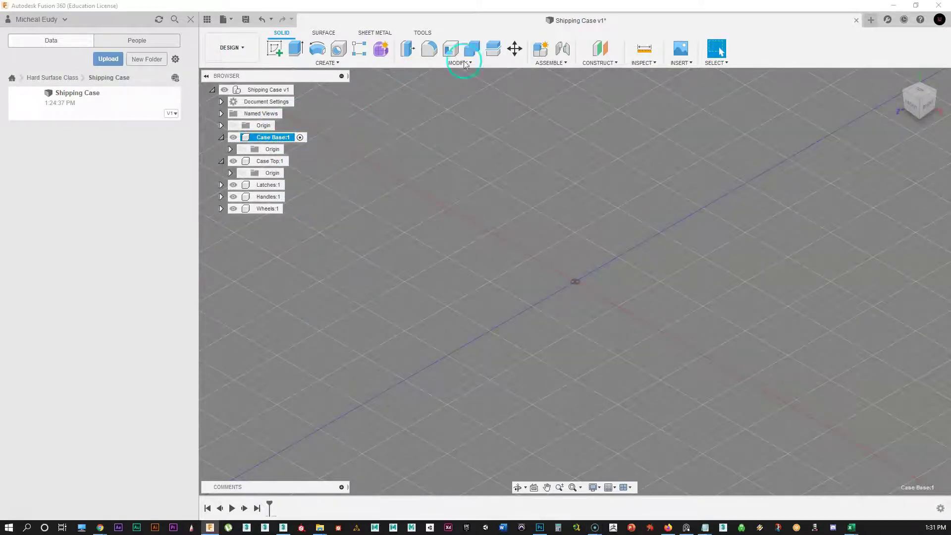
Sketch a square of about 50 mm around the origin on the horizontal plane in Case Base, and finish the sketch
click(278, 54)
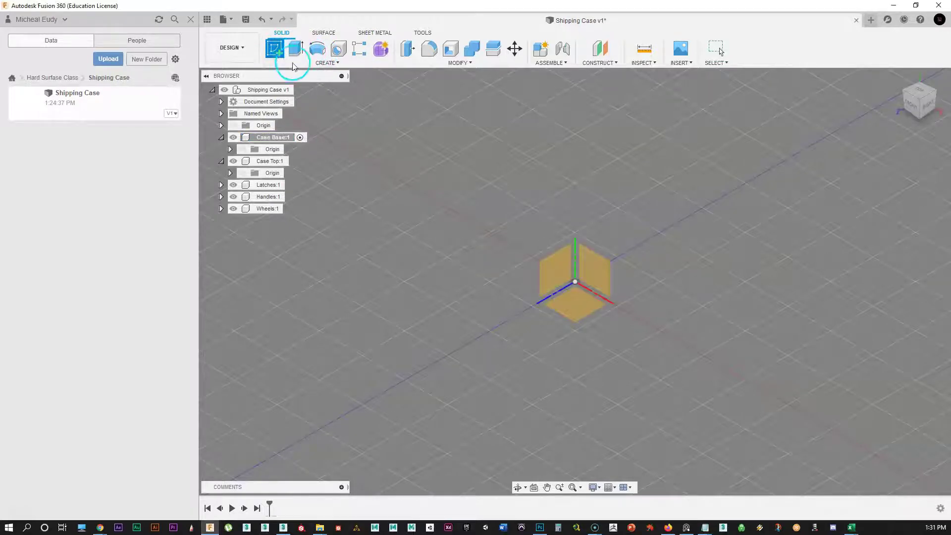
click(586, 327)
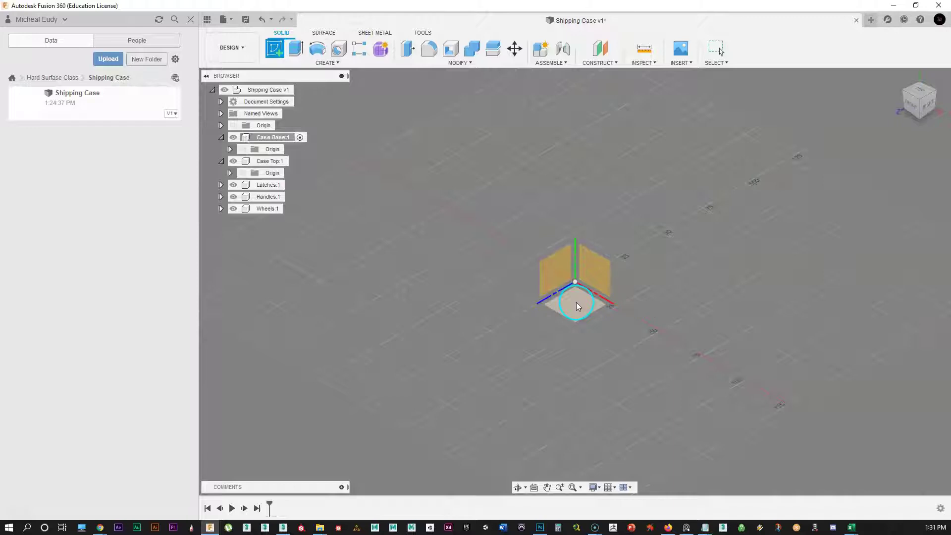
click(576, 302)
click(296, 48)
click(451, 198)
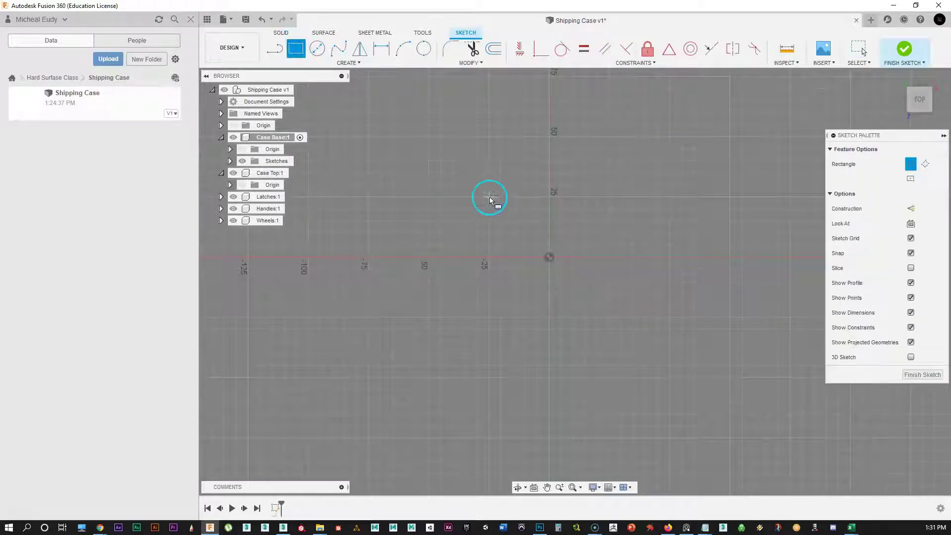
click(490, 195)
click(609, 317)
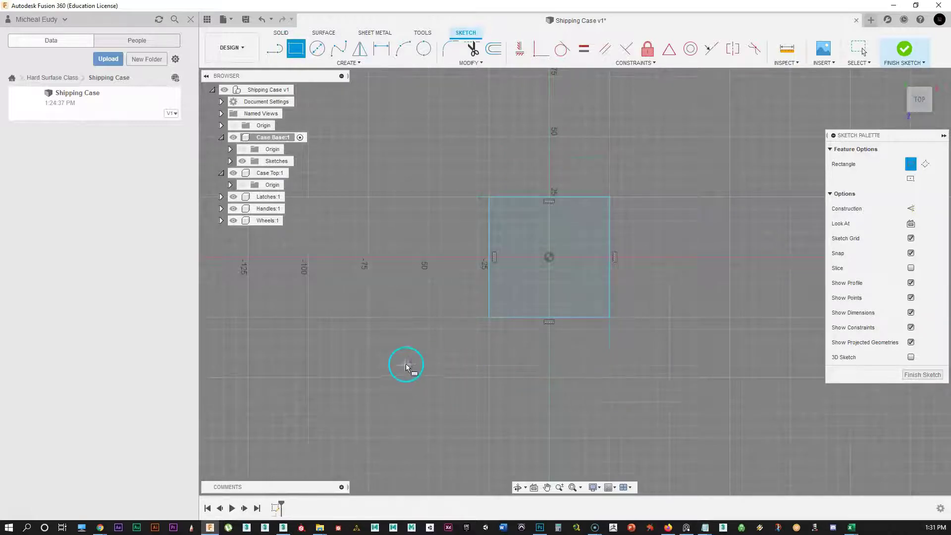
click(916, 374)
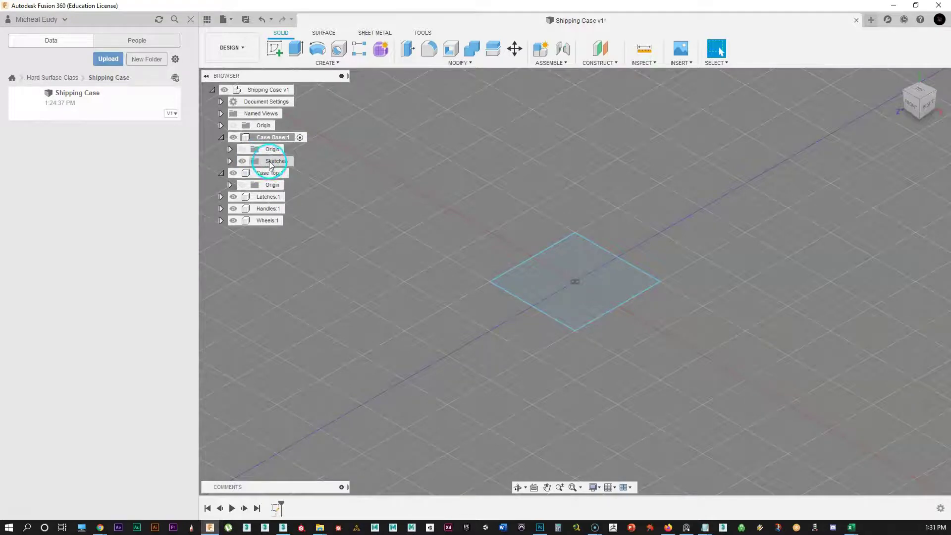
click(280, 139)
click(602, 304)
click(307, 144)
click(282, 143)
Extrude the square profile upward about 24.7 mm on one side as a new body in Case Base
right_click(551, 285)
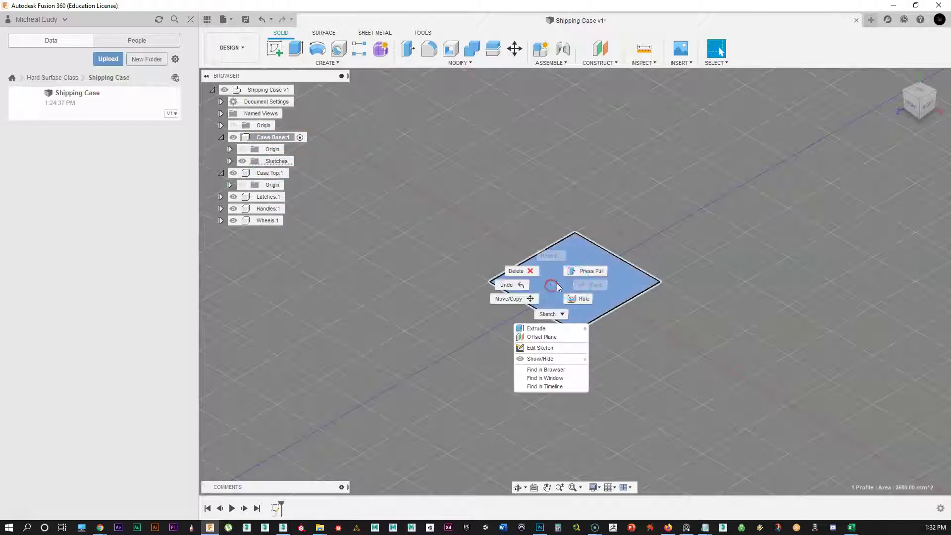
click(582, 272)
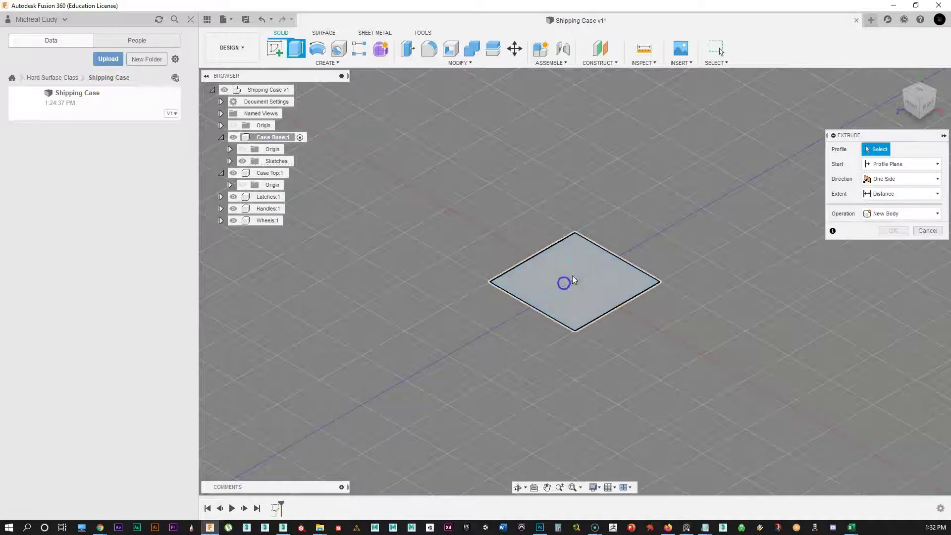
drag(575, 272, 828, 272)
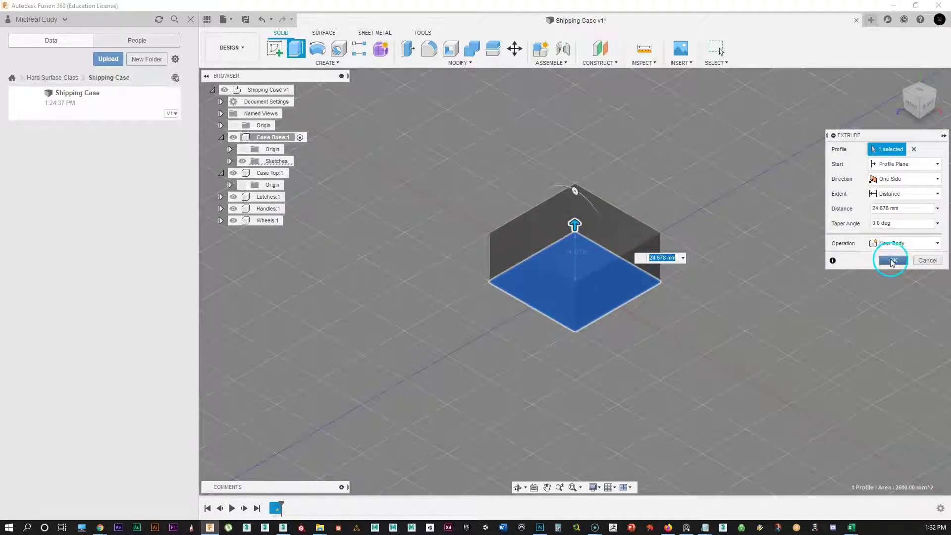
click(838, 136)
drag(838, 135, 711, 102)
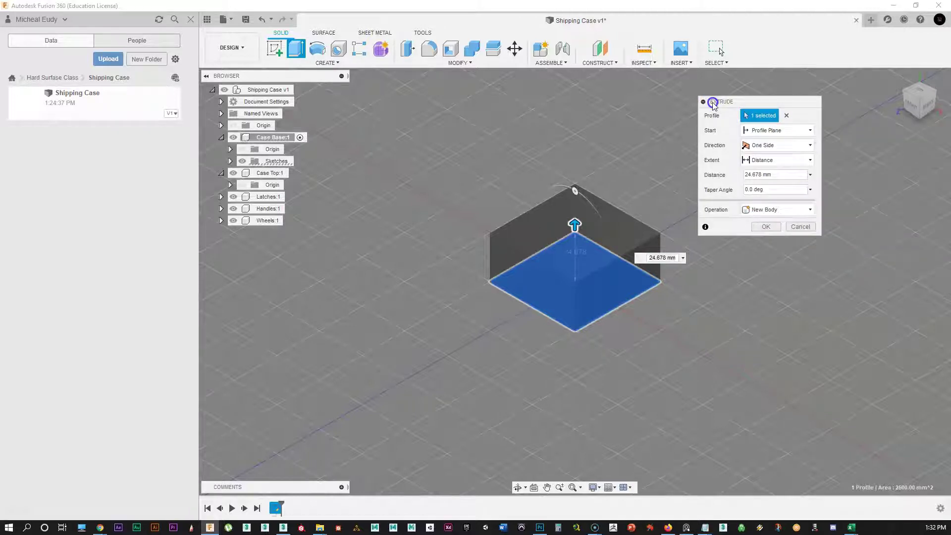
click(754, 174)
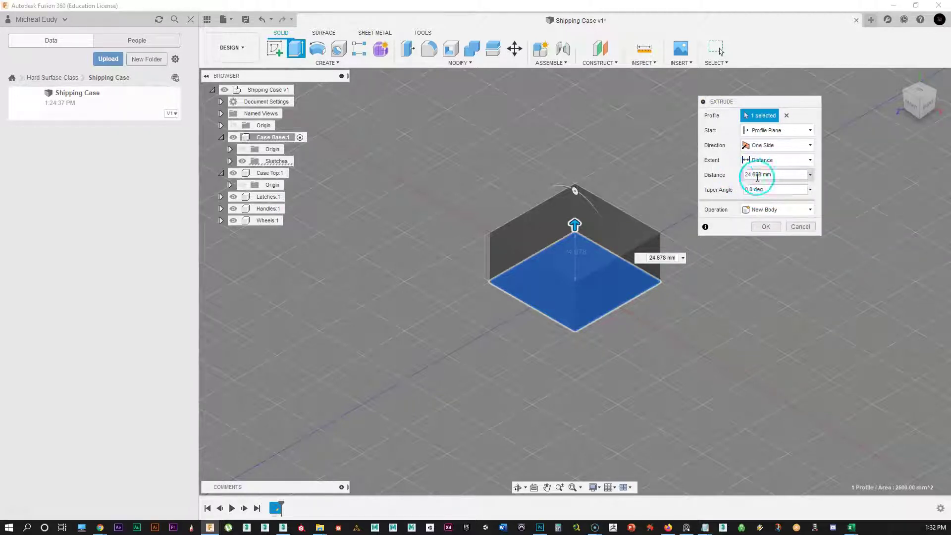
click(772, 145)
click(762, 145)
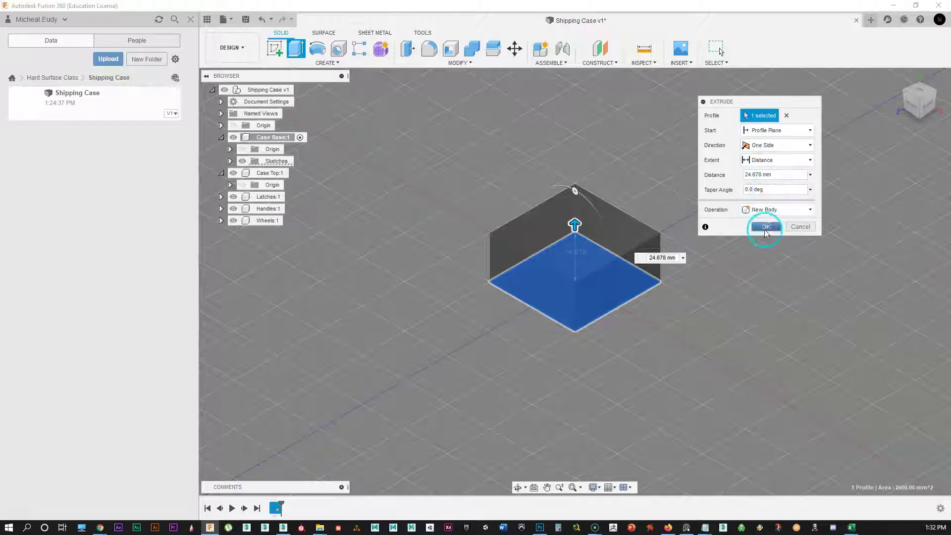
click(784, 211)
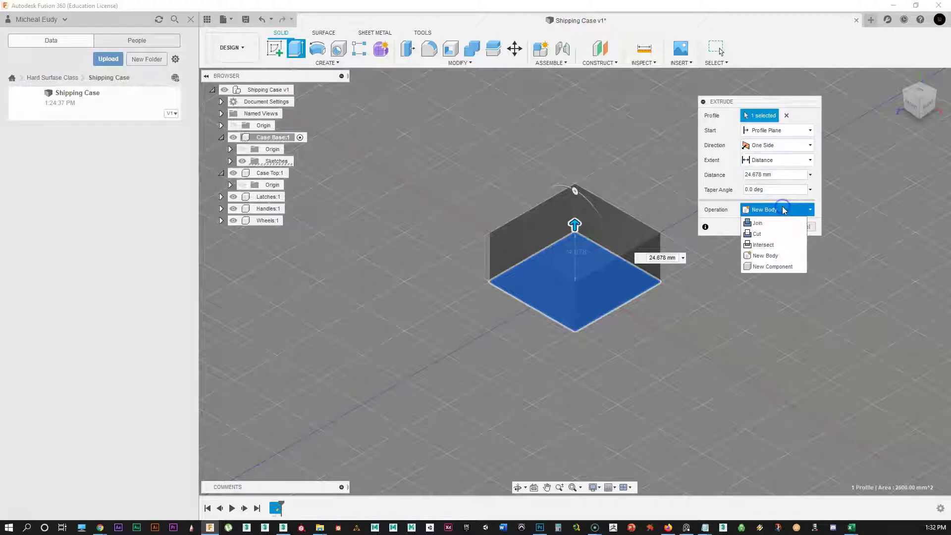
click(764, 255)
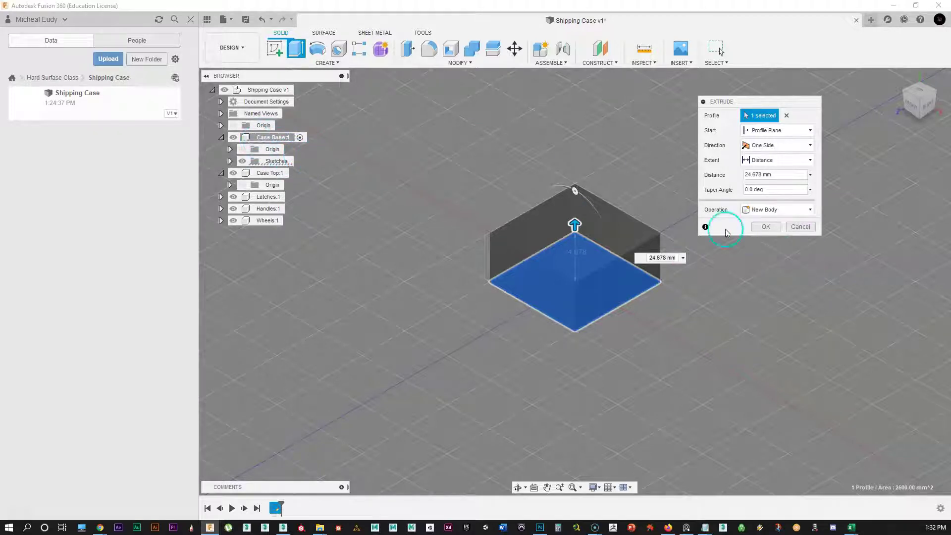
click(764, 228)
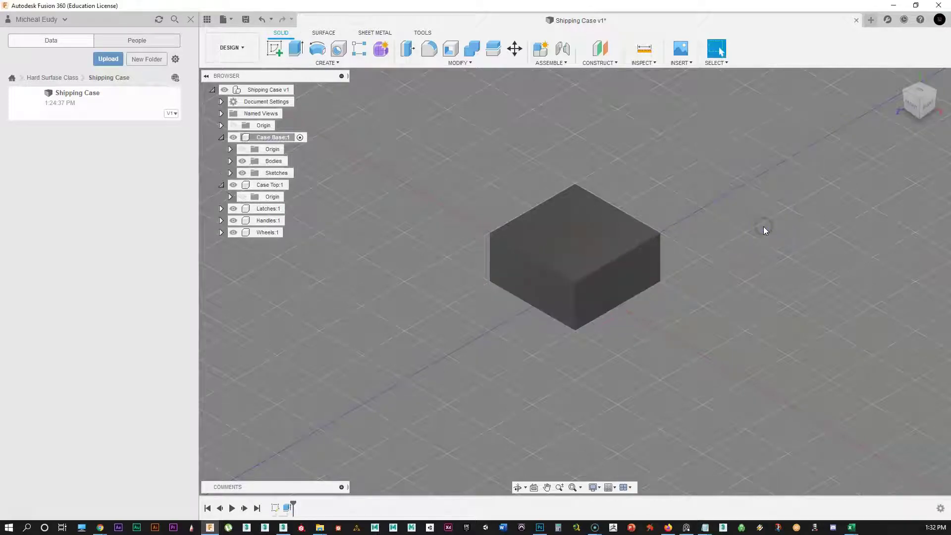
Rename the extruded body in Case Base as Base
click(231, 161)
click(280, 173)
right_click(279, 173)
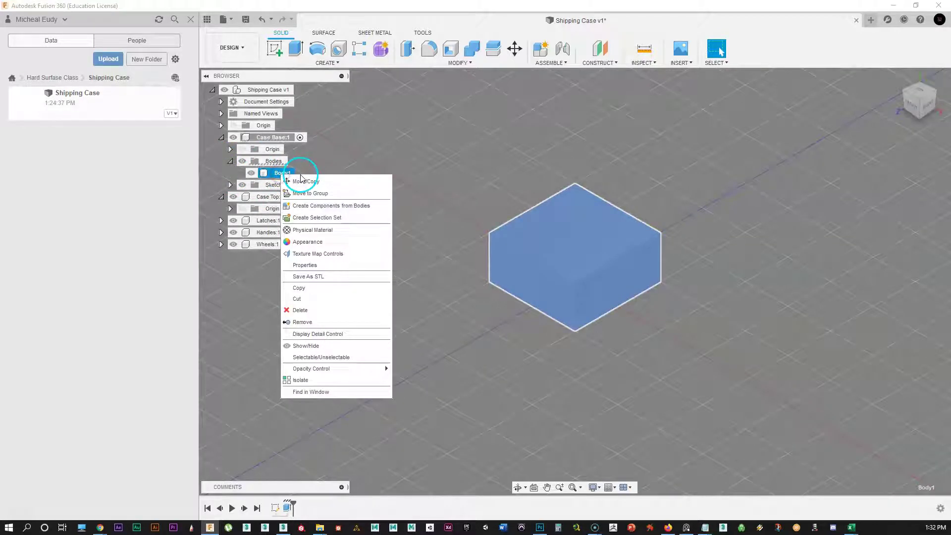
click(278, 172)
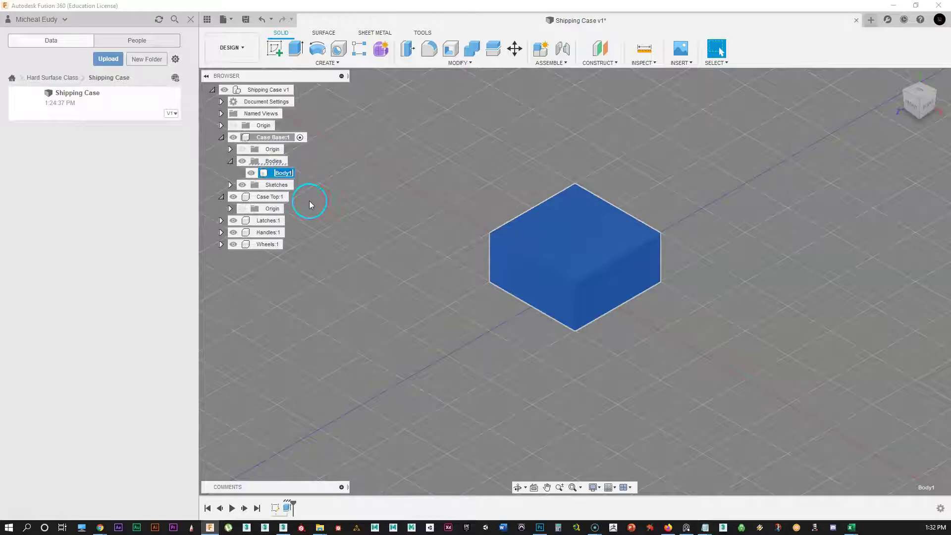
text(Ba)
key(Return)
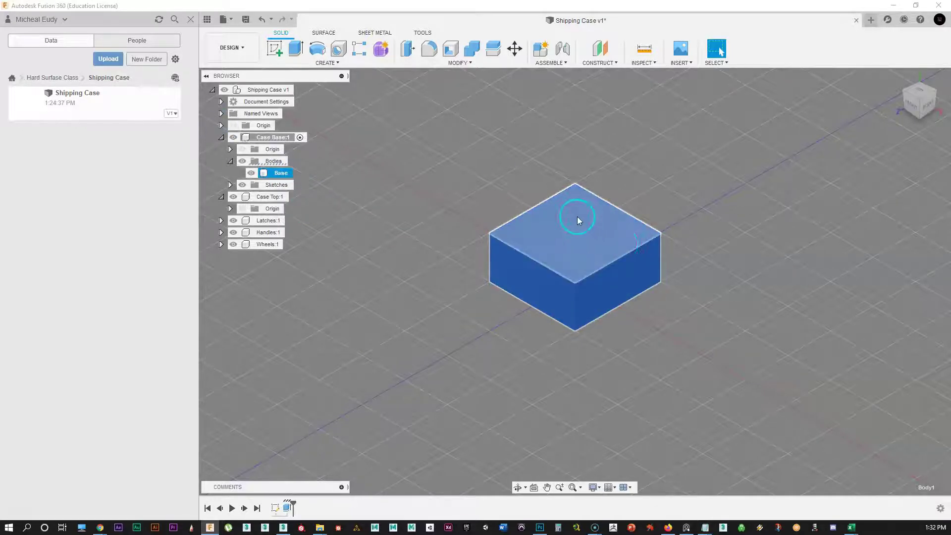
Set the visual style to Shaded with Visible Edges Only
click(593, 487)
mouse_move(616, 397)
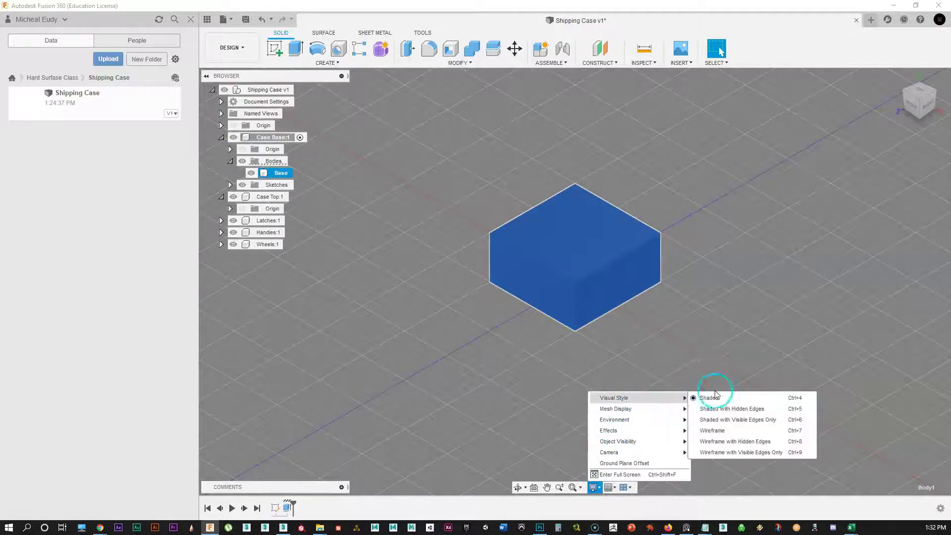
click(723, 420)
middle_drag(542, 345, 512, 307)
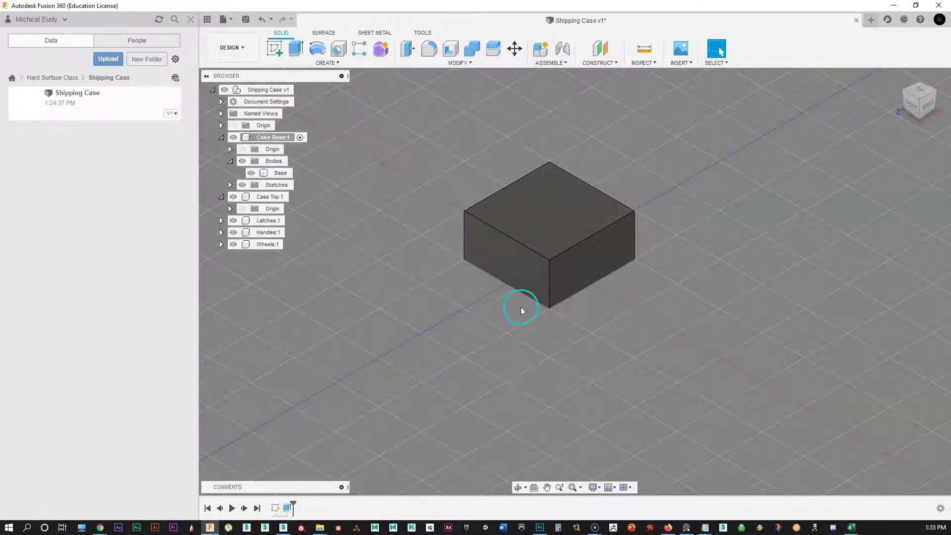
Switch activation to the Case Top component and back to Case Base
click(264, 199)
click(295, 196)
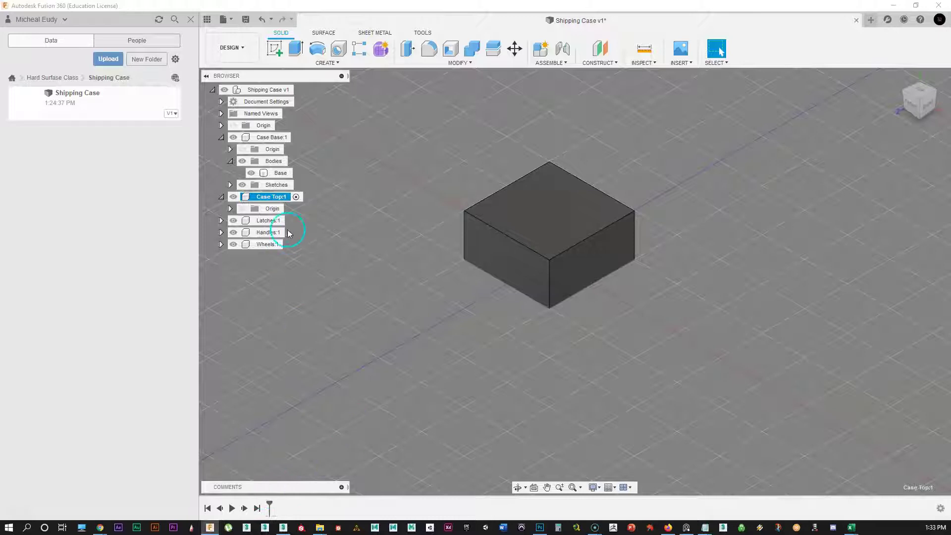
click(283, 138)
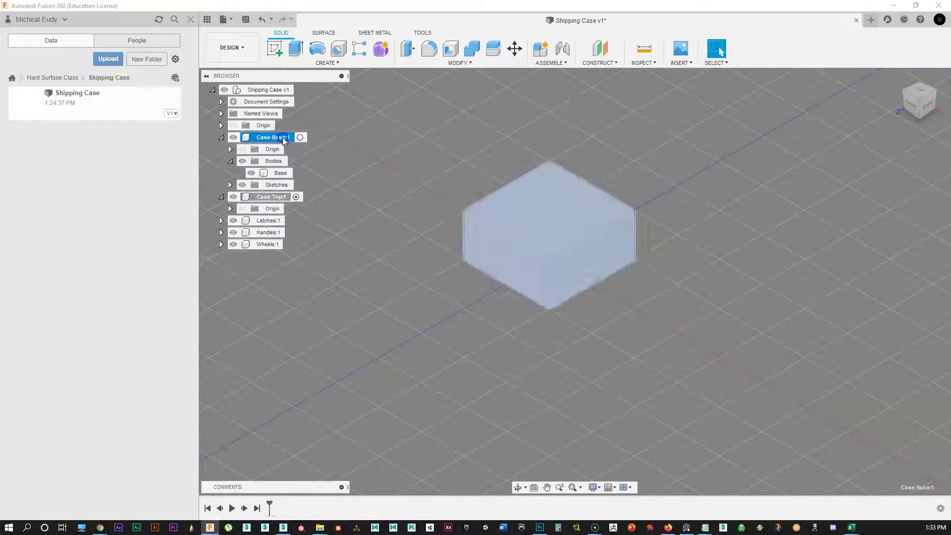
click(300, 137)
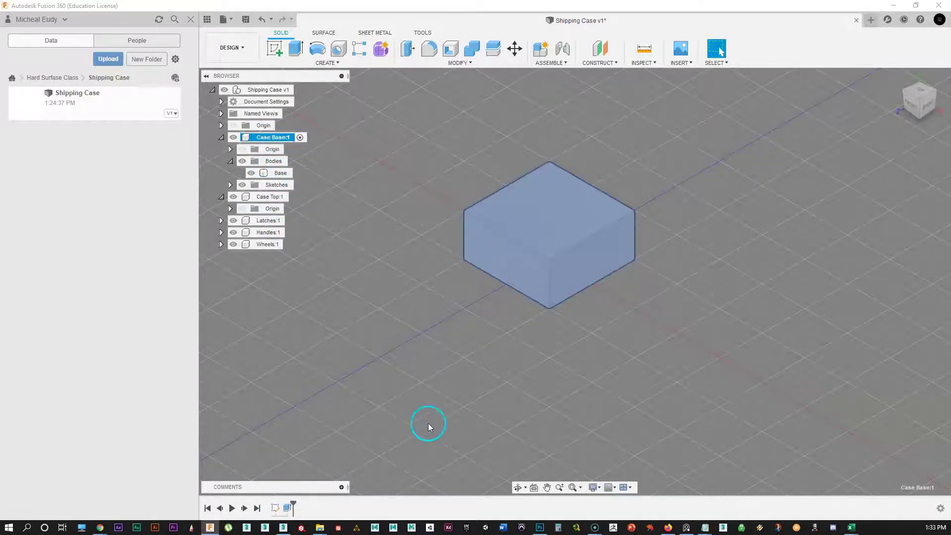
Clear the component selection and select the Base body inside Case Base
click(553, 397)
scroll(570, 341, up, 2)
middle_drag(570, 341, 559, 370)
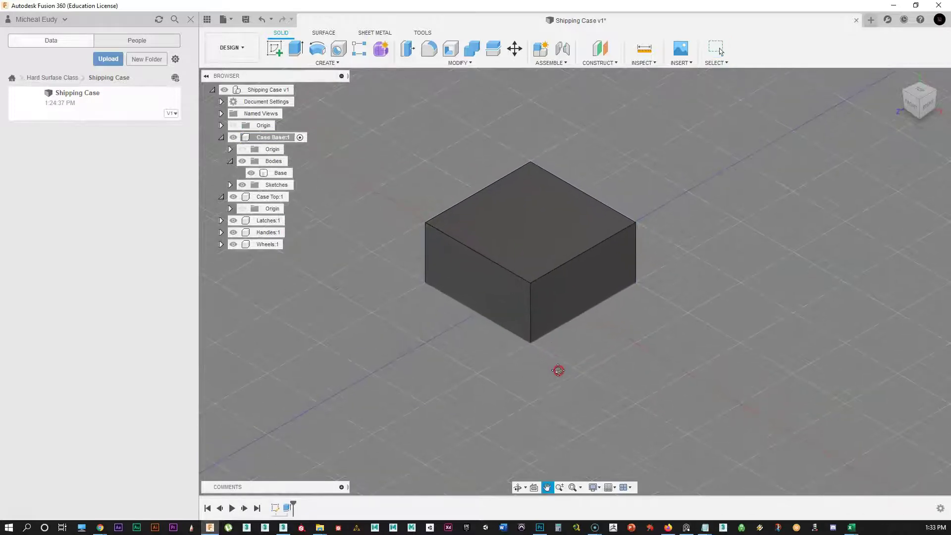
key(Escape)
click(281, 172)
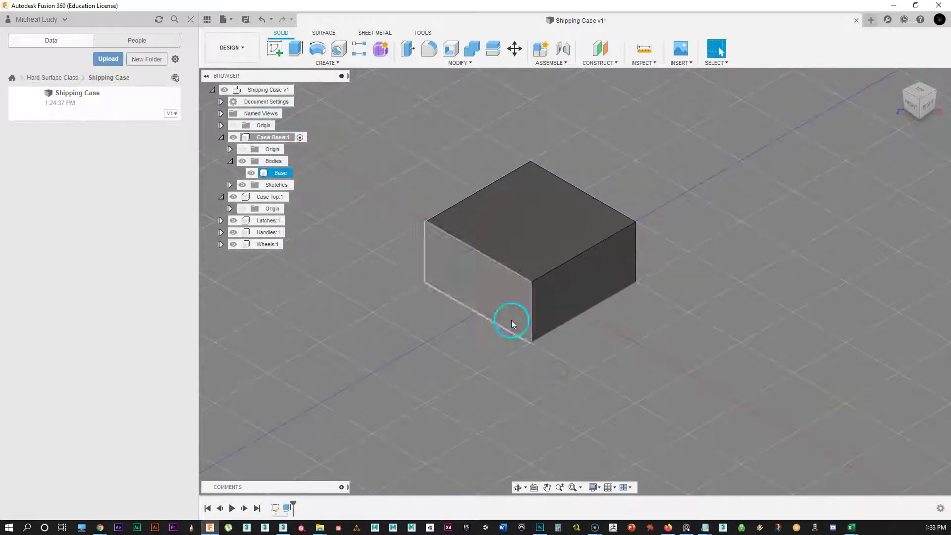
Fillet one upper edge of the Base body with a radius of about 12.9 mm
click(547, 273)
right_click(547, 272)
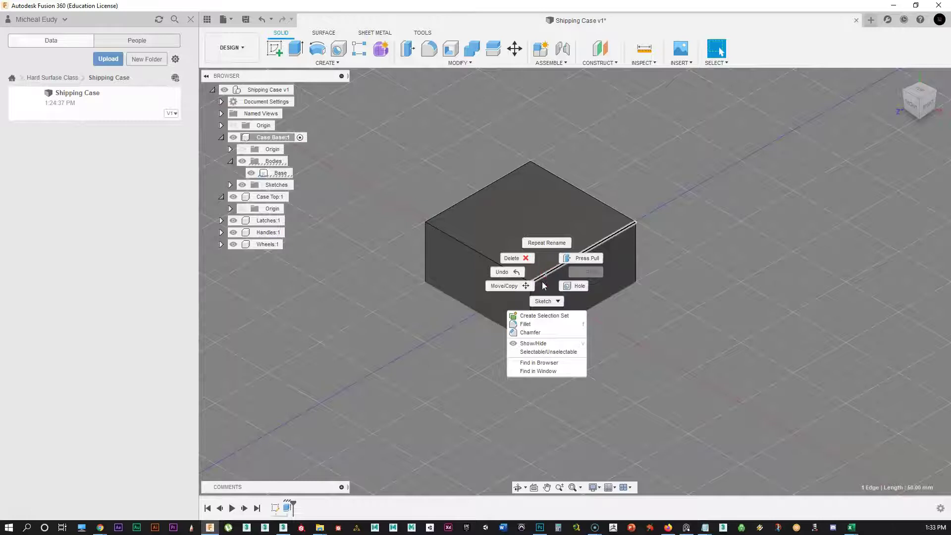
click(525, 324)
drag(556, 276, 545, 272)
click(891, 291)
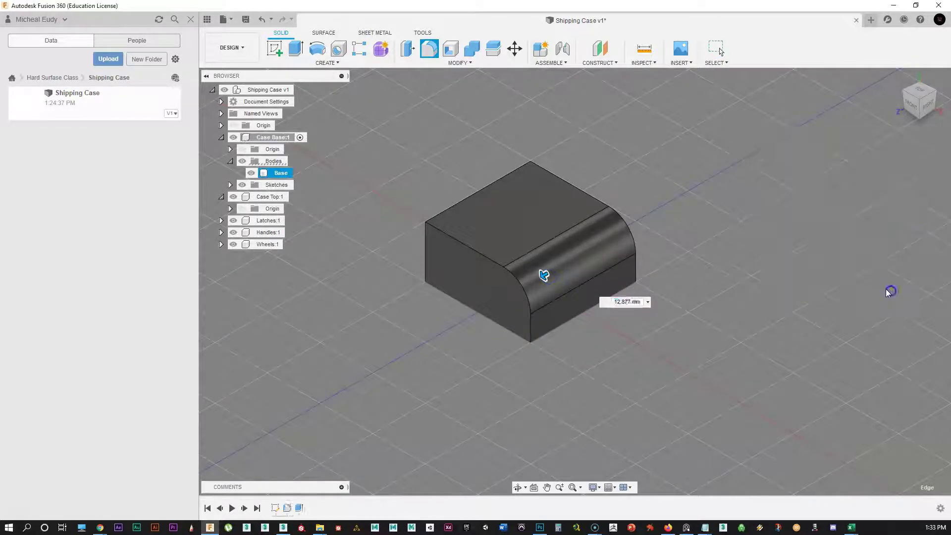
Chamfer the Base body's lower edge below the face with the rounded corner by about 6.4 mm
right_click(454, 299)
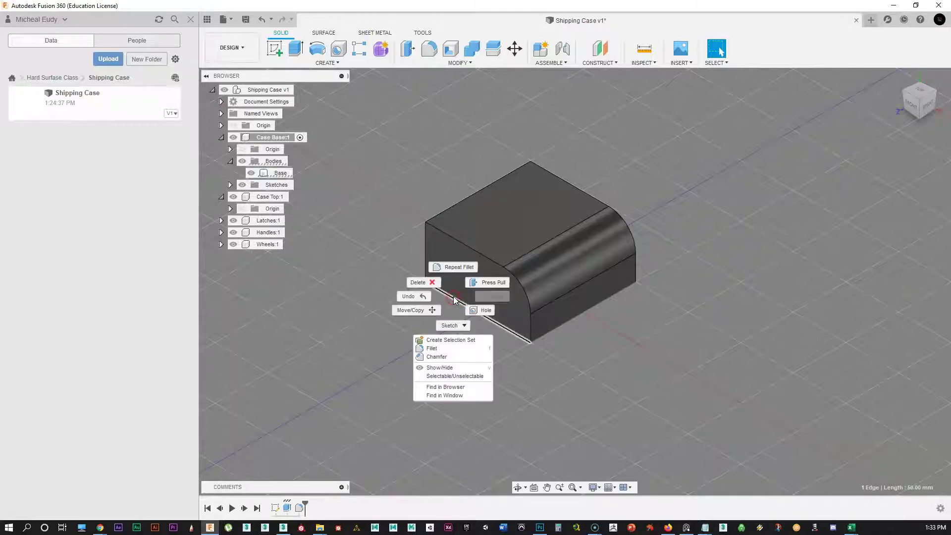
click(442, 357)
drag(448, 303, 454, 292)
click(763, 176)
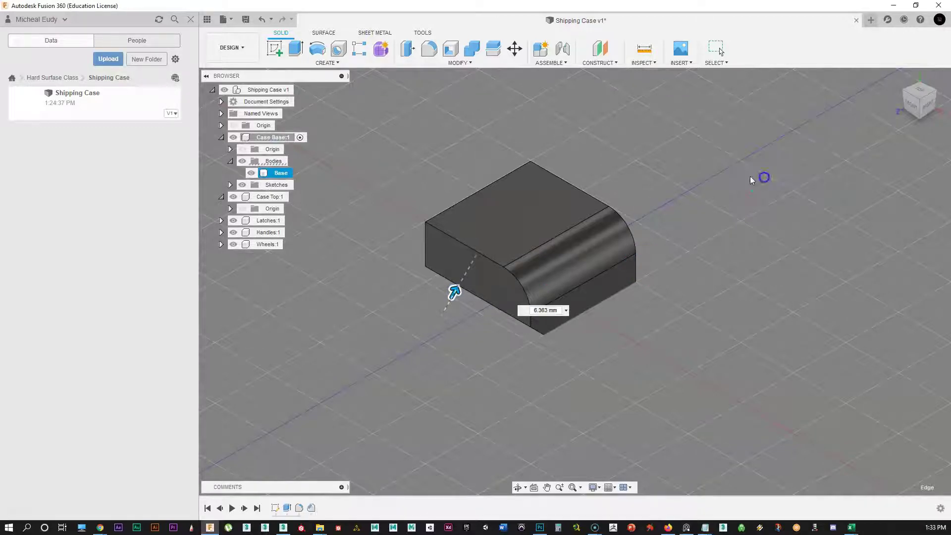
Cut a simple hole about 12.4 mm in diameter into the Base face above the chamfer, with extents set to All
click(338, 48)
click(464, 245)
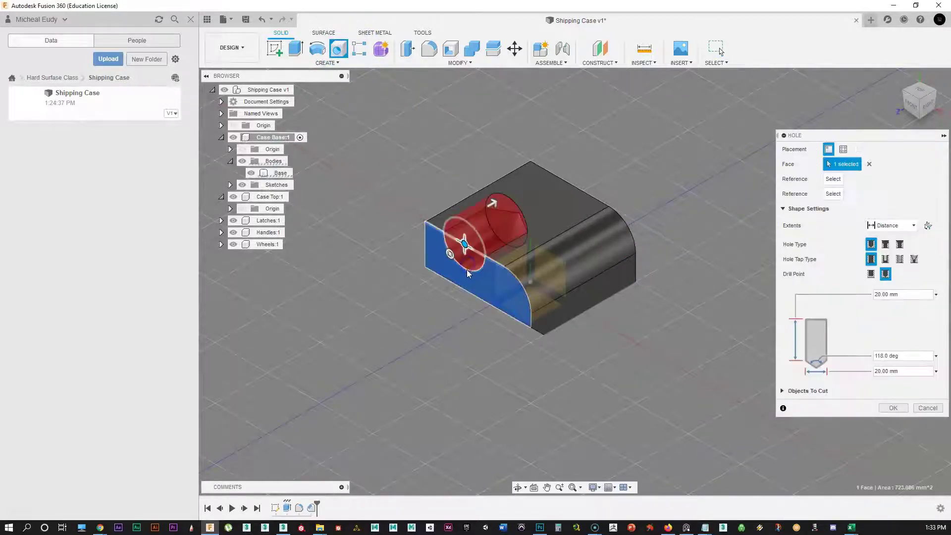
mouse_move(463, 247)
mouse_down()
mouse_move(448, 268)
mouse_move(457, 264)
mouse_up()
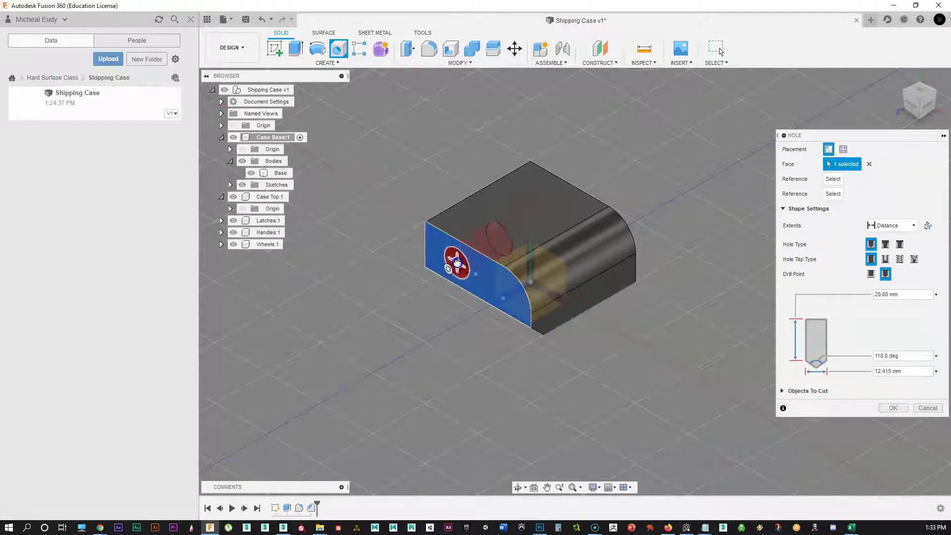
click(892, 225)
click(874, 261)
click(695, 370)
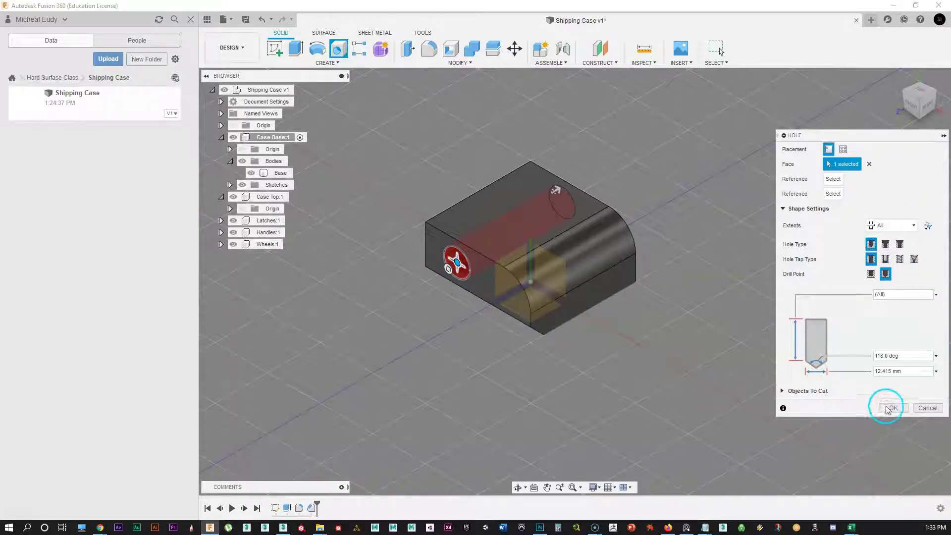
click(772, 393)
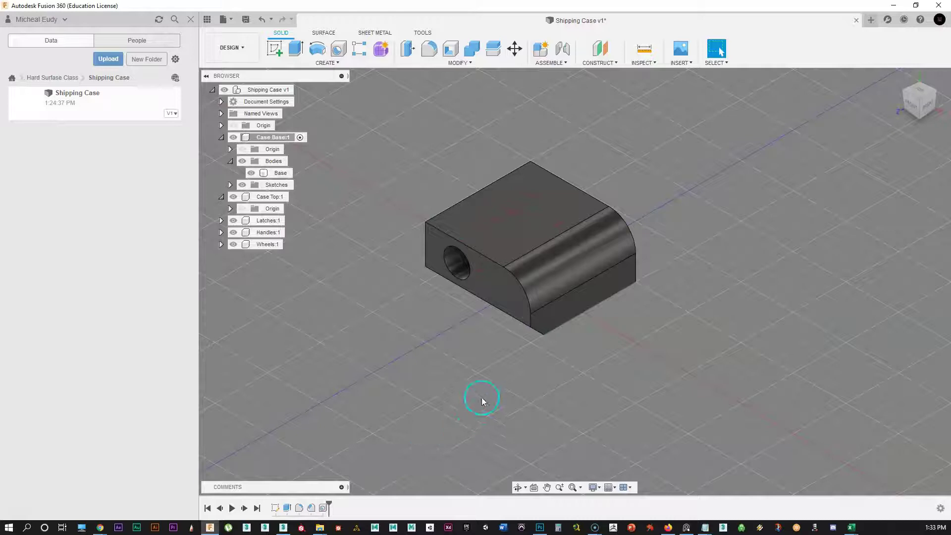
shift+middle_drag(435, 435, 443, 417)
scroll(529, 362, up, 3)
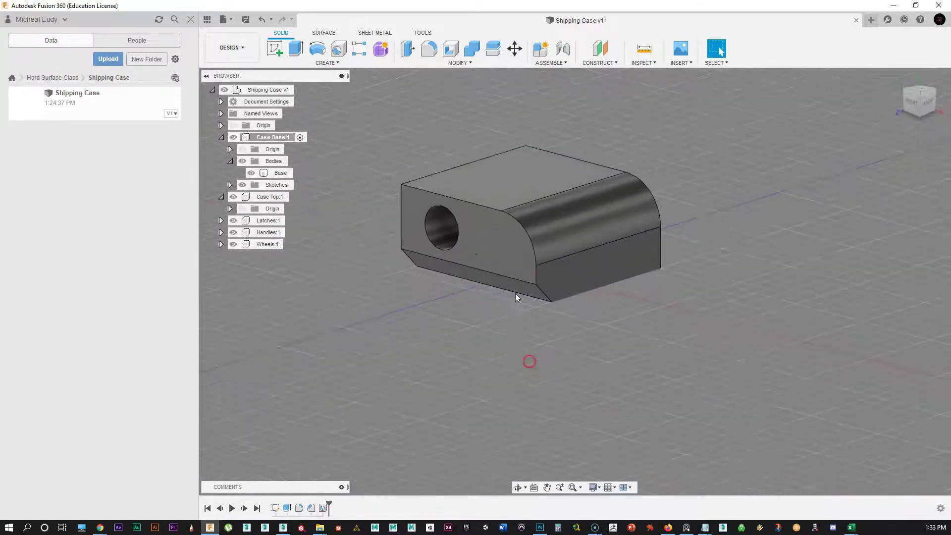
middle_drag(516, 295, 520, 363)
middle_drag(503, 397, 539, 388)
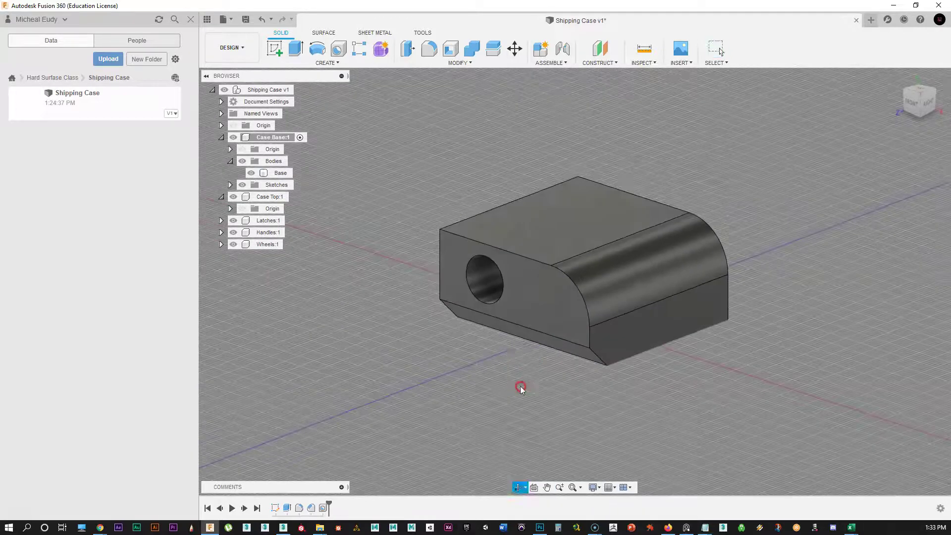
click(283, 139)
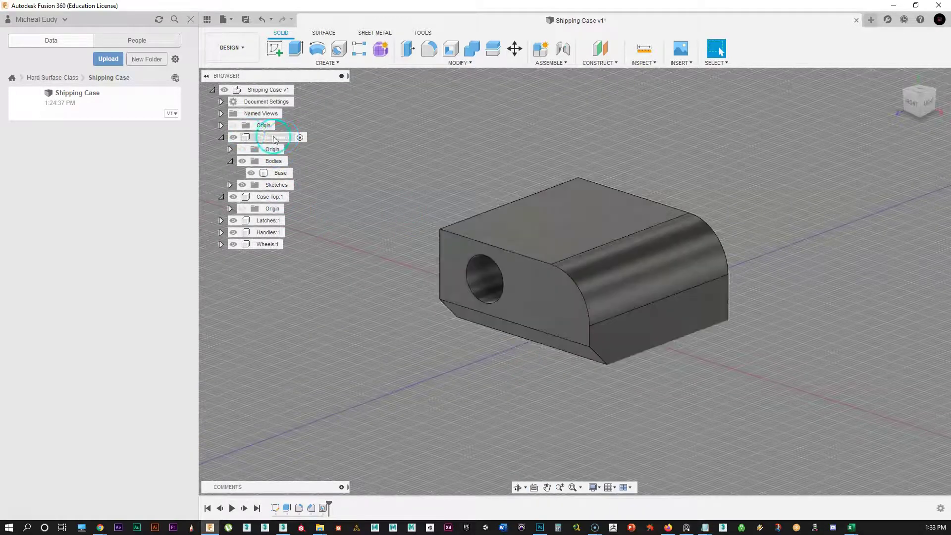
click(287, 509)
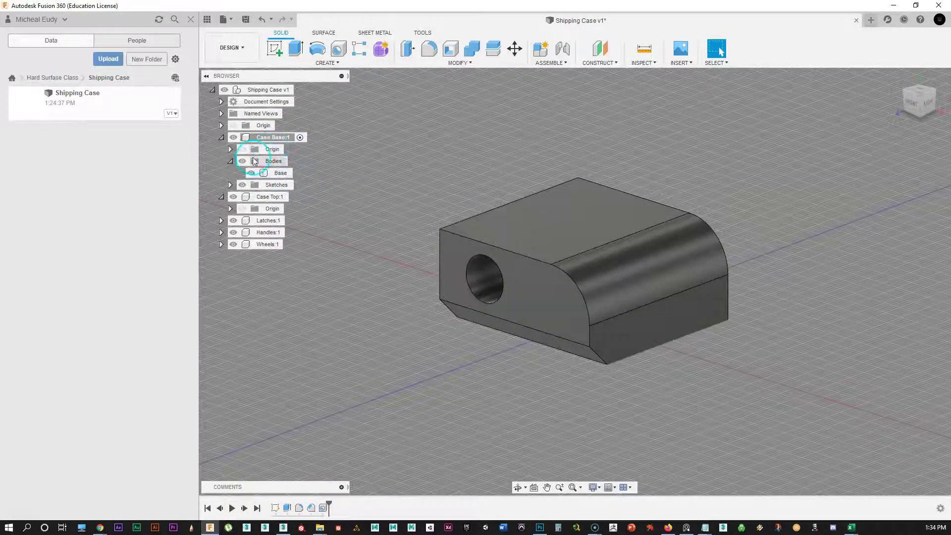
Activate the Case Top component and hide the collapsed Case Base component
click(230, 162)
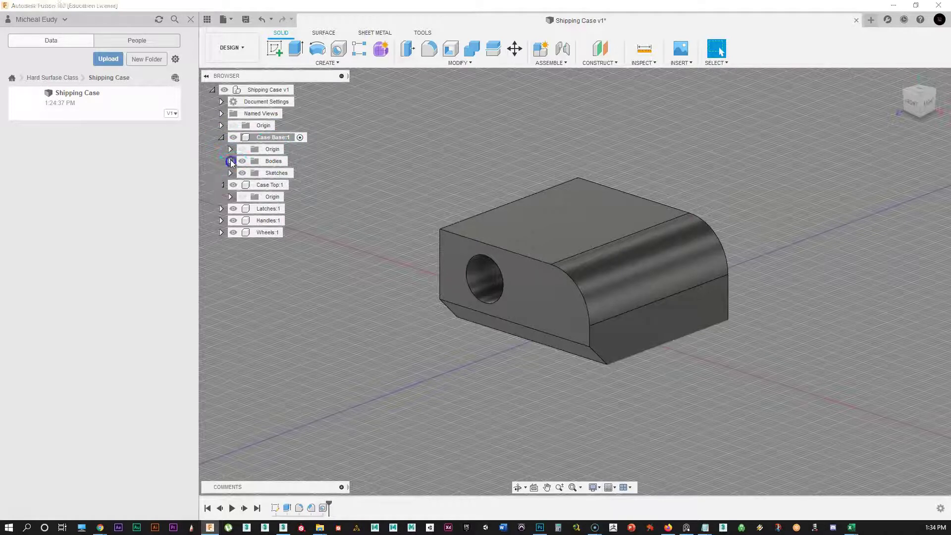
click(221, 137)
click(270, 150)
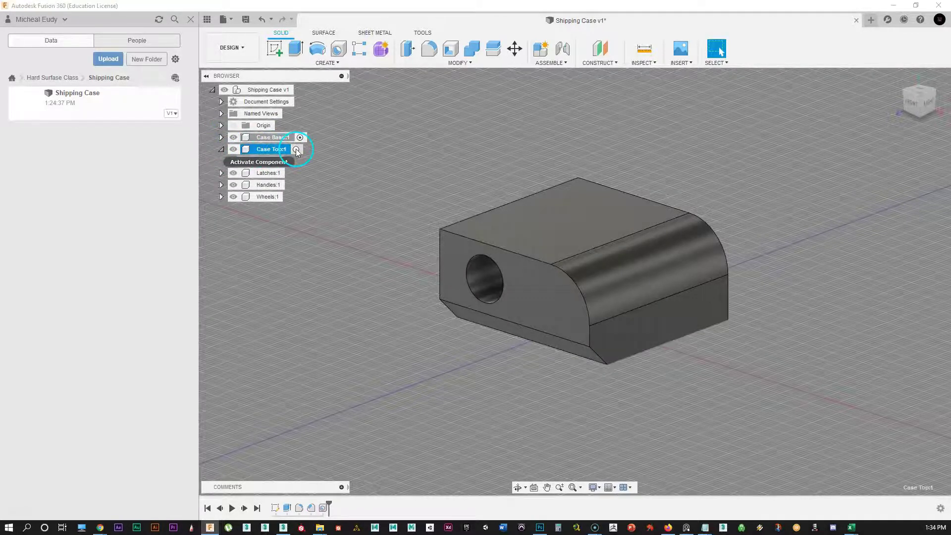
click(296, 149)
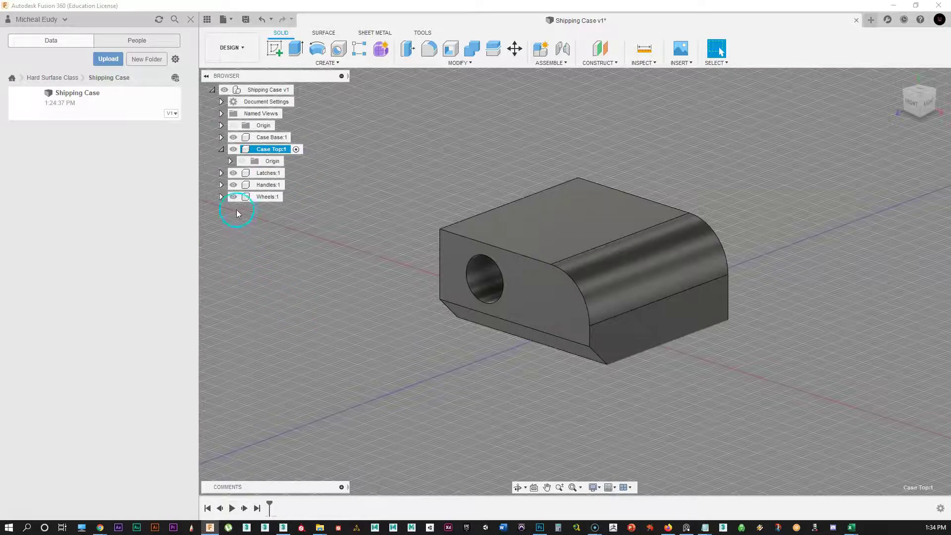
shift+click(243, 137)
click(234, 138)
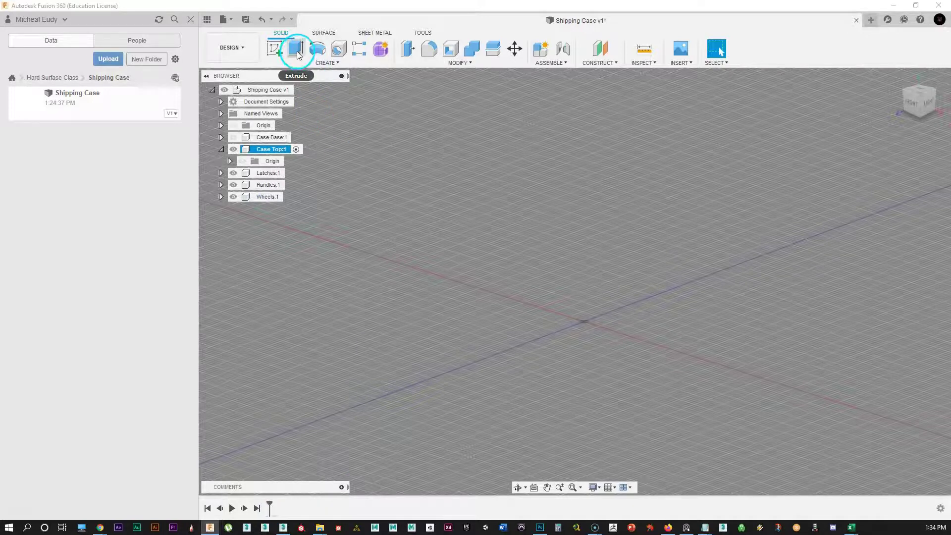
Create an upright cylinder with a radius of about 7.8 mm on the ground plane at the origin inside Case Top
click(317, 62)
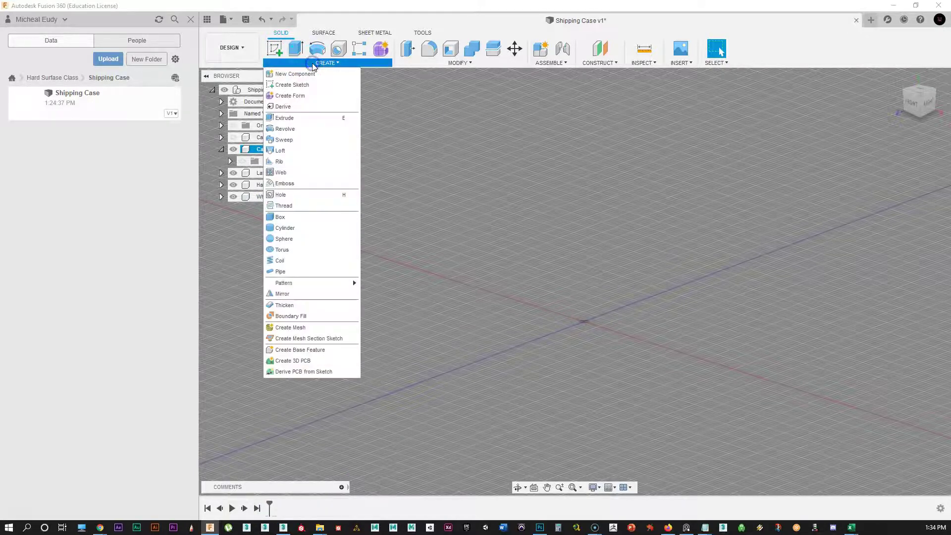
click(282, 228)
click(581, 342)
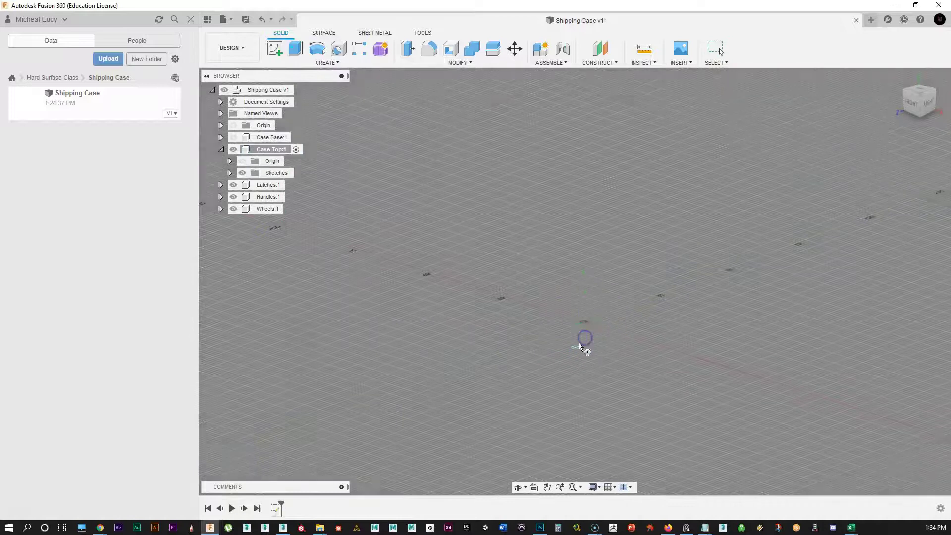
click(592, 333)
drag(584, 311, 590, 212)
click(767, 178)
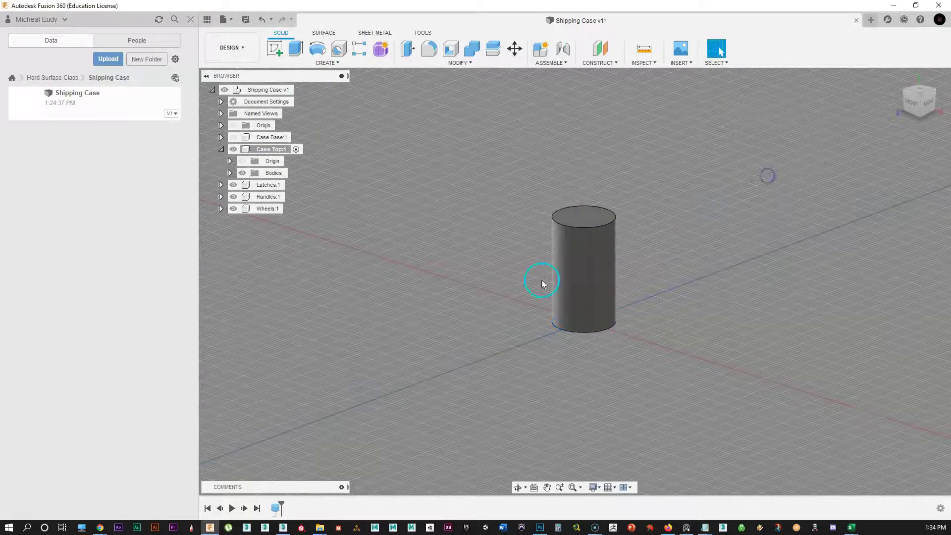
Fillet the cylinder's top edge into a dome, leaving a small flat circle at its tip
middle_drag(544, 280, 444, 297)
scroll(444, 297, up, 1)
click(563, 213)
right_click(563, 218)
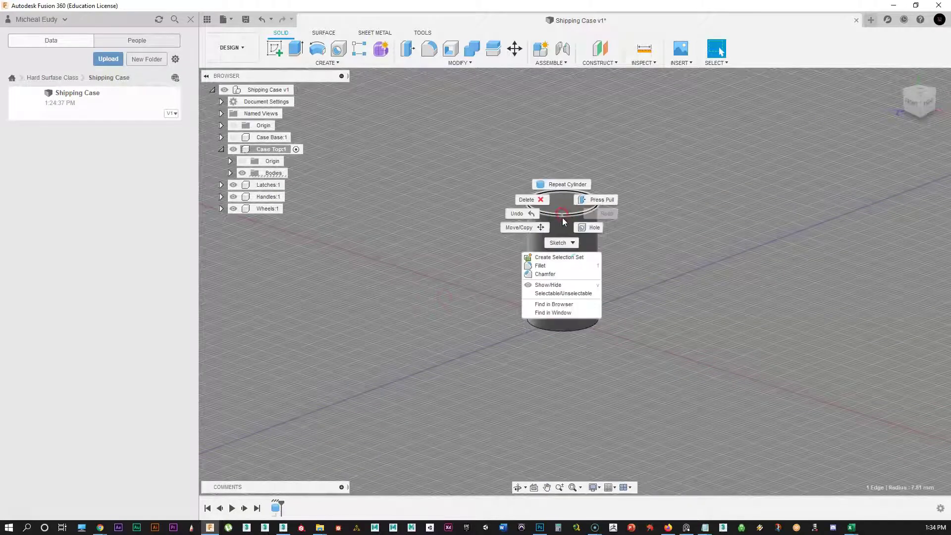
click(545, 272)
drag(564, 211, 563, 217)
click(886, 291)
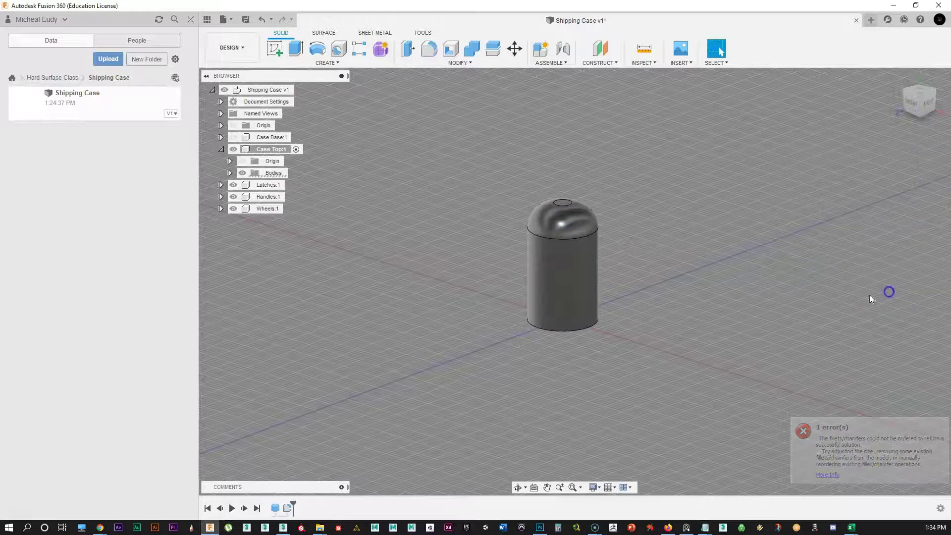
Chamfer the cylinder's bottom edge so its lower end tapers inward
click(576, 330)
right_click(575, 330)
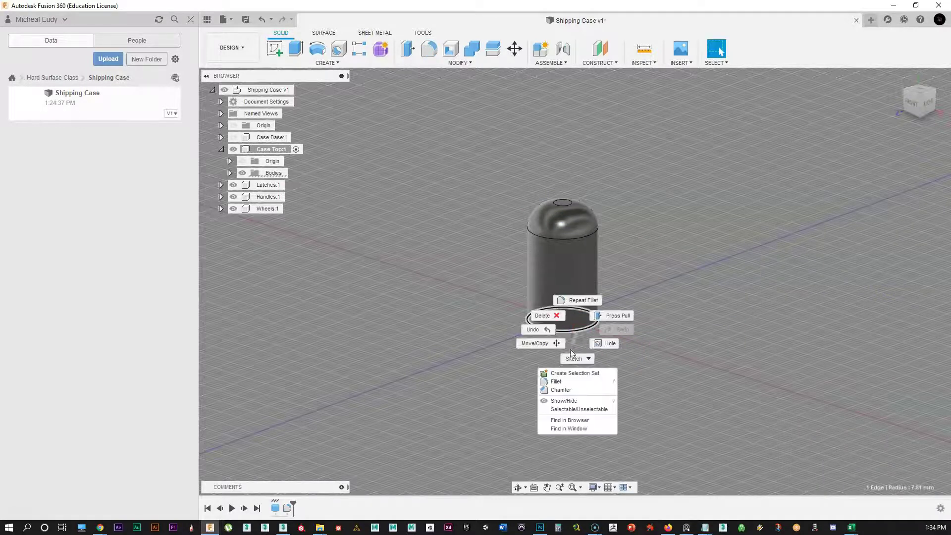
click(565, 389)
drag(579, 336, 575, 324)
click(771, 178)
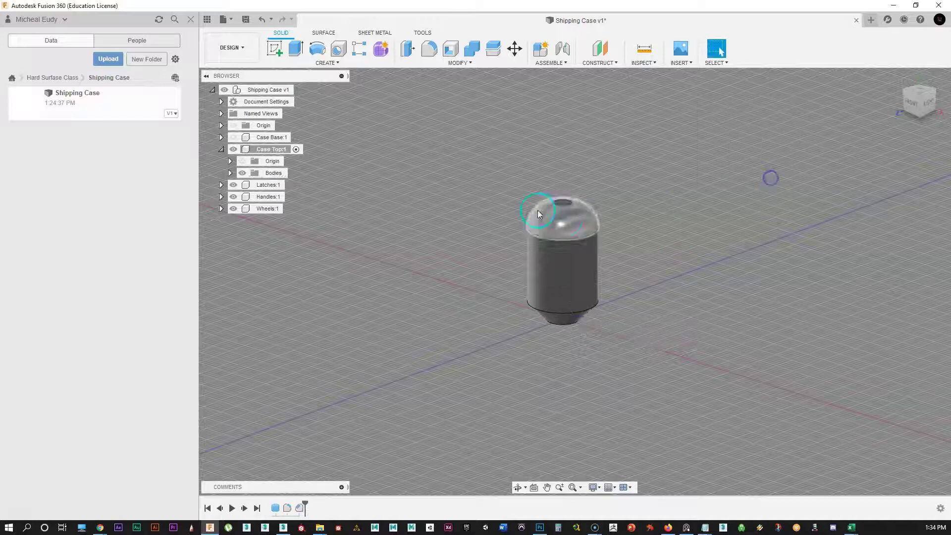
Cut a simple hole 2 mm in diameter and about 7.4 mm deep into the flat circular face at the dome's tip
scroll(564, 222, up, 4)
scroll(524, 221, up, 1)
middle_drag(538, 164, 440, 195)
scroll(386, 137, up, 1)
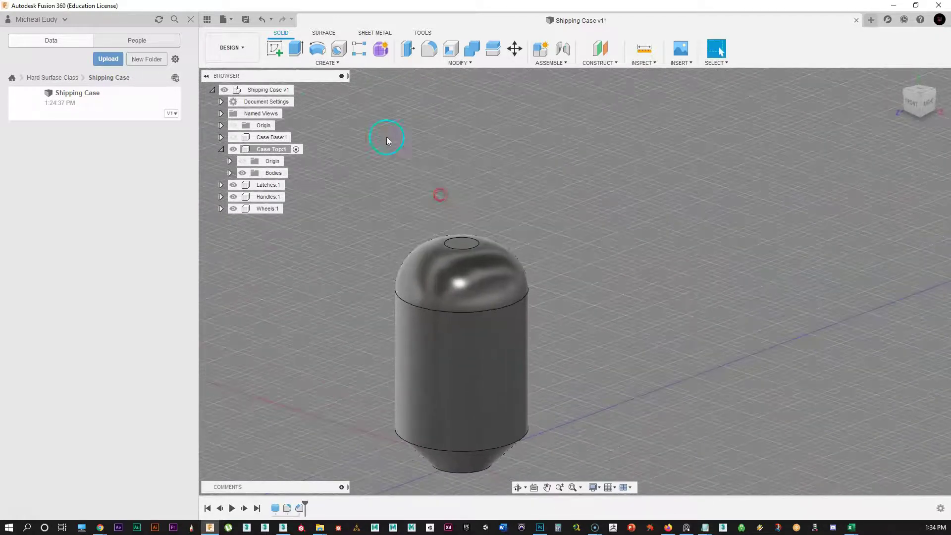
click(343, 55)
scroll(455, 236, up, 2)
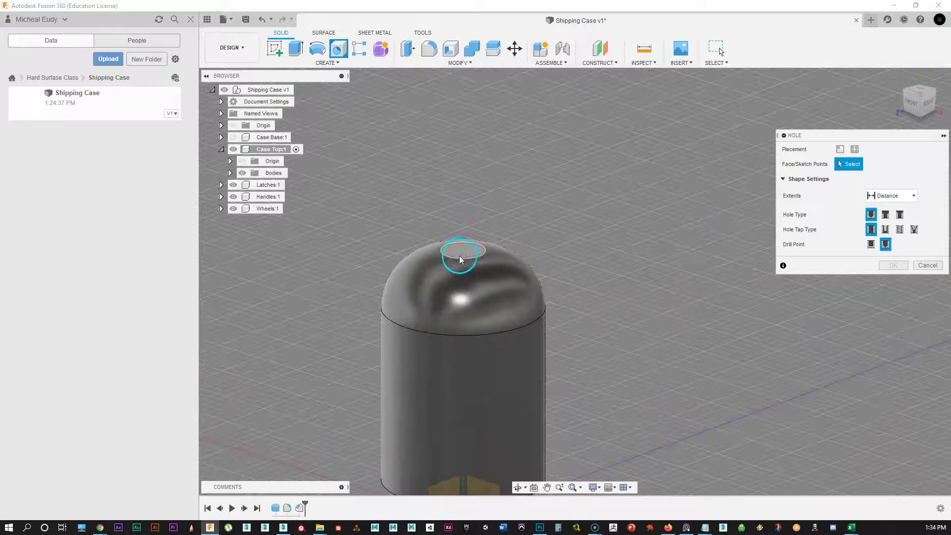
click(460, 253)
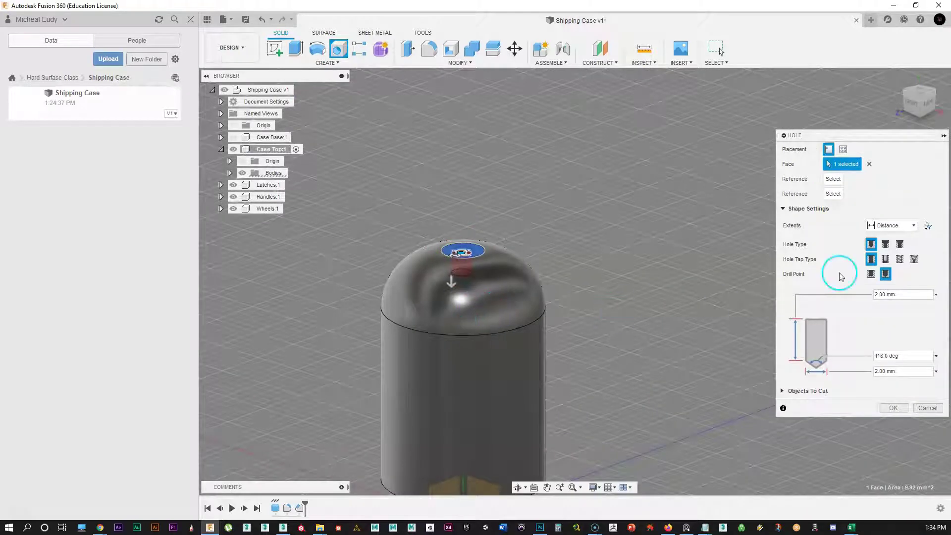
click(919, 92)
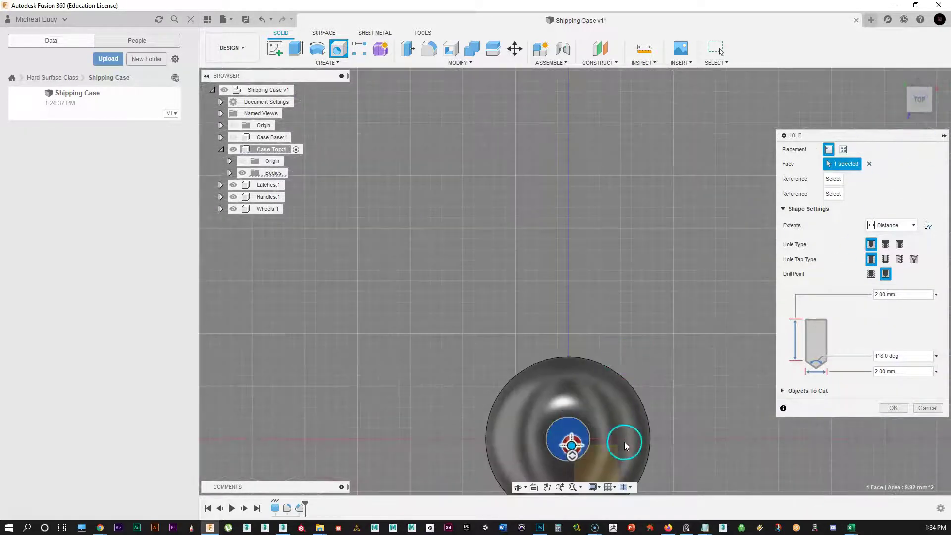
scroll(510, 265, up, 2)
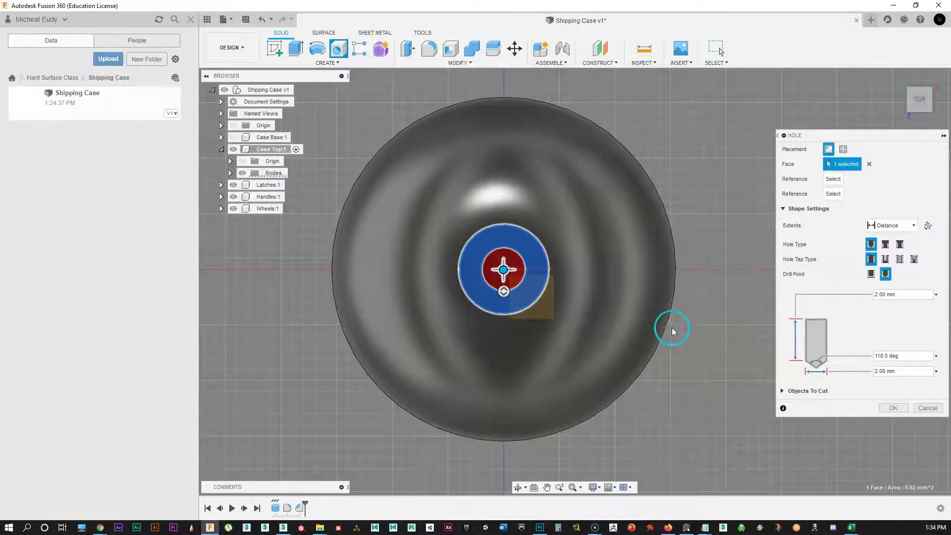
shift+middle_drag(720, 335, 614, 325)
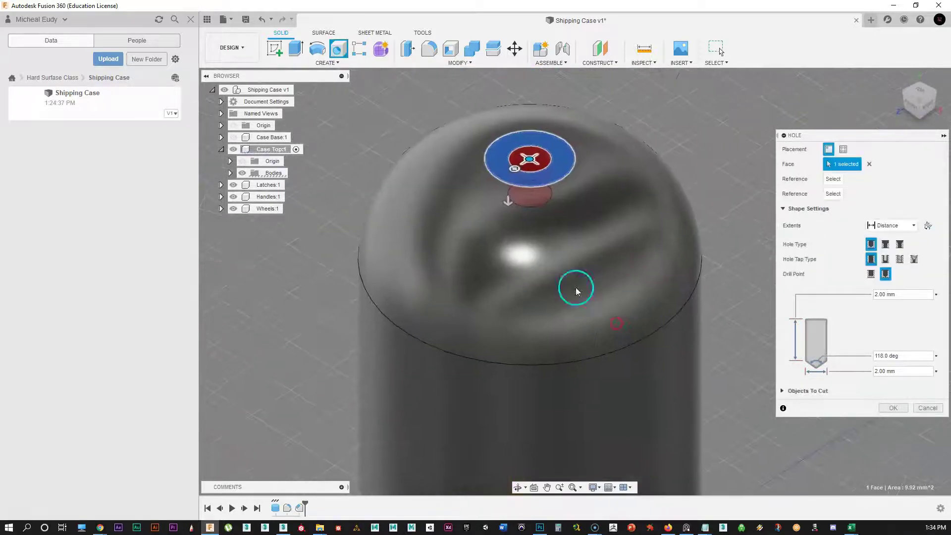
drag(510, 198, 508, 293)
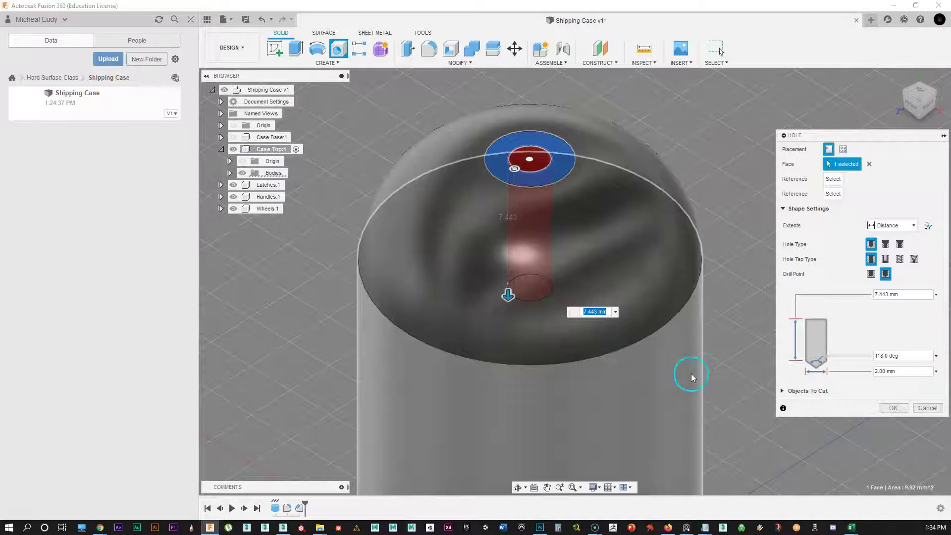
click(892, 408)
Add a small constant-radius fillet to the rim of the hole at the dome's tip
middle_drag(527, 294, 505, 360)
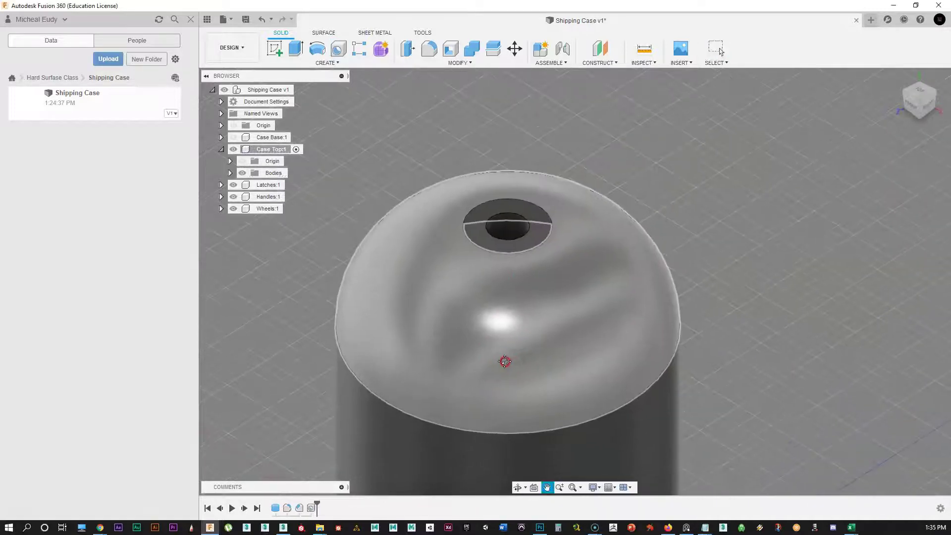
scroll(498, 203, up, 2)
scroll(616, 187, up, 1)
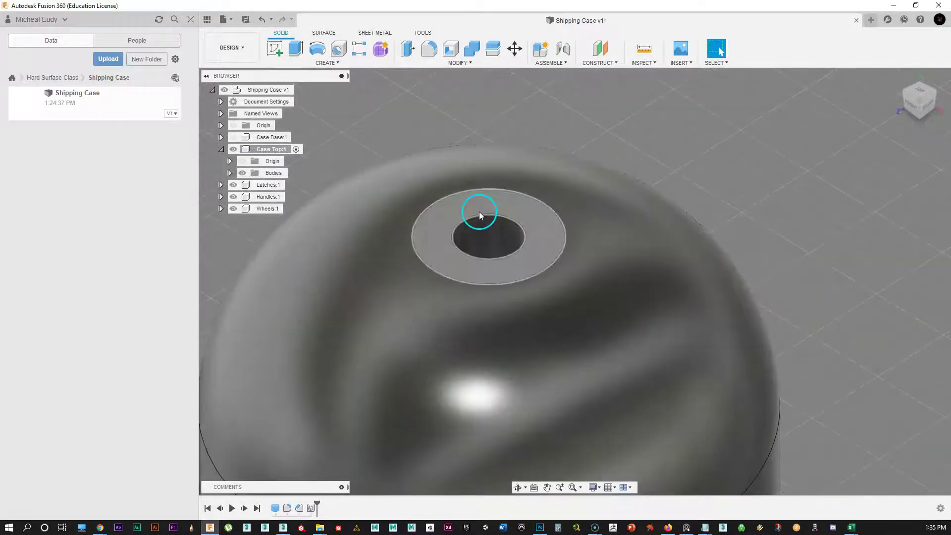
click(480, 213)
right_click(480, 213)
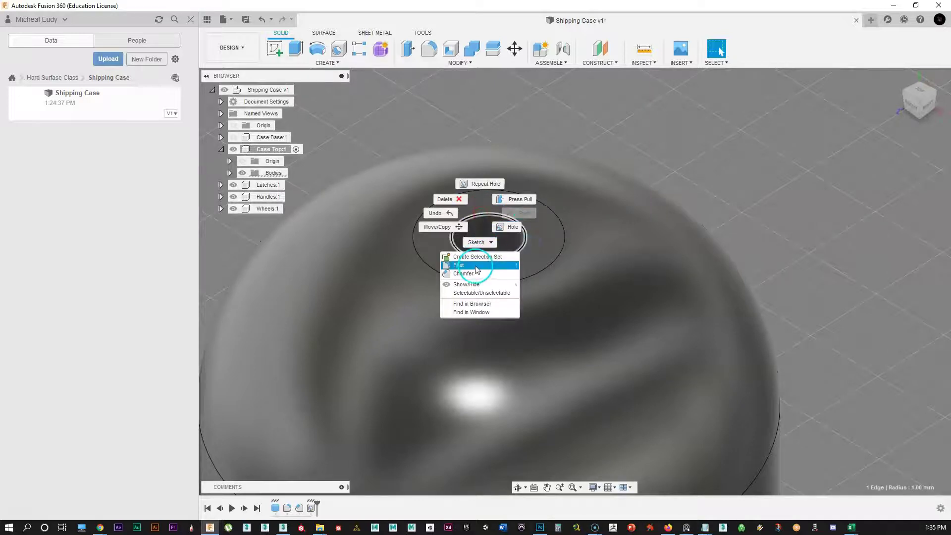
click(458, 265)
drag(478, 212, 480, 213)
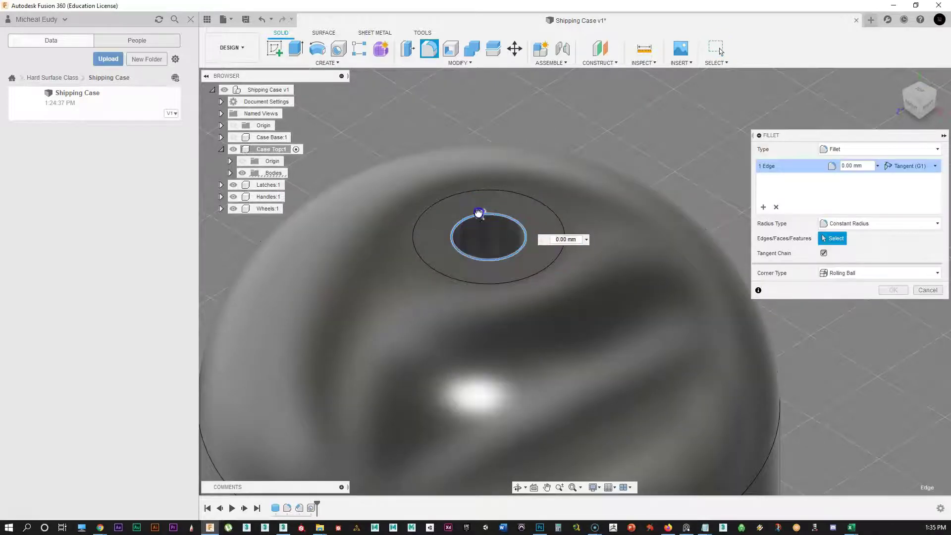
click(895, 291)
click(616, 140)
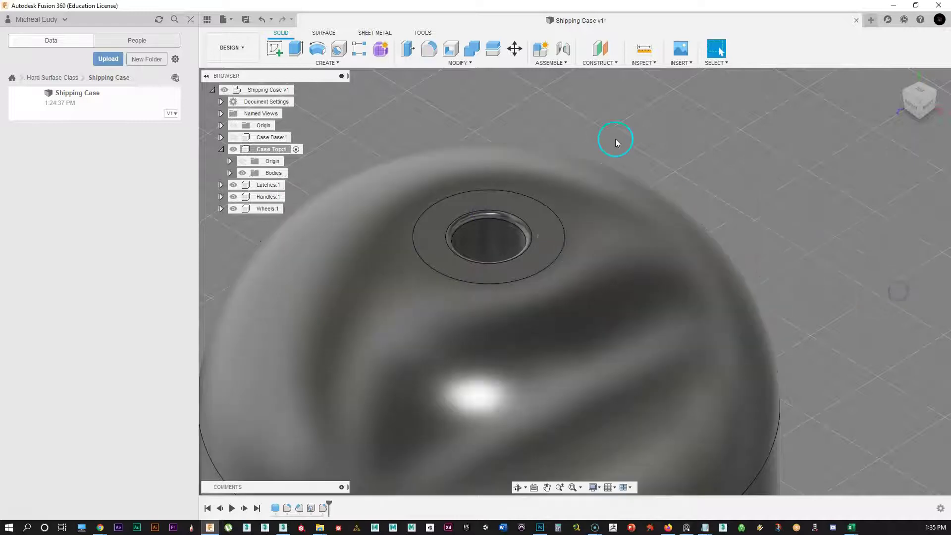
Open Display Detail Control for the Case Top component and switch its display detail to Fixed
scroll(456, 230, up, 2)
scroll(509, 307, up, 1)
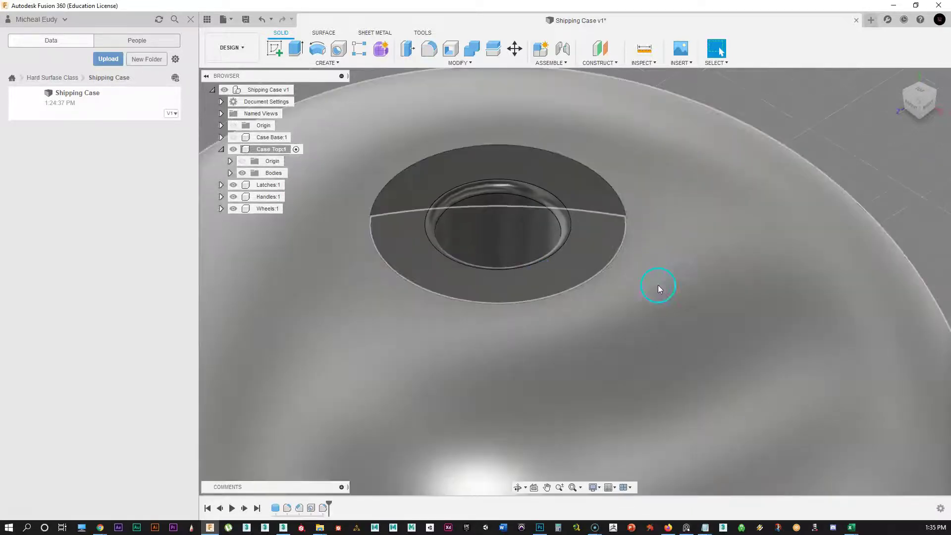
middle_drag(654, 303, 733, 399)
click(698, 214)
click(544, 296)
click(648, 278)
click(270, 259)
click(358, 135)
click(263, 150)
right_click(262, 149)
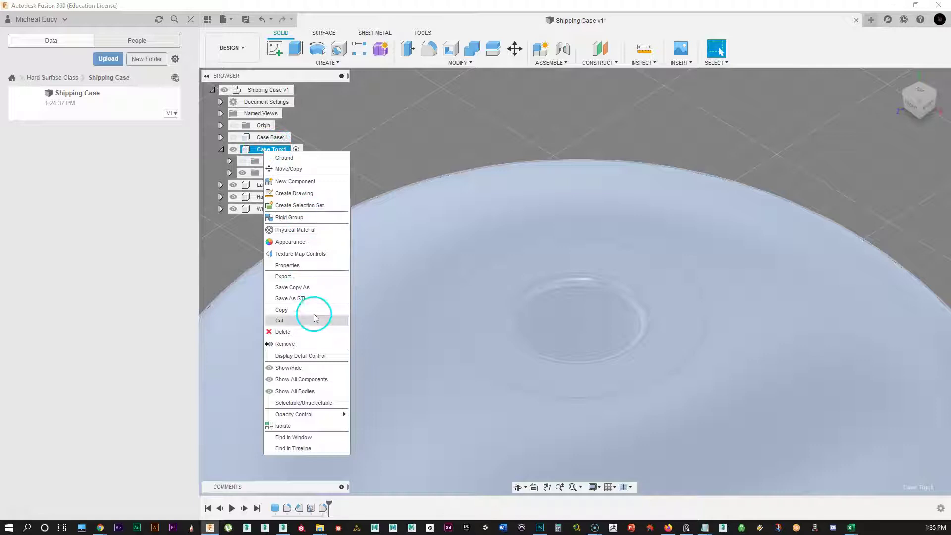
click(301, 357)
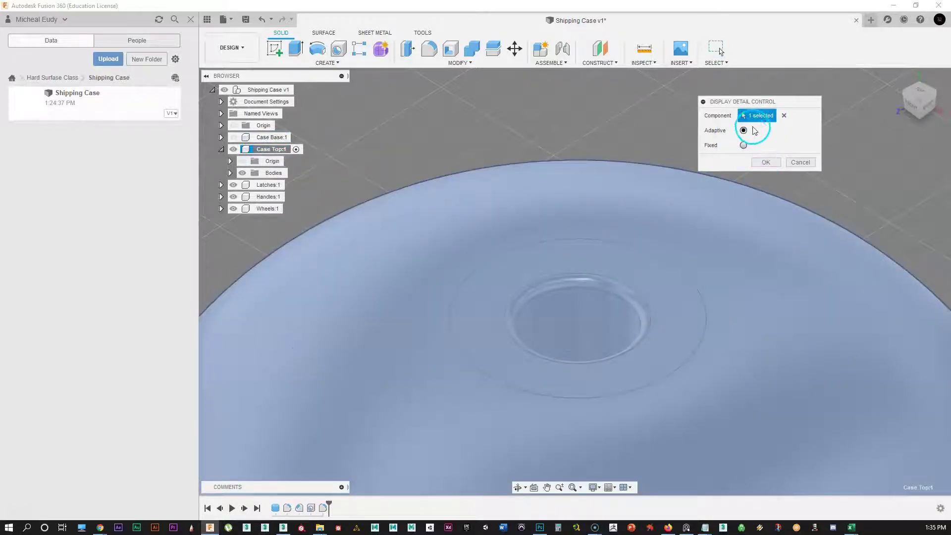
drag(771, 103, 724, 89)
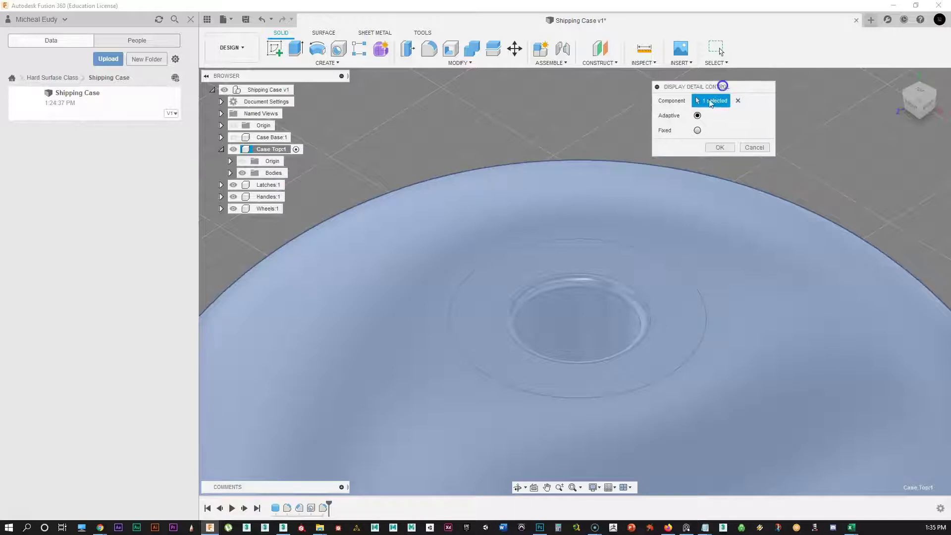
click(698, 130)
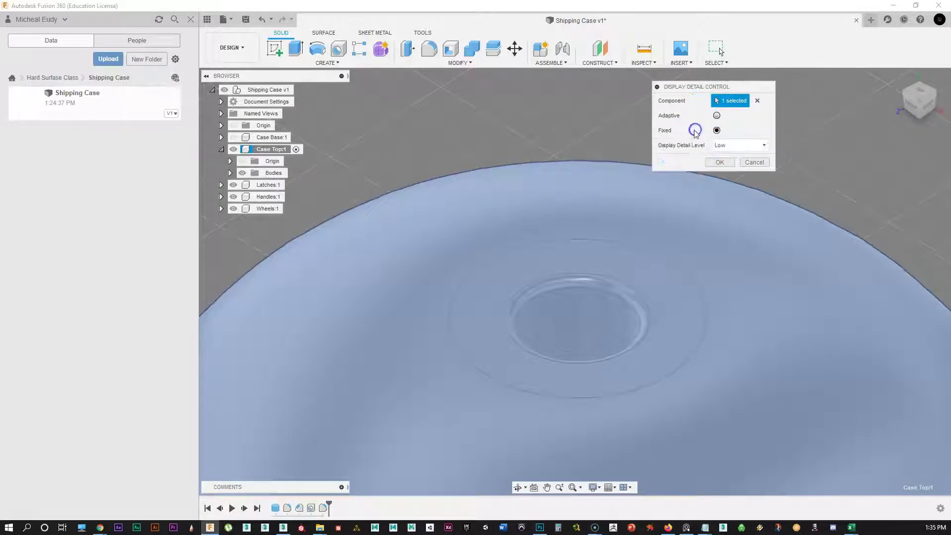
Compare the Low, Medium and High display detail levels on the domed cylinder and apply Medium
click(723, 146)
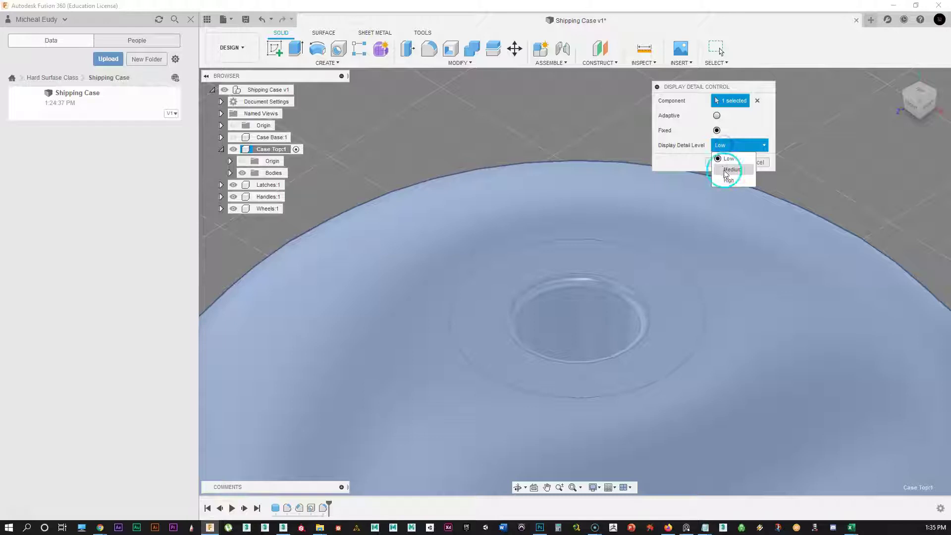
click(729, 168)
click(758, 146)
click(723, 157)
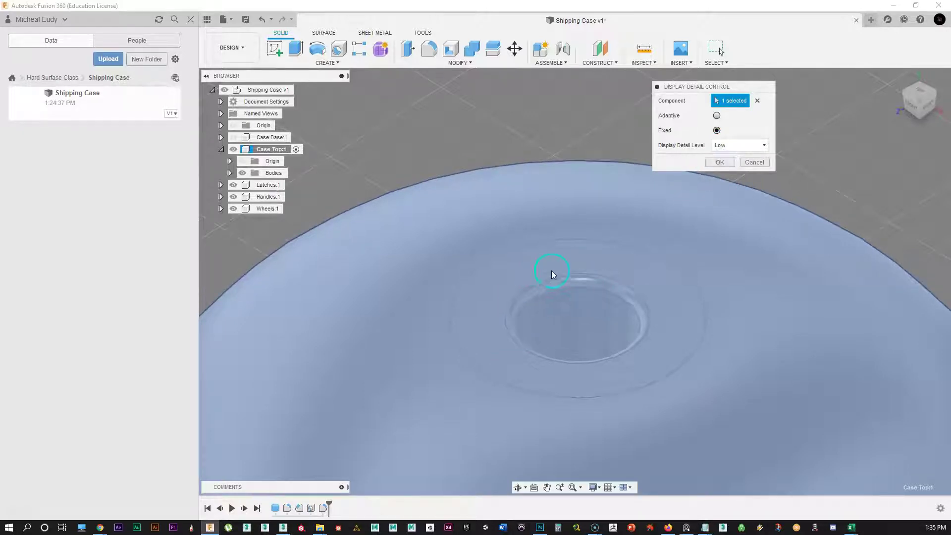
click(727, 147)
click(725, 166)
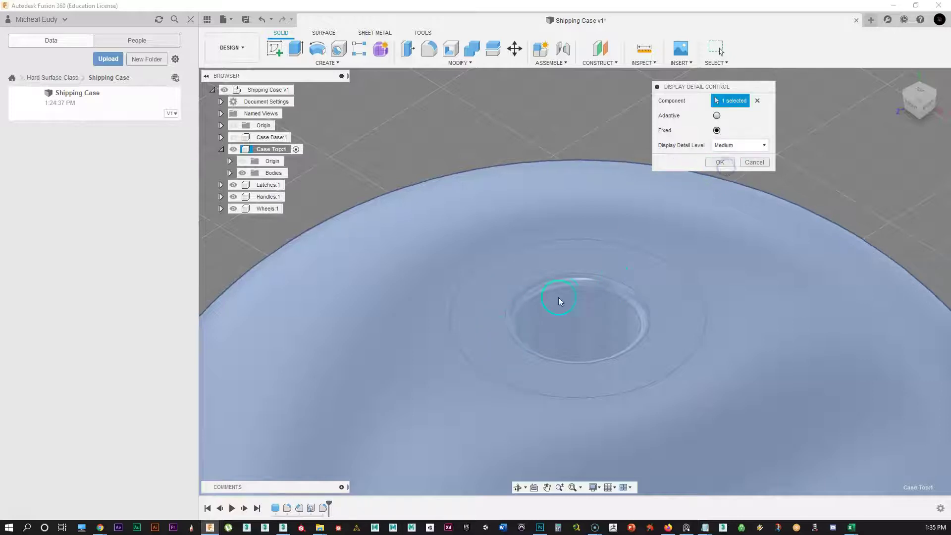
click(724, 145)
click(727, 178)
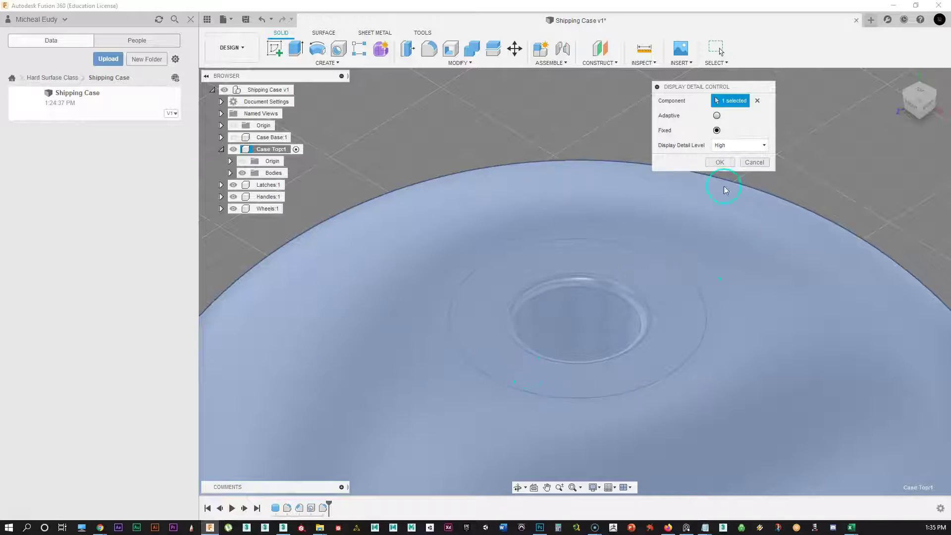
click(743, 147)
click(729, 170)
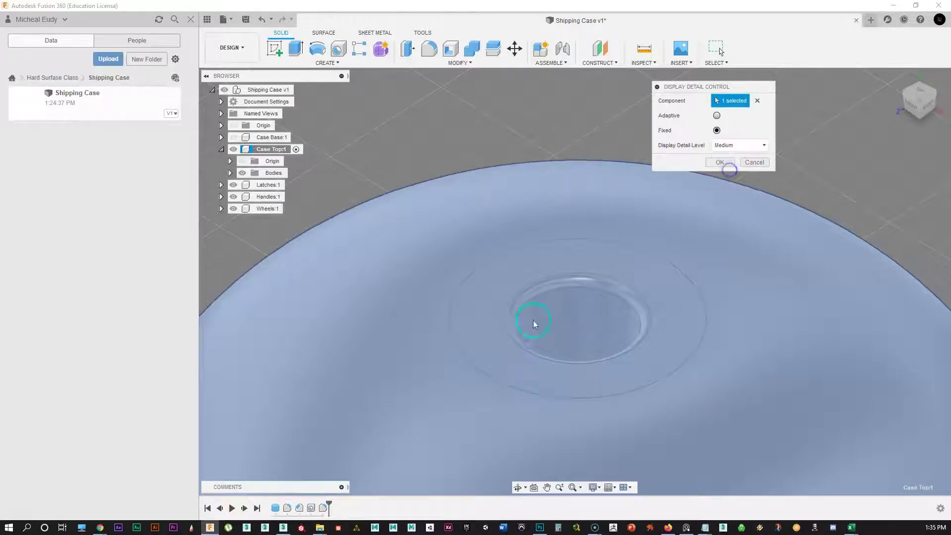
click(718, 162)
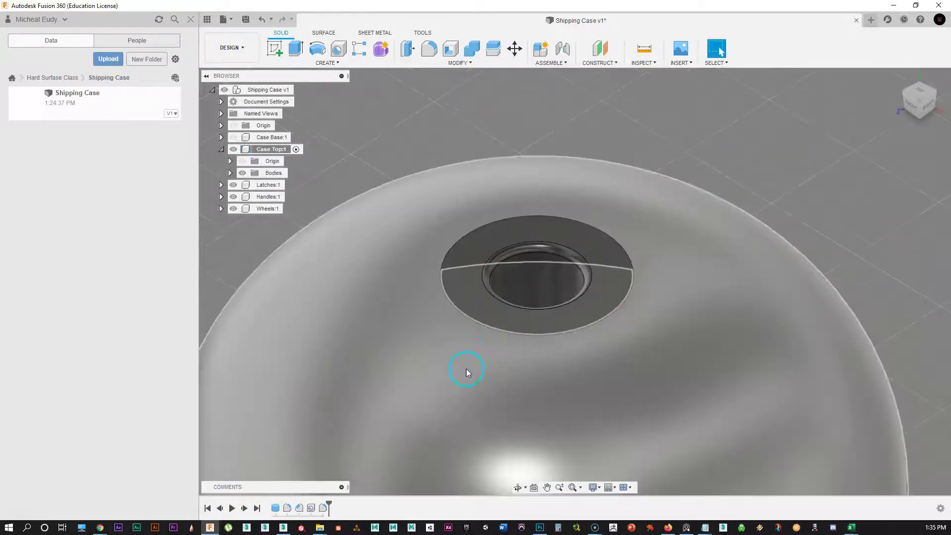
Collapse Case Top, activate the Latches component and reactivate Case Top to compare their feature timelines
shift+middle_drag(466, 369, 325, 161)
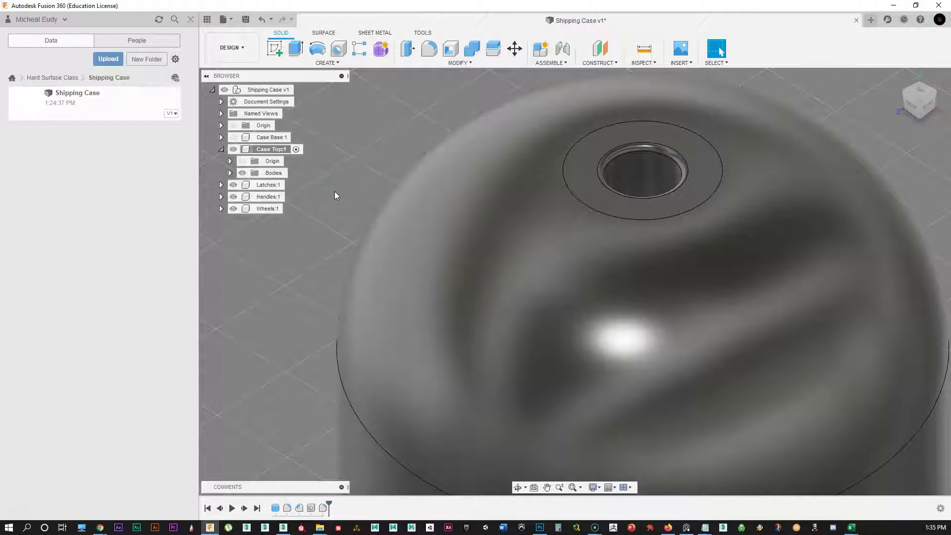
mouse_move(303, 155)
shift+middle_down()
mouse_move(446, 377)
mouse_move(471, 344)
mouse_move(455, 361)
shift+middle_up()
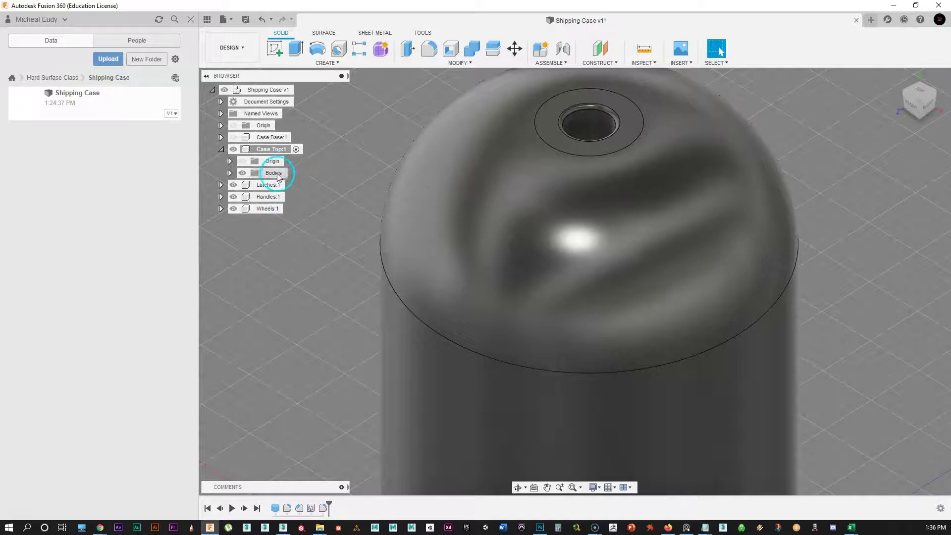
click(222, 149)
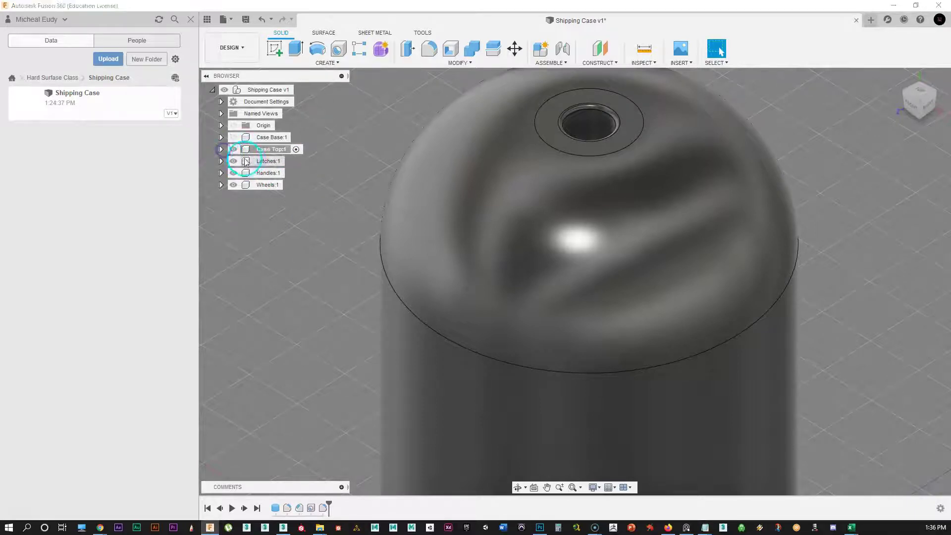
click(269, 161)
click(293, 160)
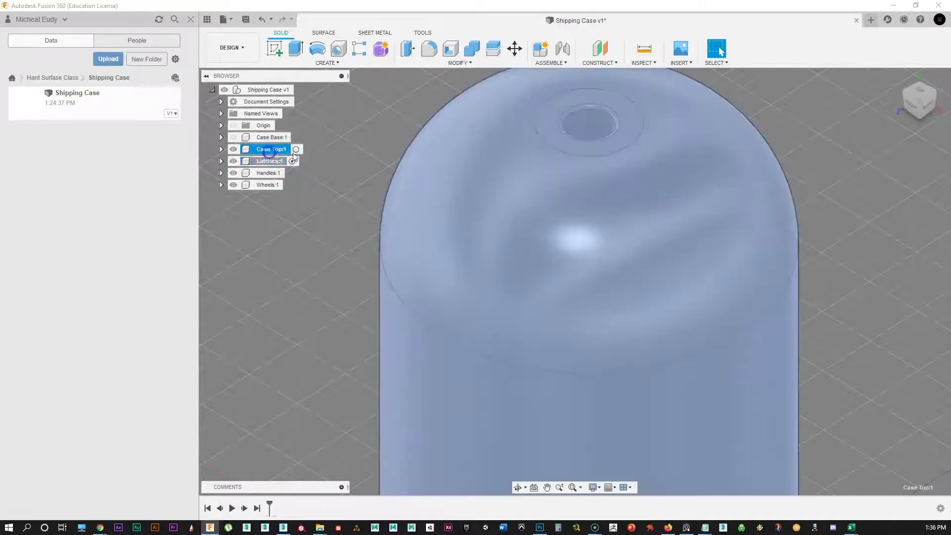
click(296, 149)
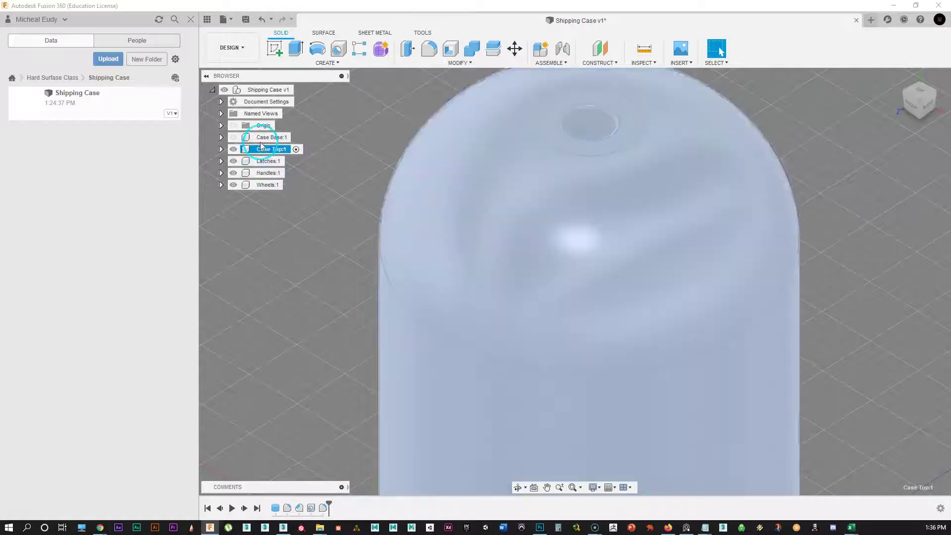
Show and activate the Case Base component, and hide Case Top
click(260, 141)
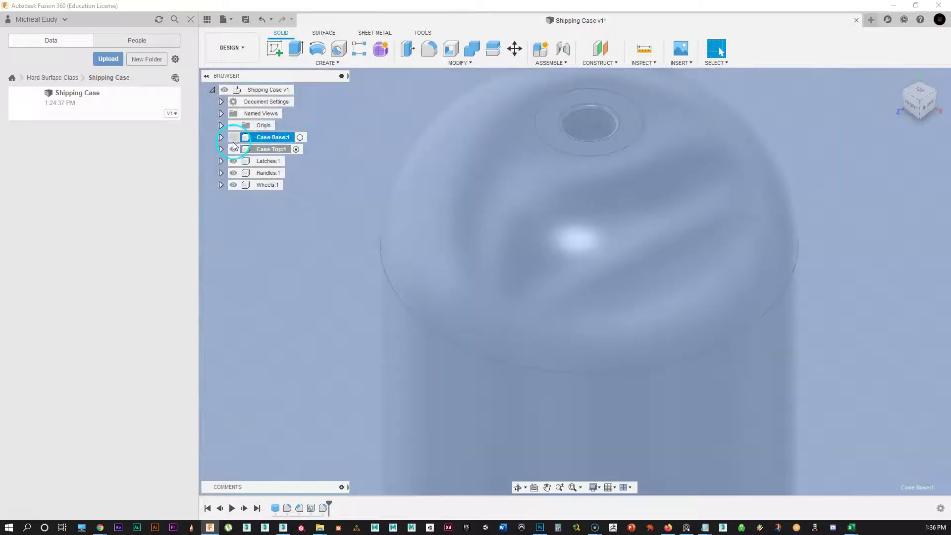
click(233, 139)
click(280, 138)
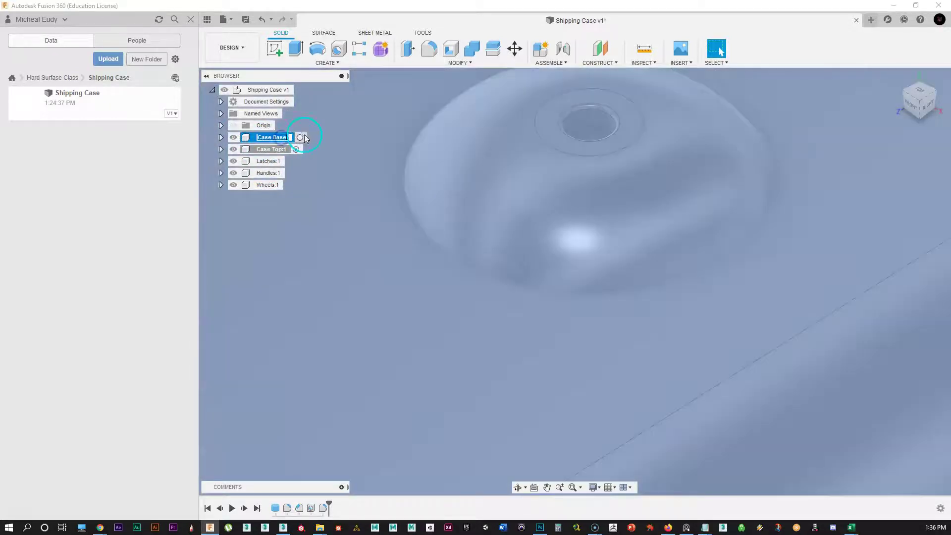
click(301, 137)
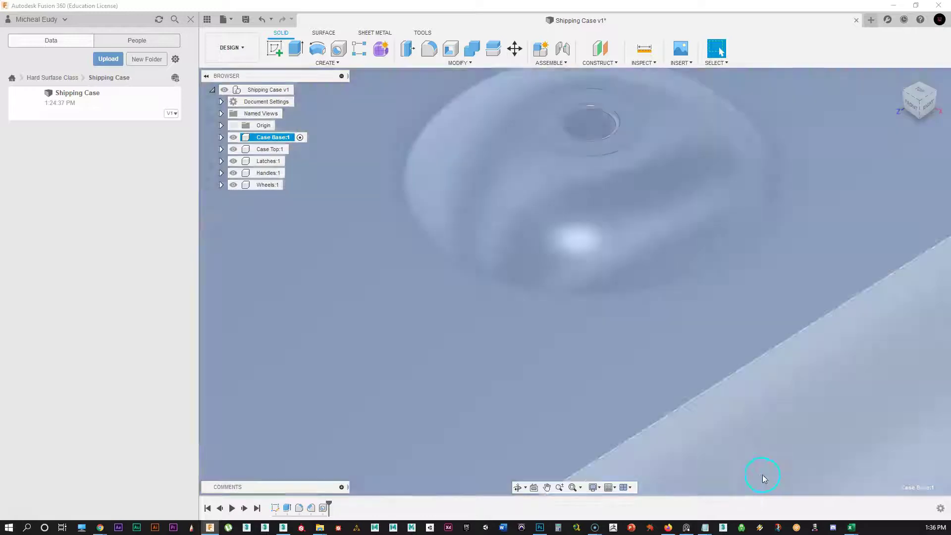
scroll(504, 357, down, 10)
middle_drag(443, 407, 555, 304)
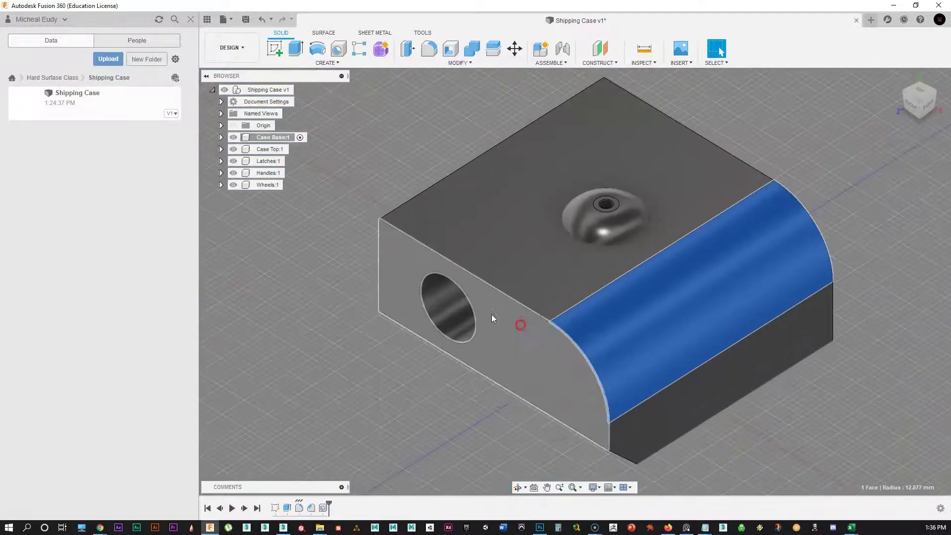
click(233, 149)
click(276, 320)
mouse_move(374, 364)
middle_down()
mouse_move(381, 346)
mouse_move(387, 373)
middle_up()
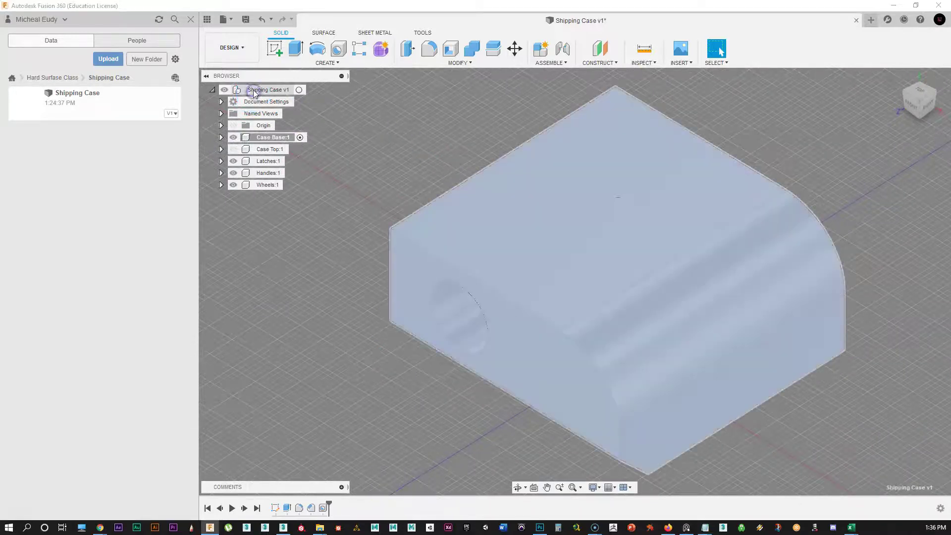
Activate the top-level Shipping Case component and turn on component color coding for the browser and timeline
click(299, 90)
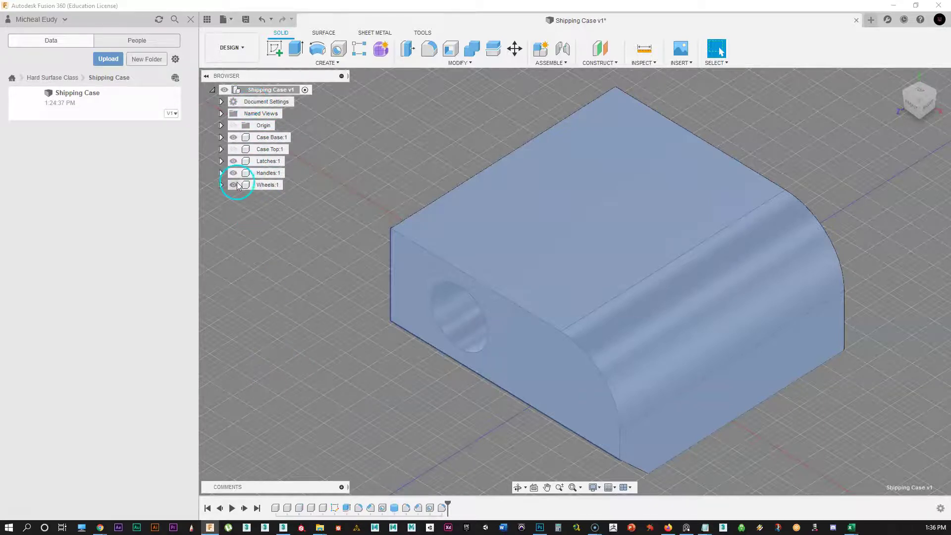
click(941, 509)
click(844, 486)
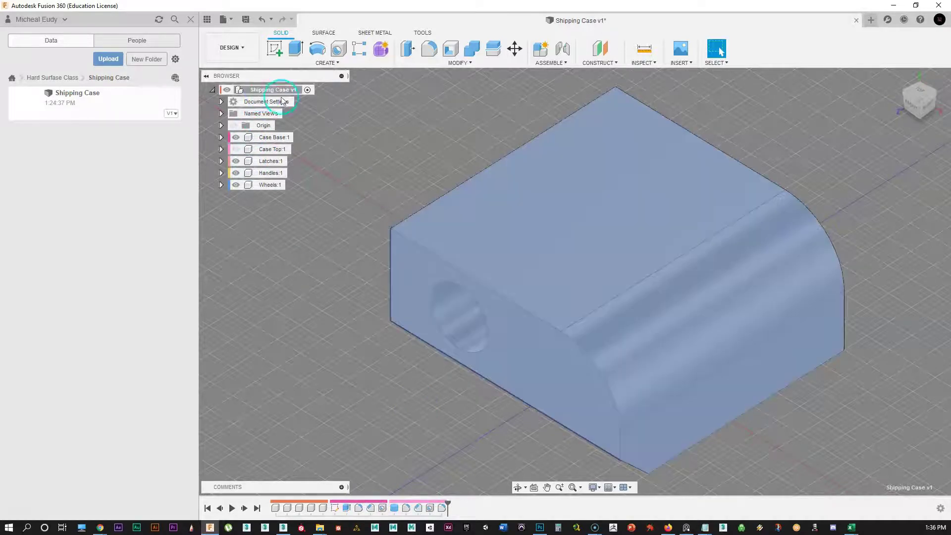
Examine which color-coded timeline features belong to Case Base by highlighting its hole, chamfer and fillet
click(263, 138)
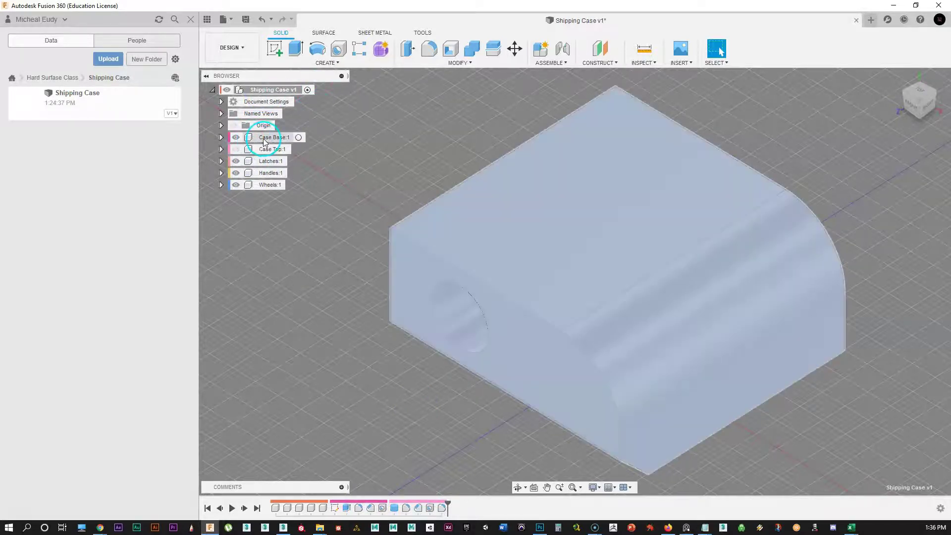
click(382, 509)
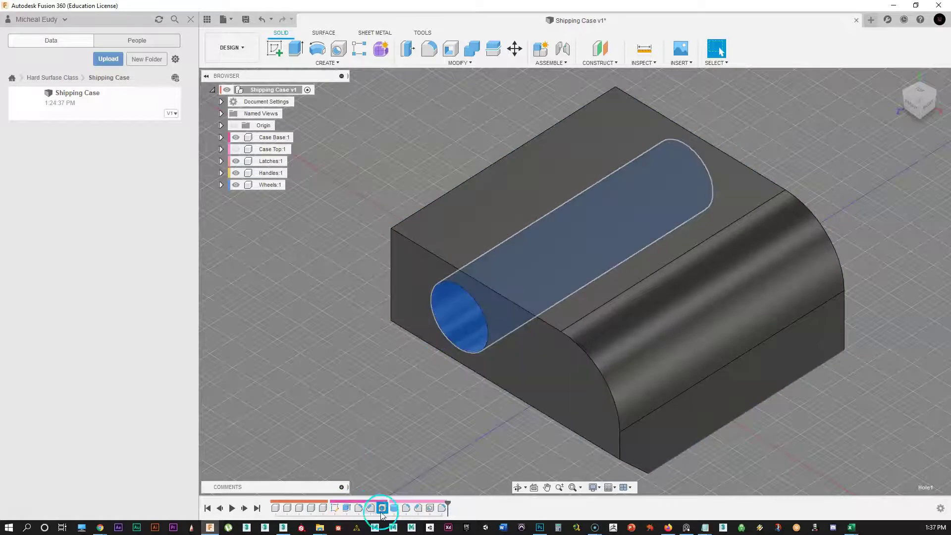
click(369, 508)
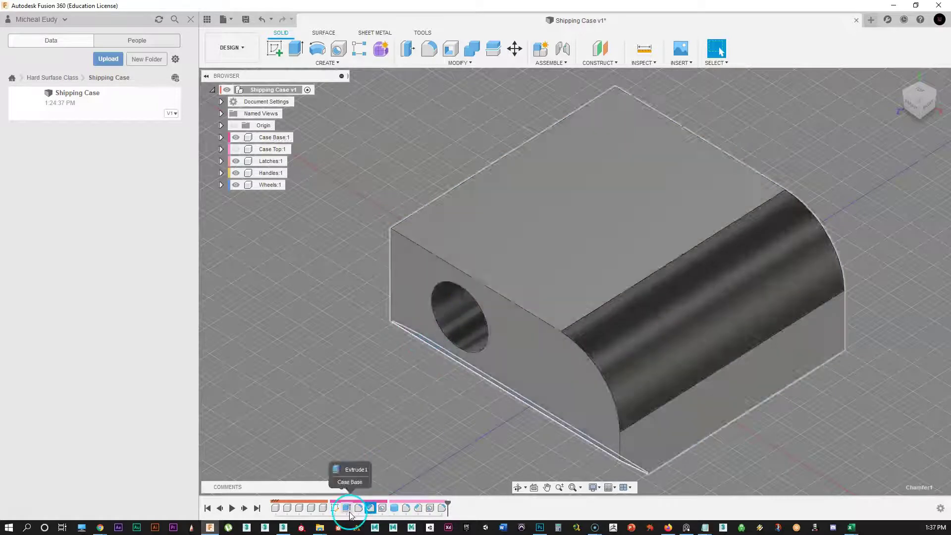
click(358, 508)
click(353, 429)
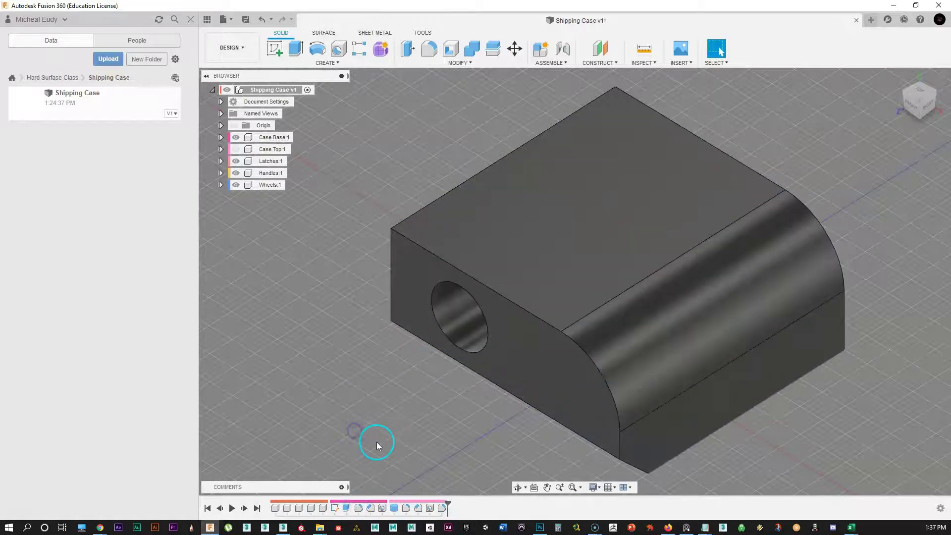
middle_drag(311, 358, 313, 311)
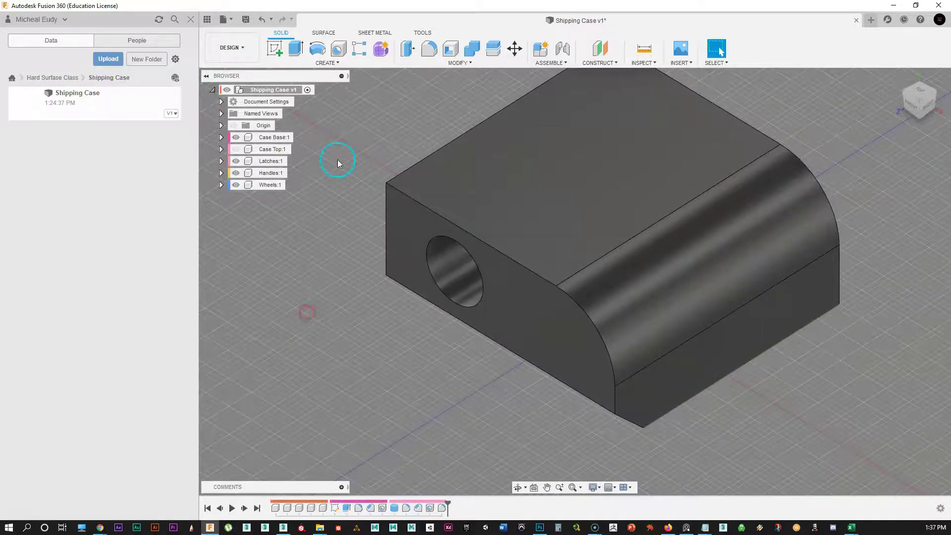
Activate the Case Base component so the timeline is limited to its own features
click(265, 140)
click(298, 138)
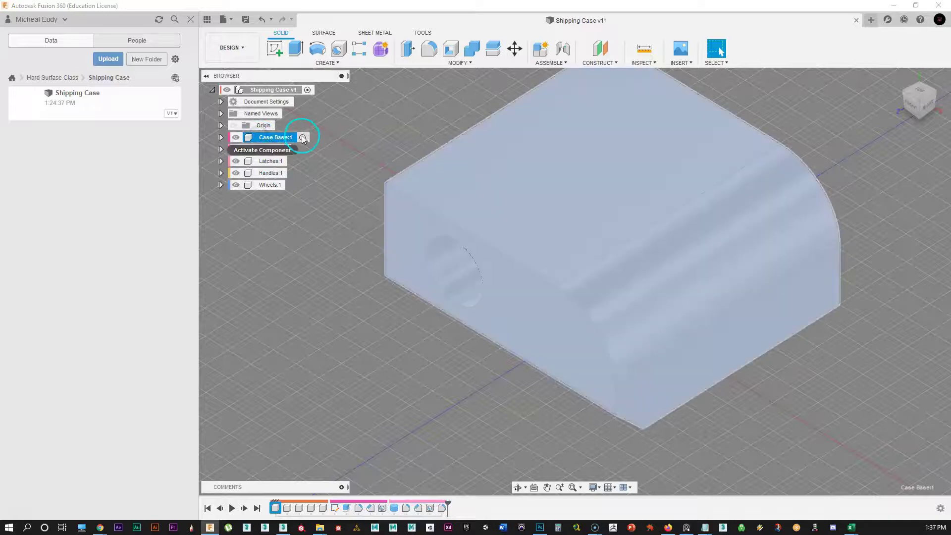
click(302, 138)
click(384, 395)
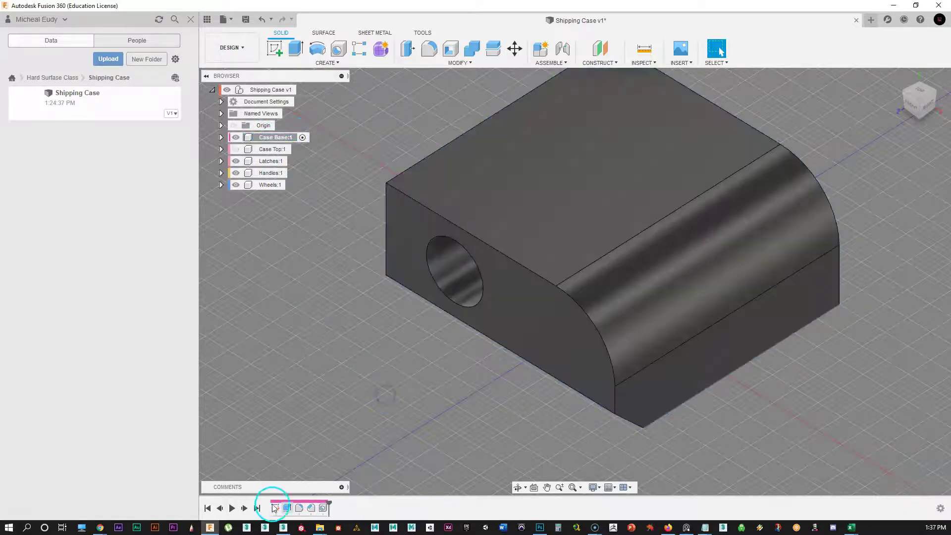
scroll(419, 359, down, 1)
middle_drag(416, 350, 390, 394)
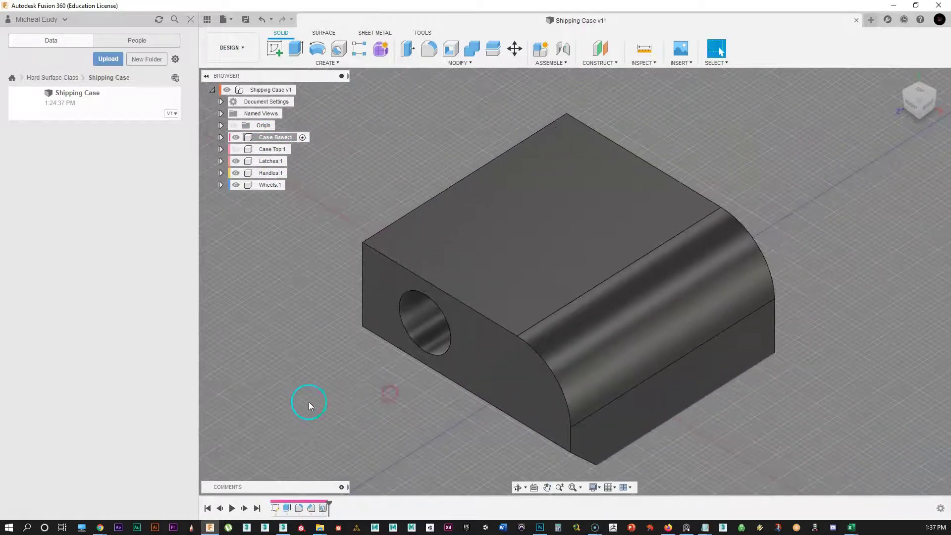
middle_drag(357, 192, 336, 223)
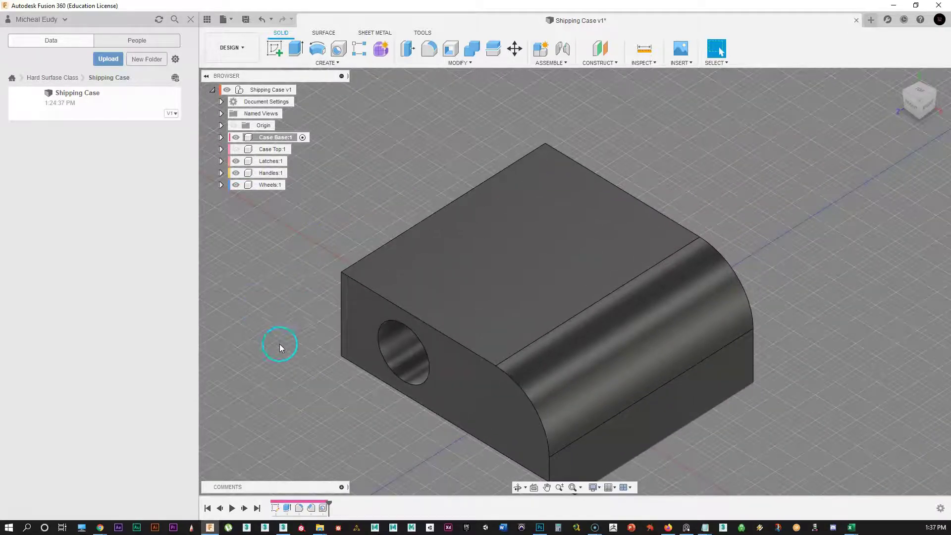
Save a new version of the Shipping Case design with the description "User Saved"
click(246, 22)
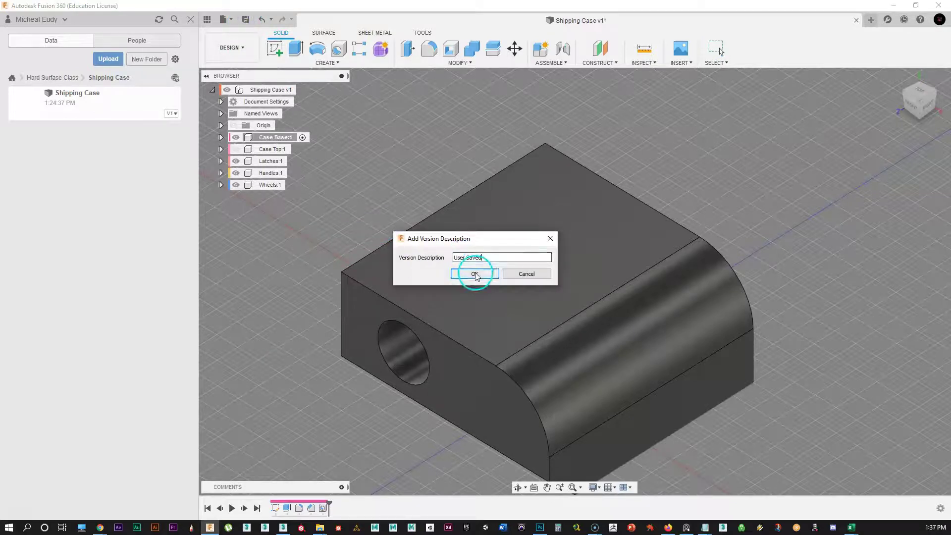
click(474, 274)
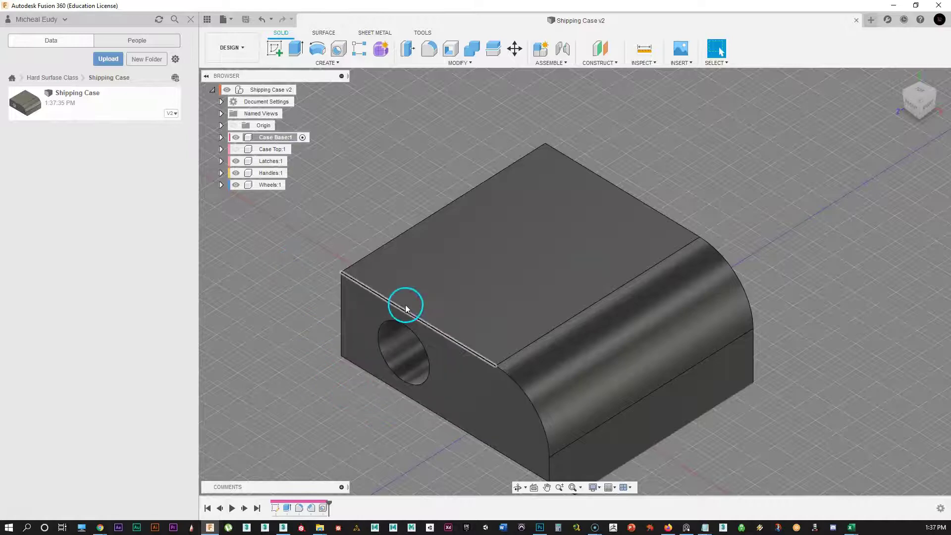
Chamfer the long upper edge of Case Base opposite its rounded side with an equal distance of 5.231 mm
click(376, 296)
click(381, 250)
right_click(379, 247)
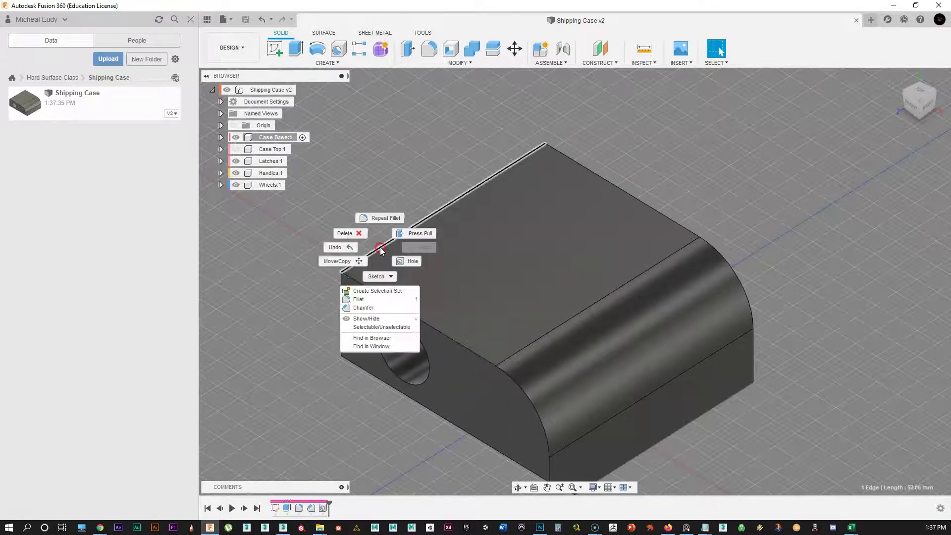
click(363, 307)
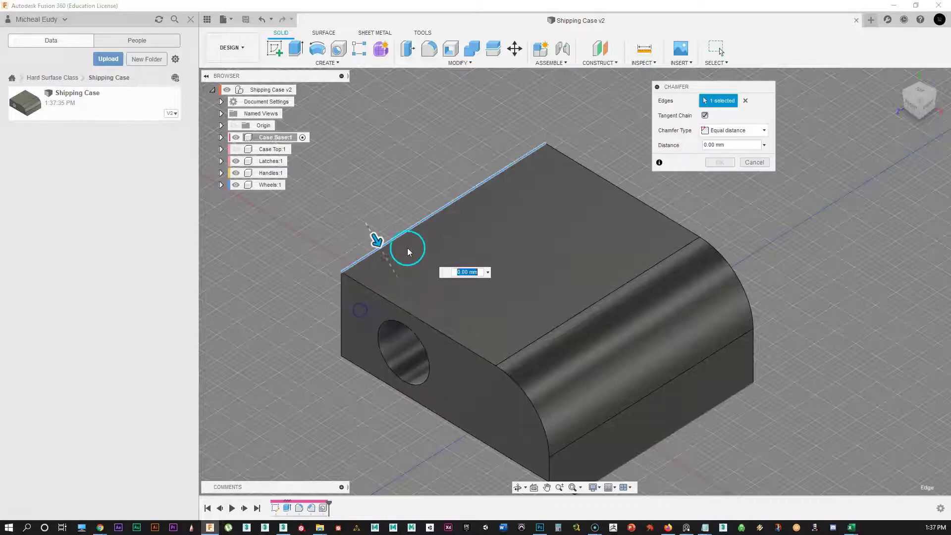
drag(379, 243, 388, 260)
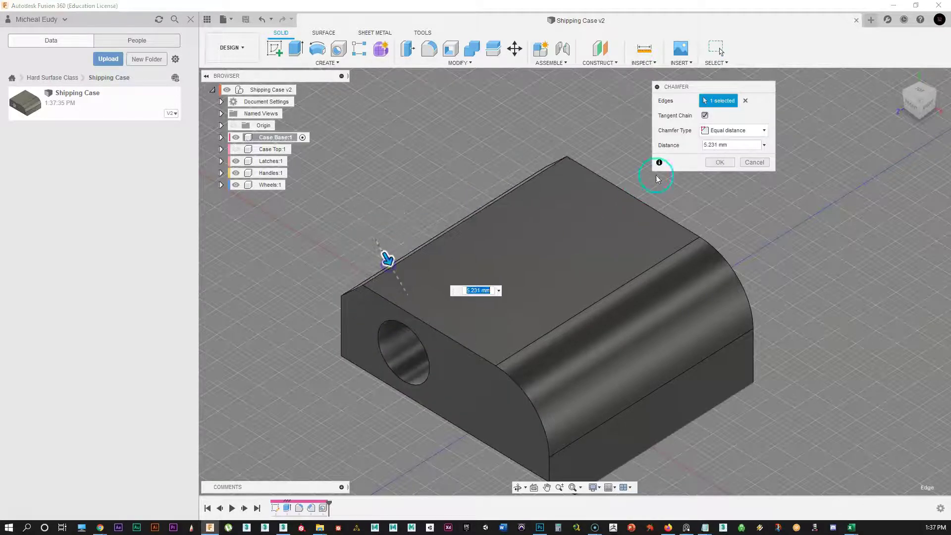
click(718, 161)
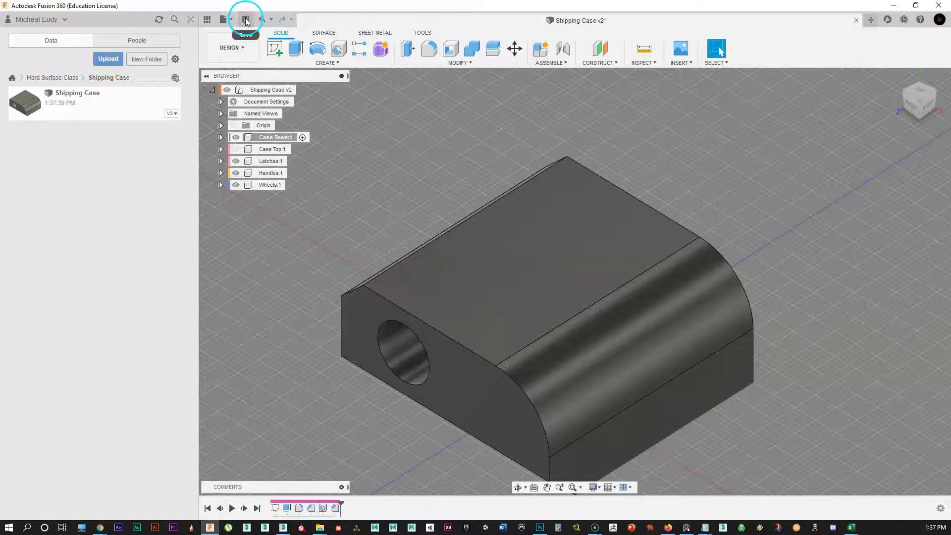
Save the design as a separate file named "Shipping Case_02" in the Hard Surface Class > Shipping Case folder
click(246, 20)
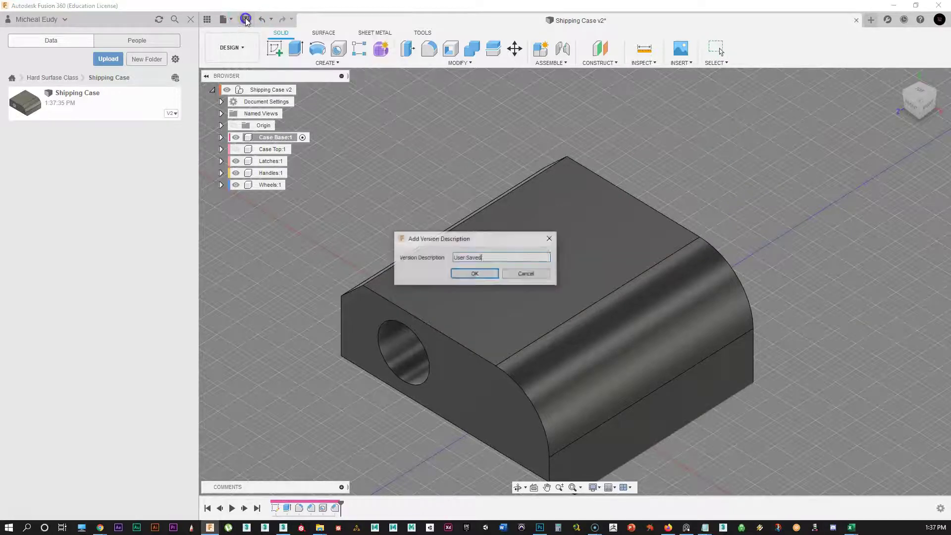
click(524, 276)
click(244, 8)
click(229, 20)
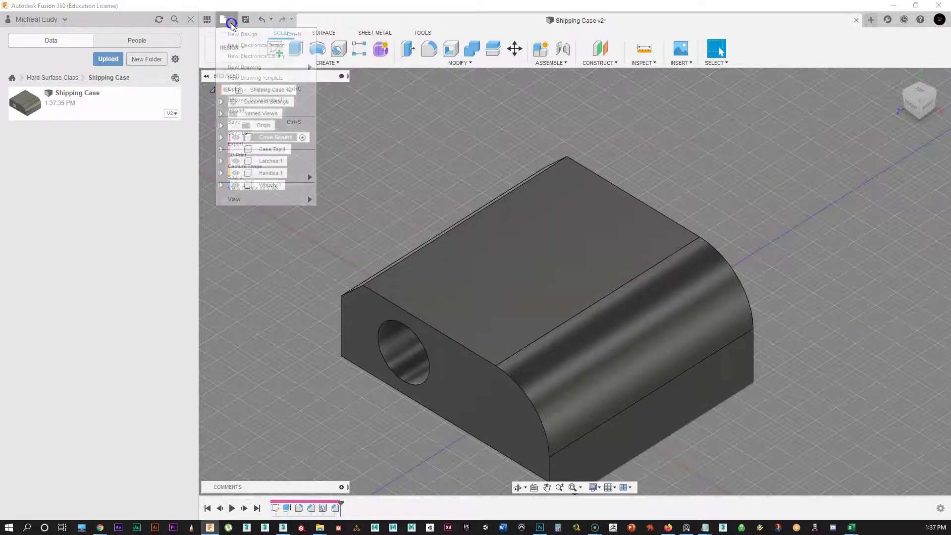
click(245, 132)
click(355, 93)
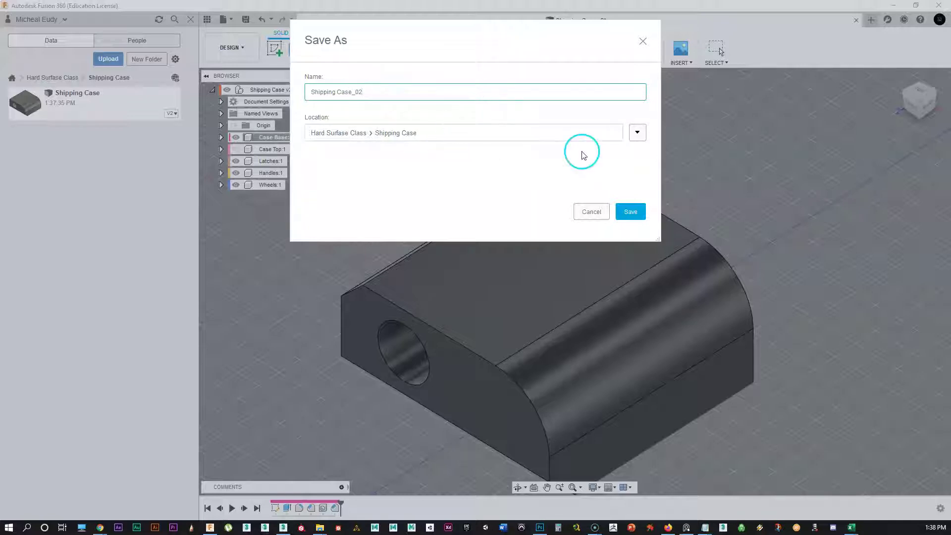
click(631, 211)
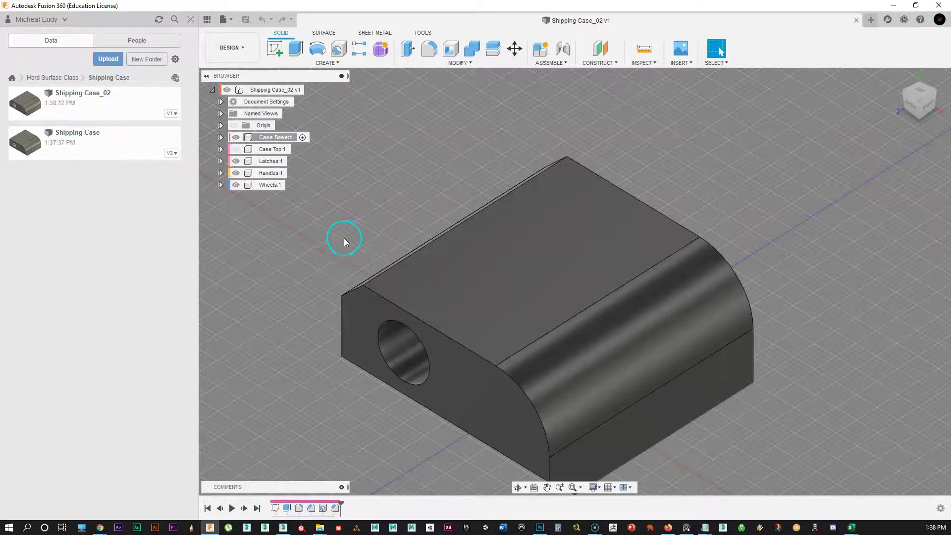
middle_drag(345, 242, 372, 201)
mouse_move(300, 270)
middle_down()
mouse_move(307, 265)
mouse_move(293, 276)
middle_up()
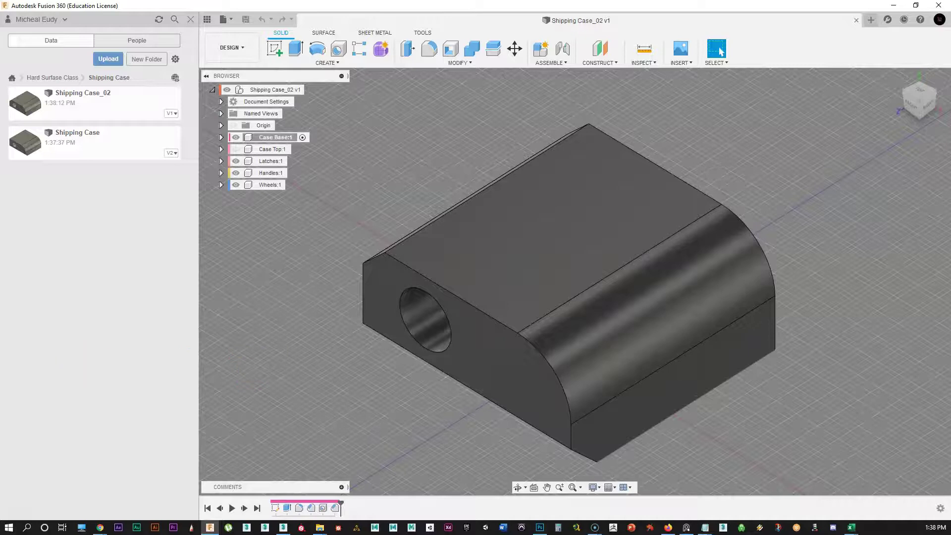
shift+middle_drag(425, 422, 471, 384)
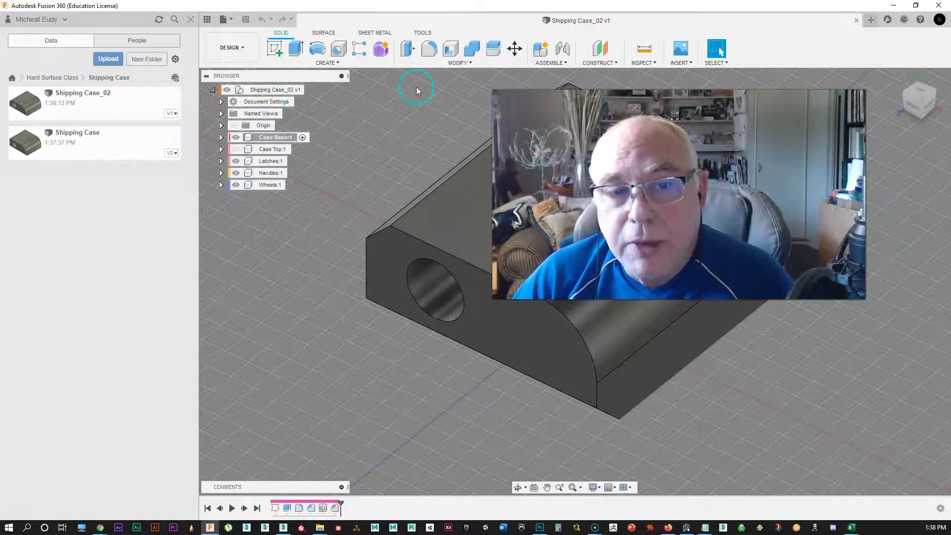
middle_drag(319, 356, 372, 359)
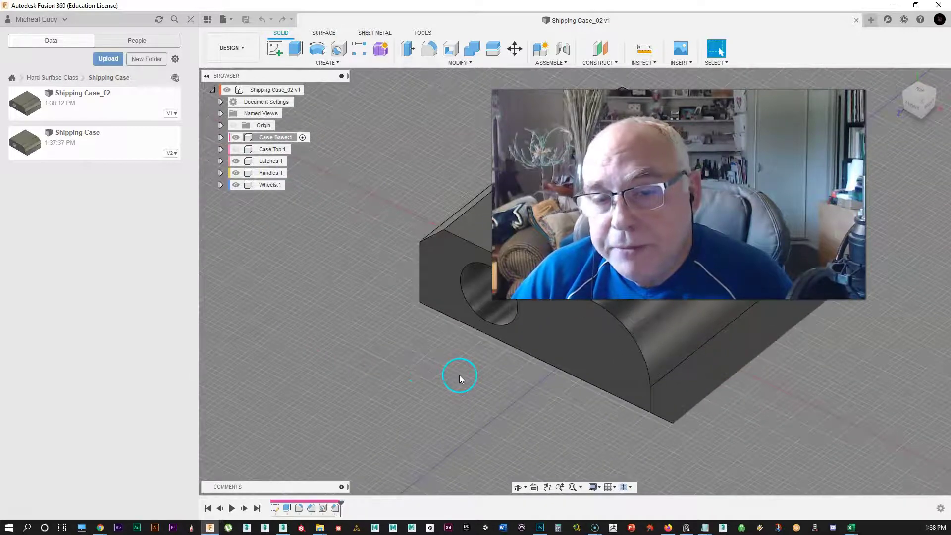
shift+middle_drag(482, 402, 460, 385)
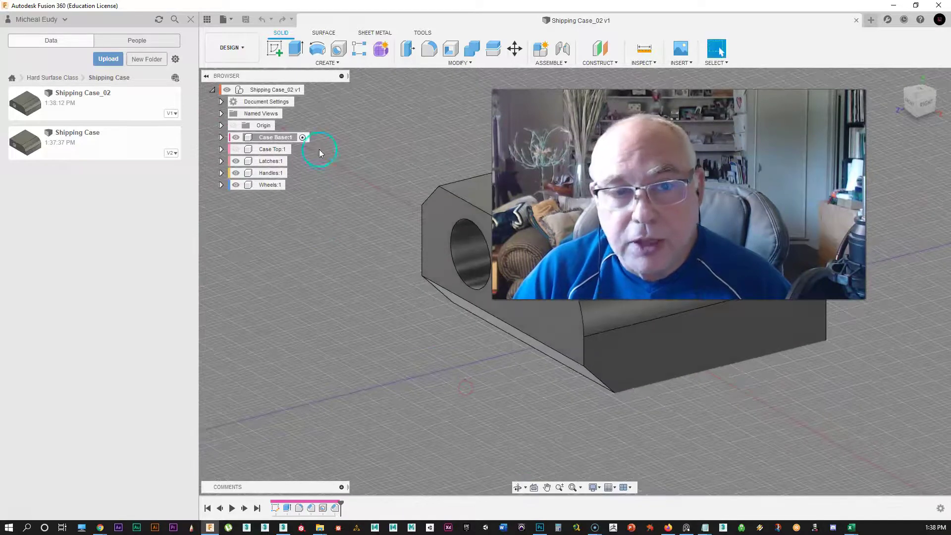
Expand the bodies of Case Base and Case Top in the browser and highlight the Base body in the model
click(221, 138)
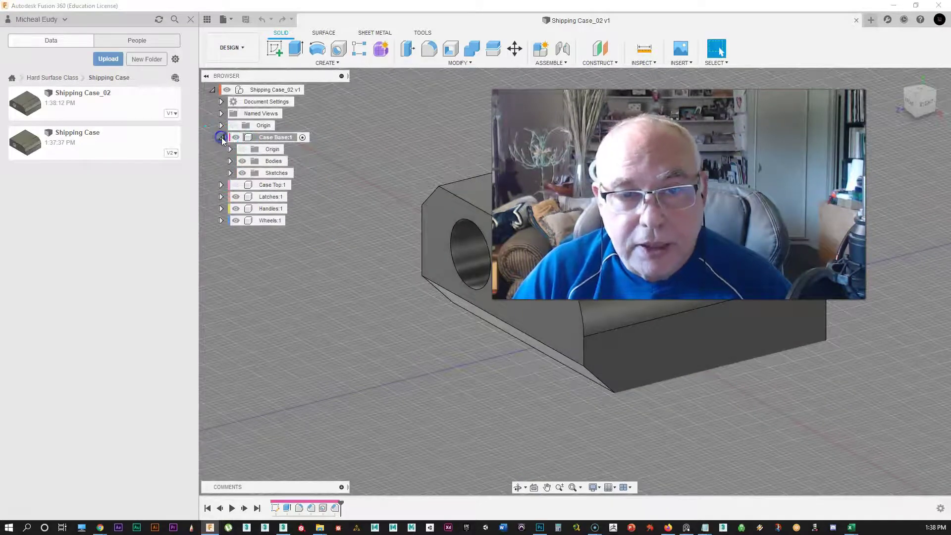
click(229, 161)
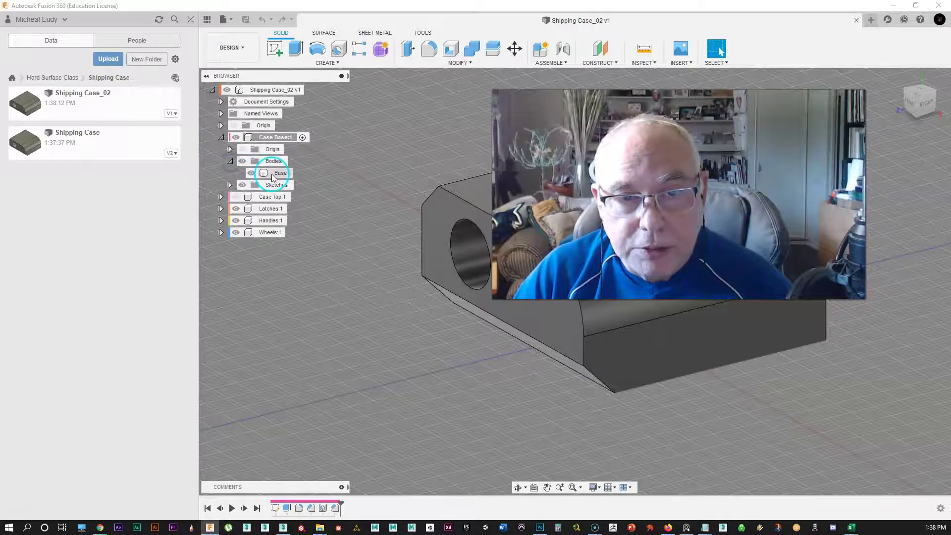
click(280, 173)
click(279, 173)
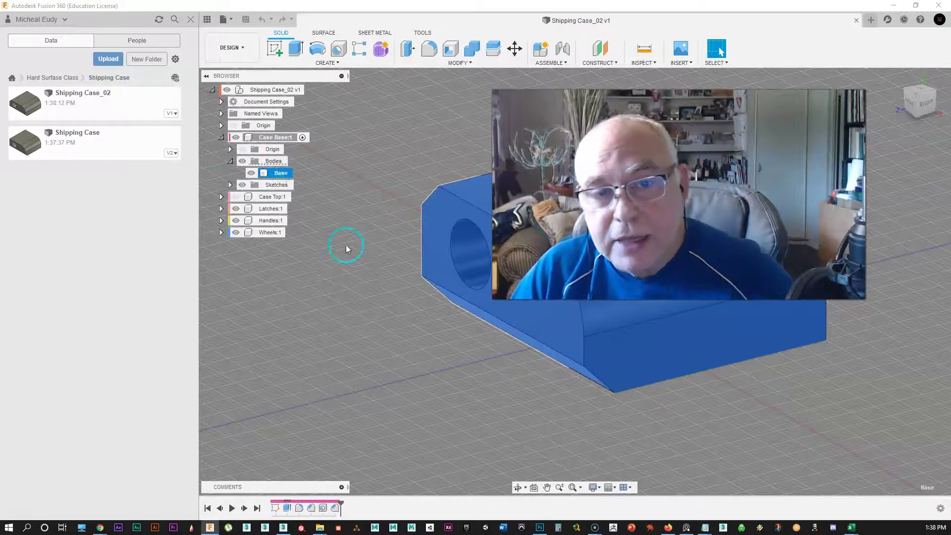
click(221, 199)
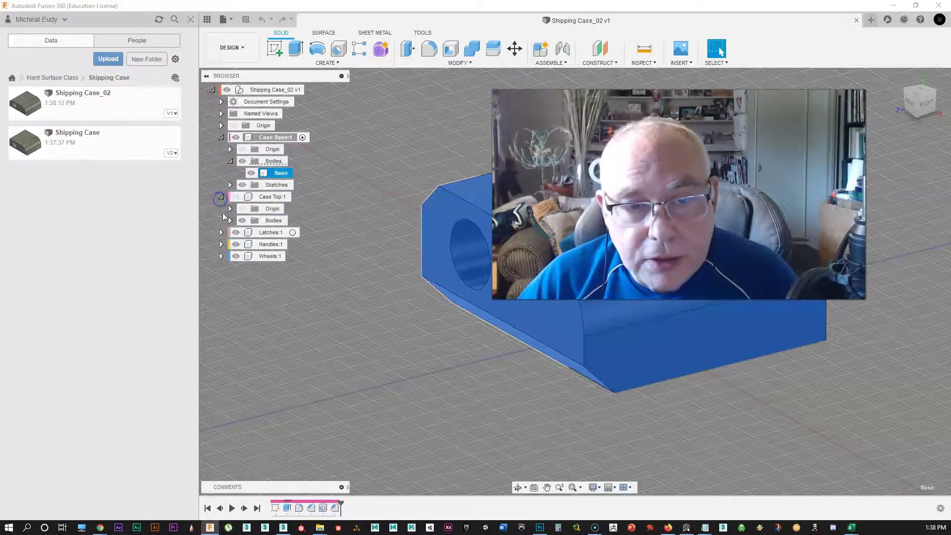
click(230, 221)
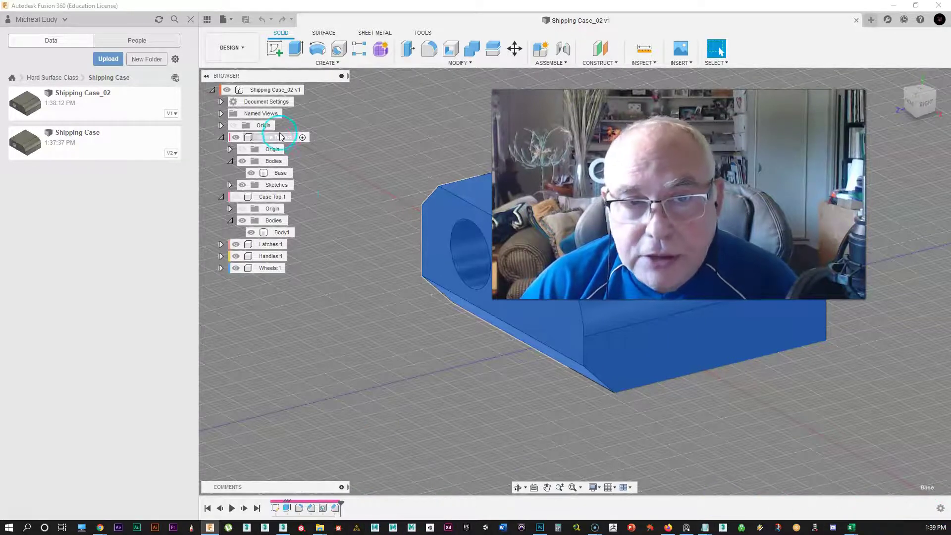
Activate the top-level Shipping Case_02 component and collapse the Case Base and Case Top entries in the browser
click(310, 90)
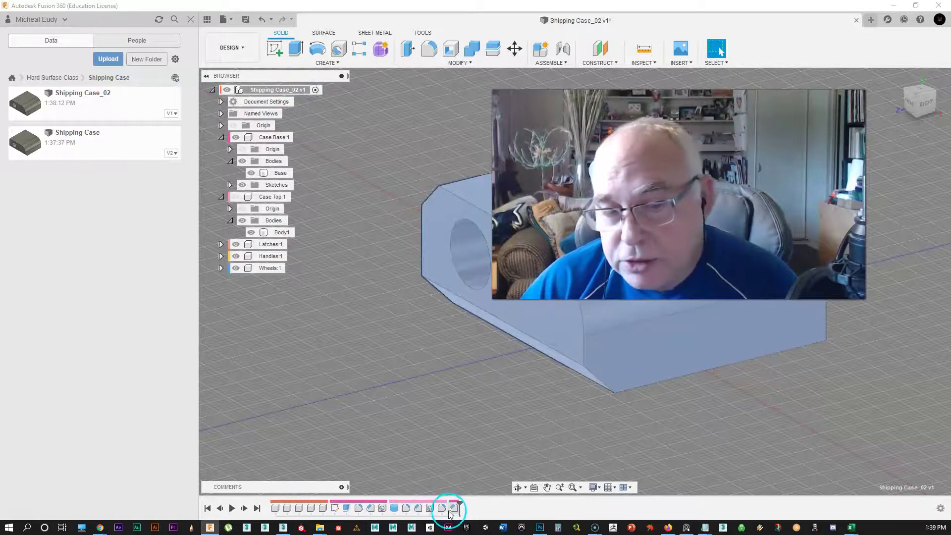
click(425, 200)
click(615, 434)
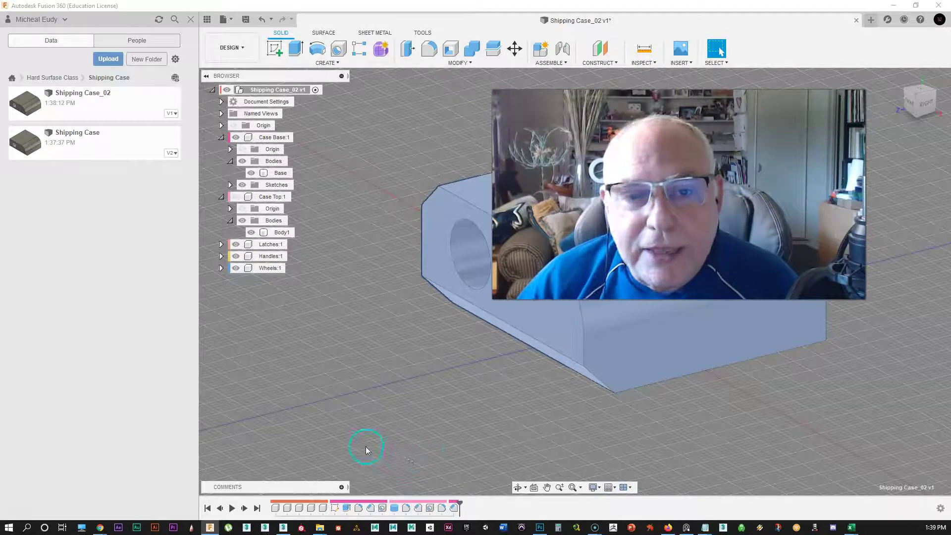
click(391, 379)
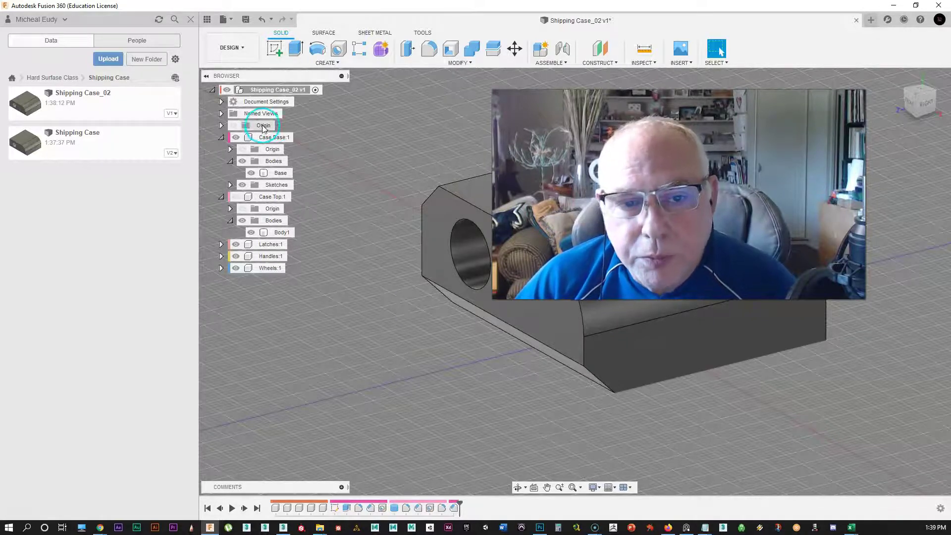
click(221, 138)
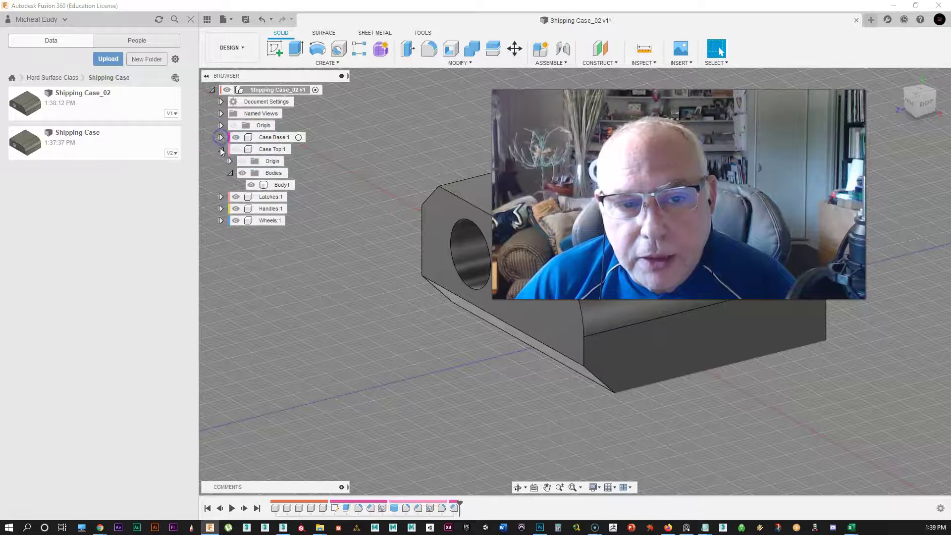
click(222, 150)
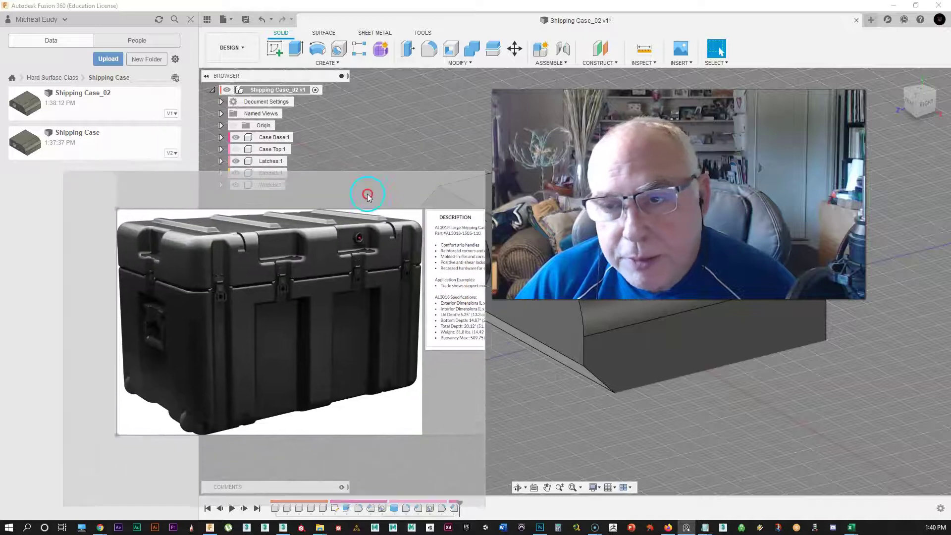
Add the recessed handle drawing to the reference image board over the shipping case photo and examine its dimensions
click(680, 49)
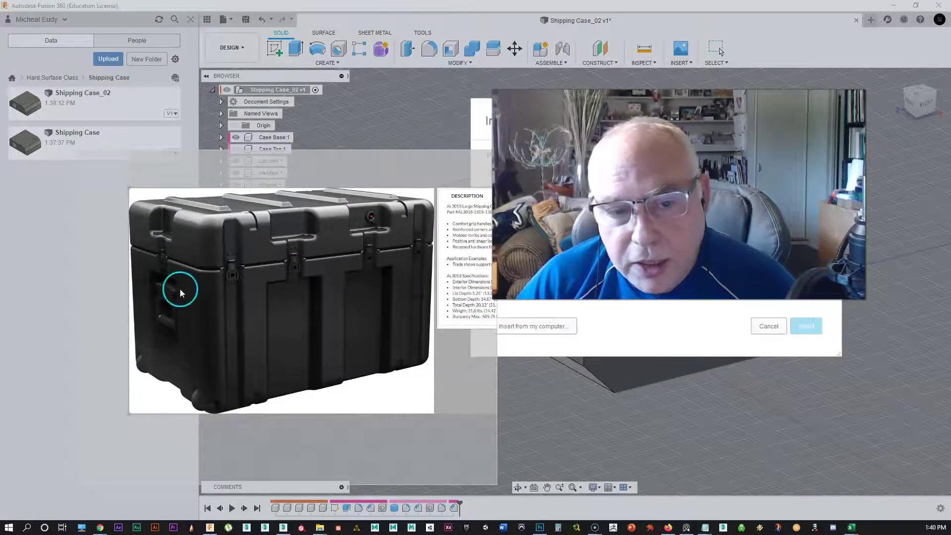
click(769, 325)
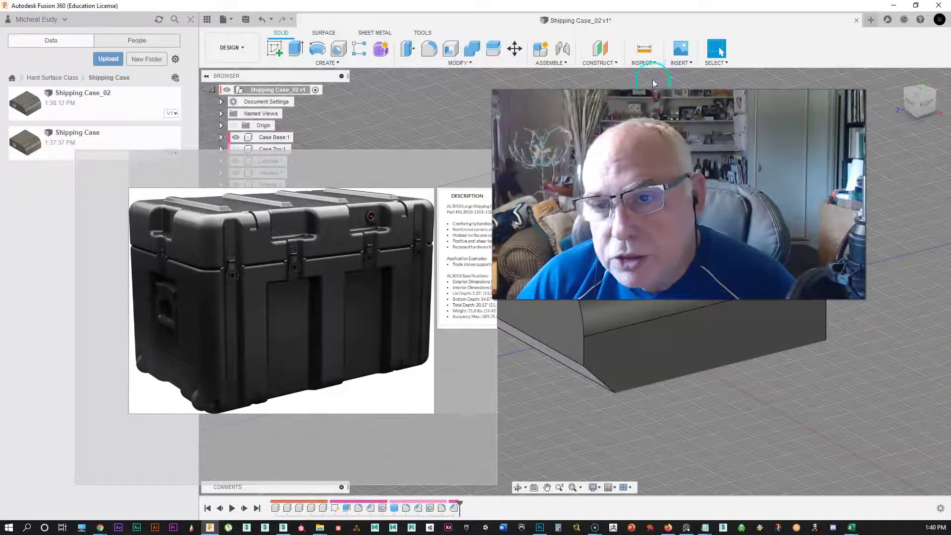
click(126, 214)
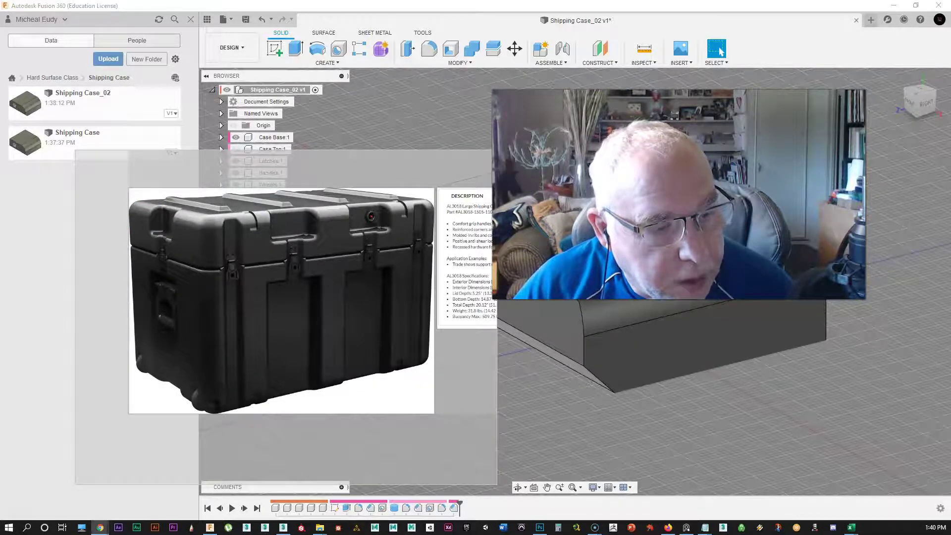
mouse_move(347, 321)
mouse_down()
mouse_move(614, 311)
mouse_move(336, 321)
mouse_move(332, 309)
mouse_up()
scroll(332, 309, up, 5)
middle_drag(390, 314, 262, 299)
scroll(312, 309, up, 2)
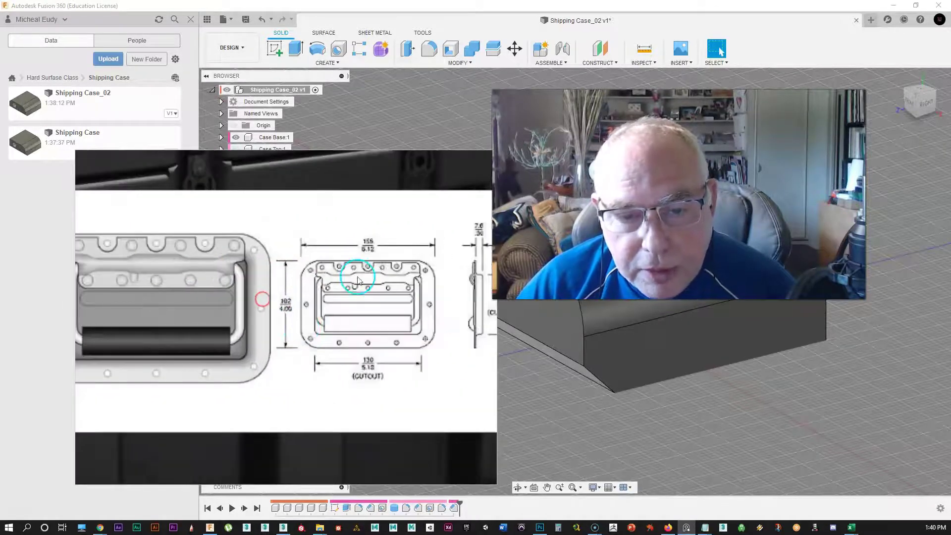
scroll(356, 311, down, 2)
scroll(414, 349, down, 1)
middle_drag(414, 348, 373, 284)
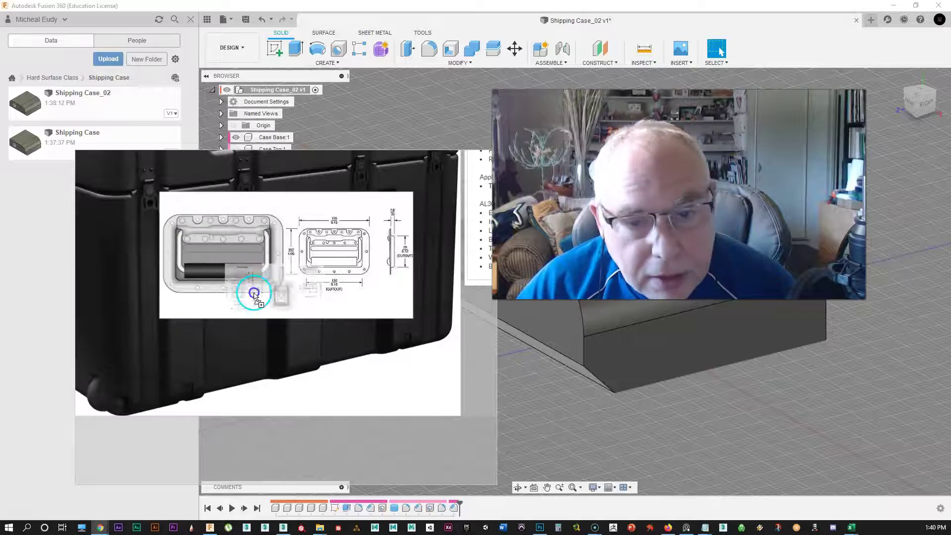
Add the latch drawing with its hook length and cutout dimensions to the reference image board and examine it
key(ctrl+v)
scroll(302, 331, up, 2)
scroll(328, 300, down, 1)
middle_drag(329, 308, 340, 316)
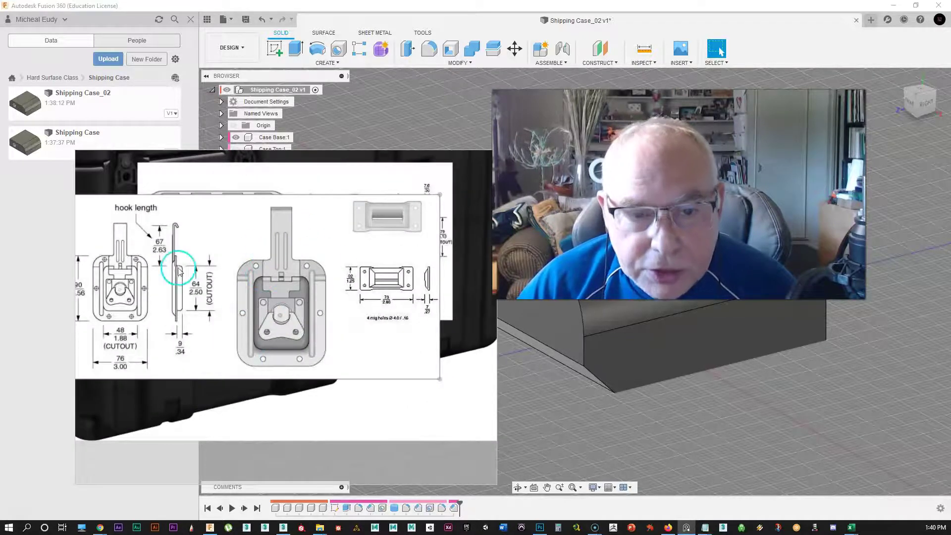
scroll(352, 330, down, 1)
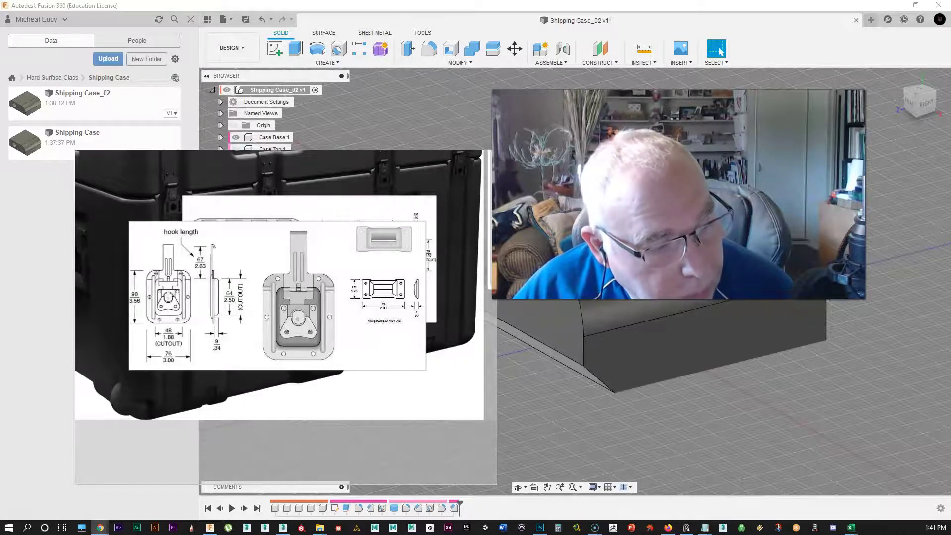
Add the dimensioned case drawing with its side view to the reference image board beside the case photo
drag(271, 356, 313, 301)
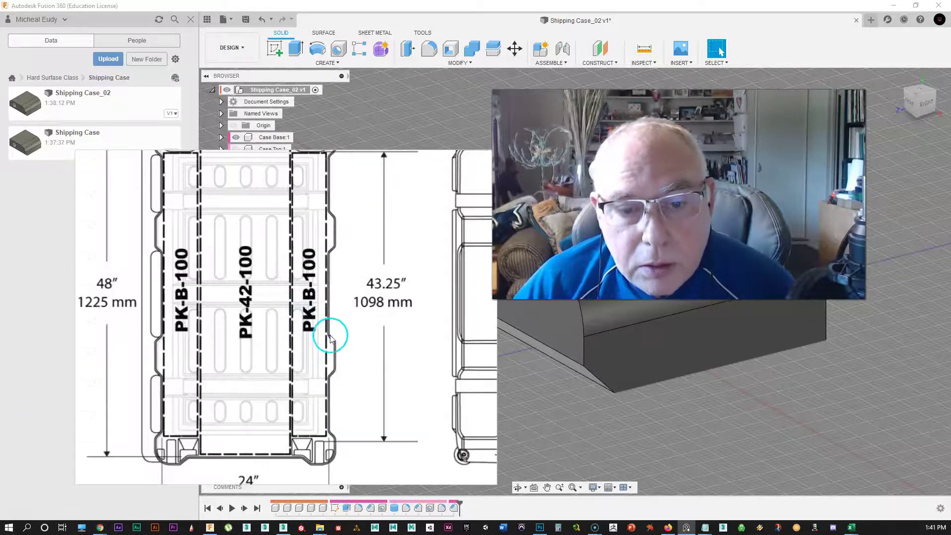
scroll(313, 322, down, 3)
scroll(378, 327, down, 3)
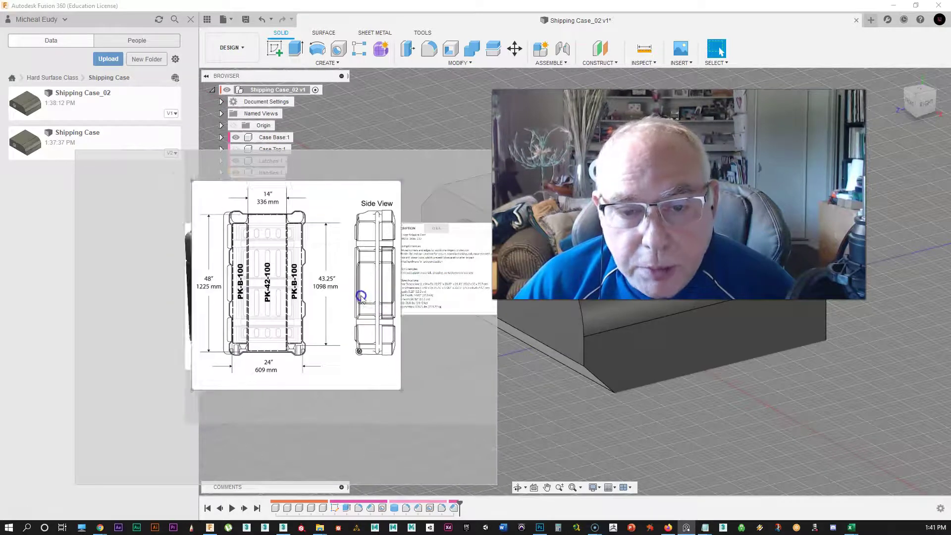
scroll(342, 297, up, 5)
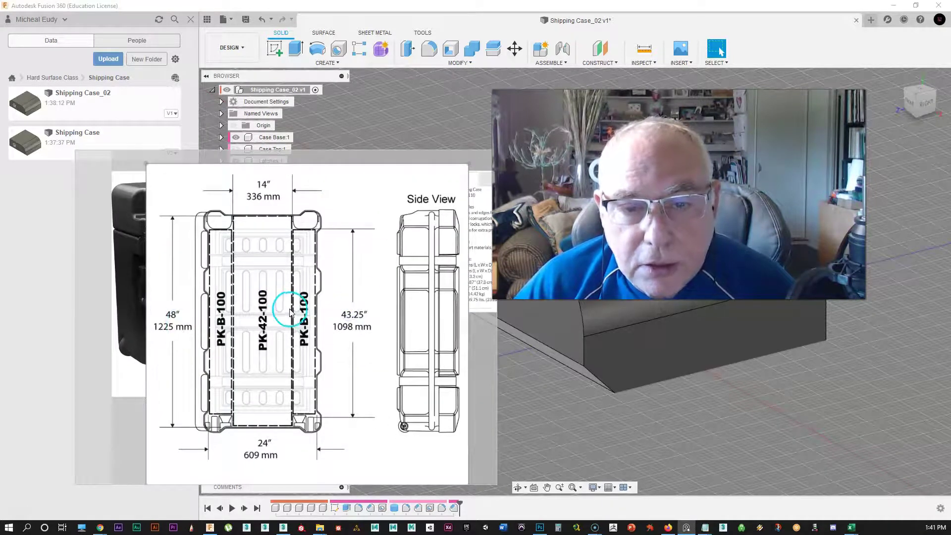
click(680, 48)
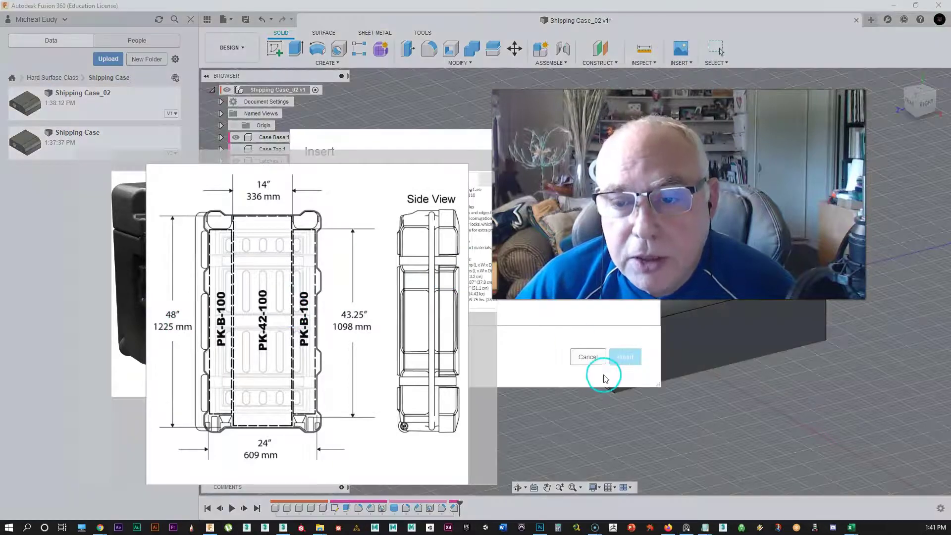
click(588, 356)
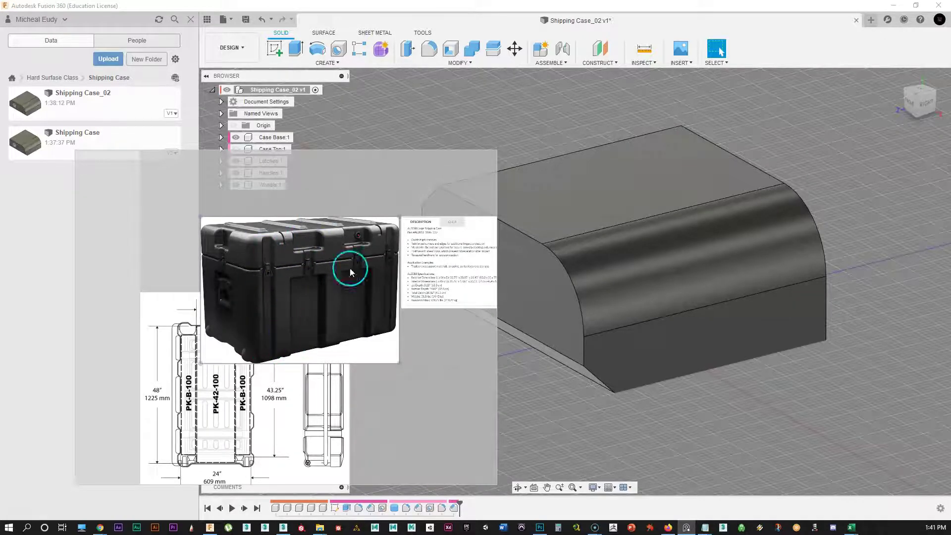
Examine the AL3018 description and specifications next to the case photo on the reference image board
scroll(370, 322, up, 3)
middle_drag(456, 317, 386, 321)
scroll(385, 323, down, 4)
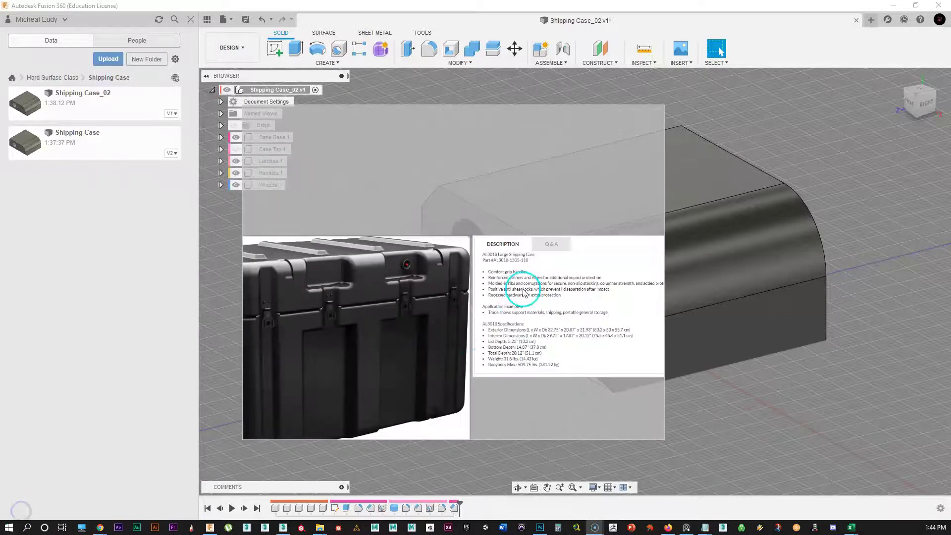
Examine the AL3018 exterior and interior dimensions in the specifications on the reference image board
scroll(524, 294, up, 5)
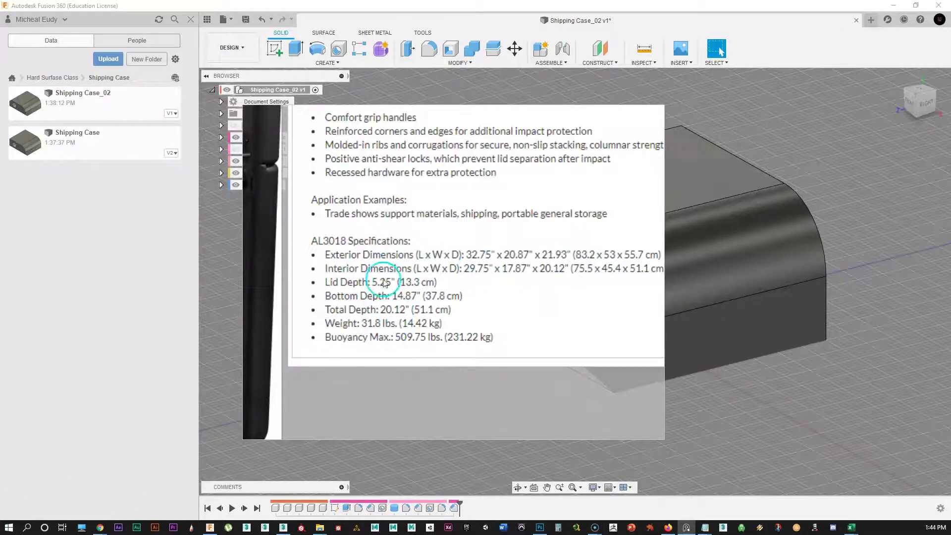
scroll(439, 317, down, 3)
scroll(449, 296, down, 2)
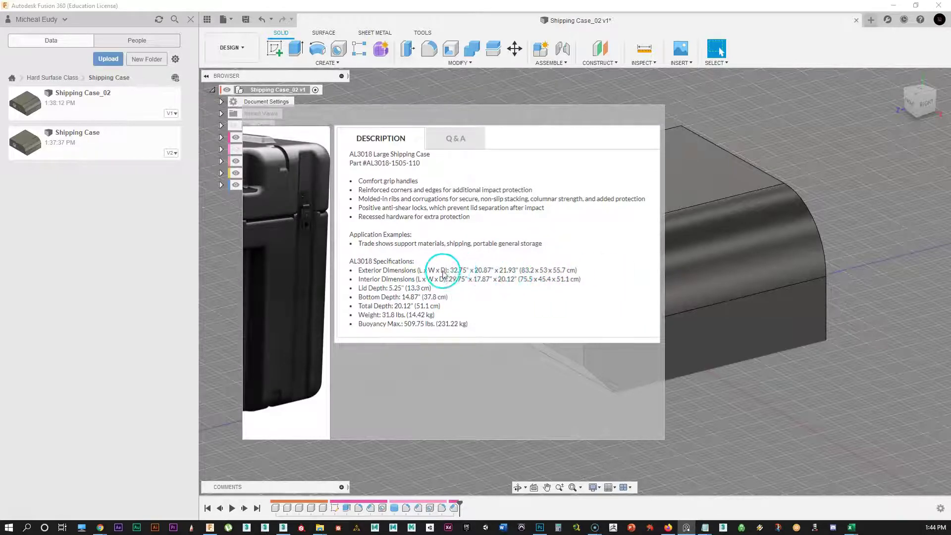
click(510, 288)
right_drag(510, 289, 514, 280)
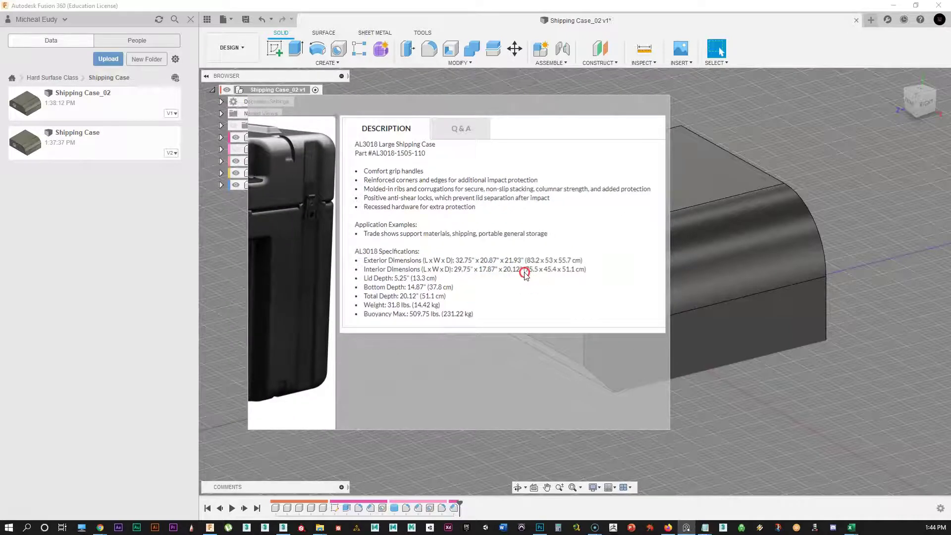
mouse_move(552, 241)
right_down()
mouse_move(536, 260)
mouse_move(558, 251)
right_up()
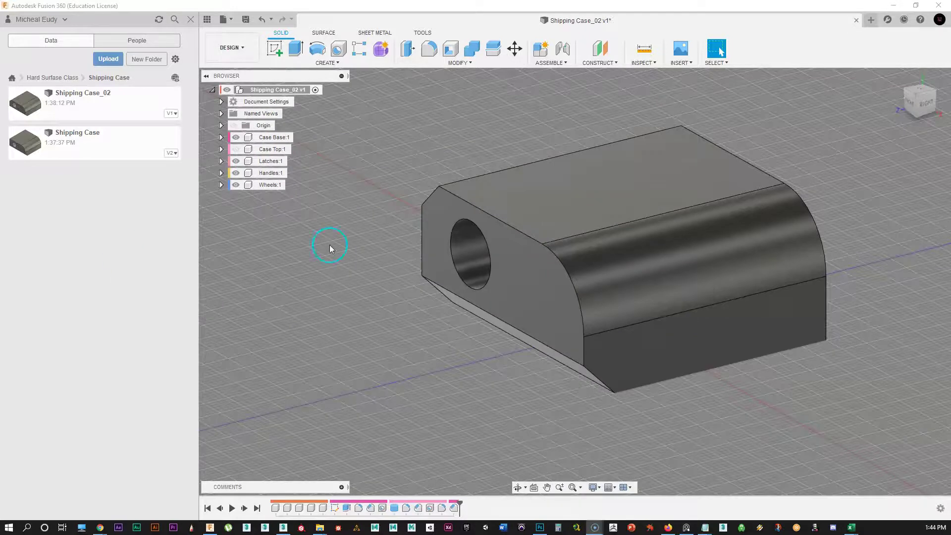
Hide the Base body in the Case Base component and show its Sketch1
click(221, 138)
click(251, 173)
click(230, 185)
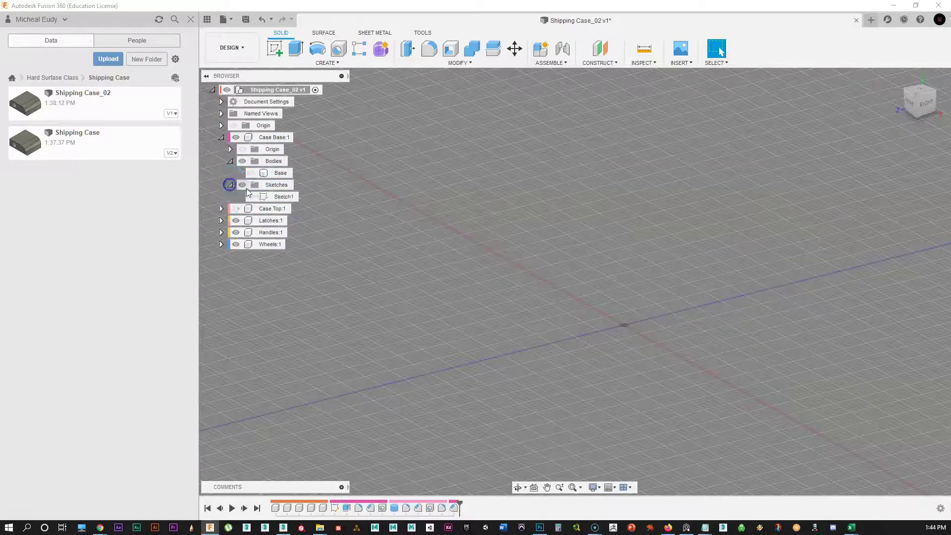
click(251, 196)
click(282, 196)
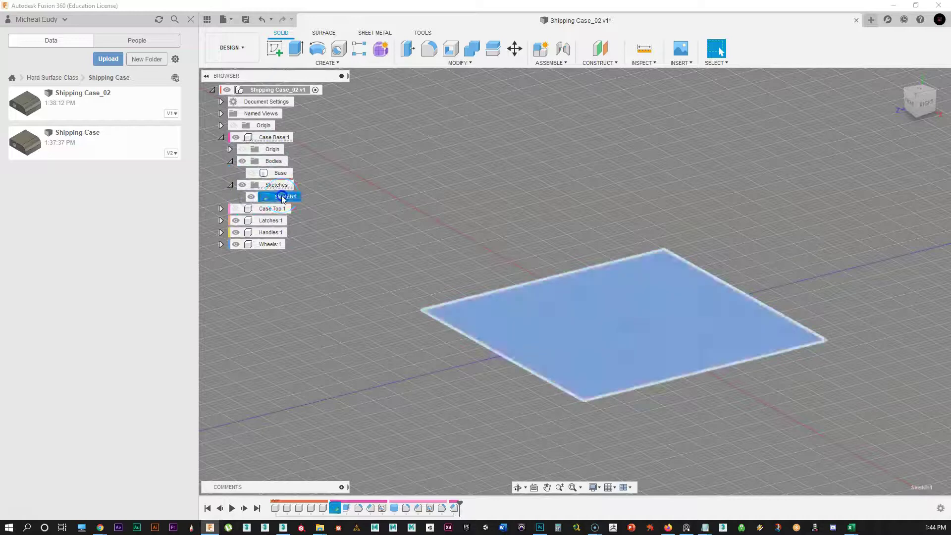
middle_click(476, 409)
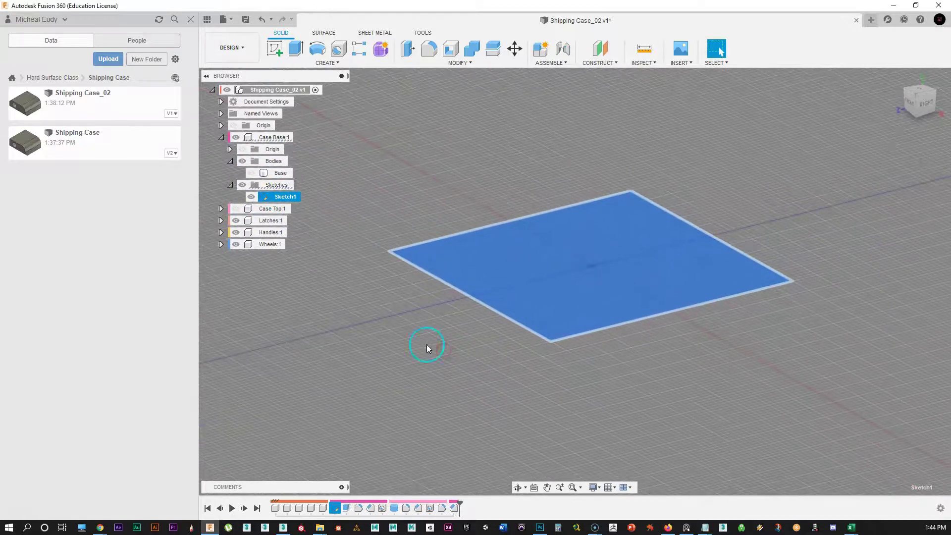
Open Sketch1 of the Case Base component for editing
click(287, 245)
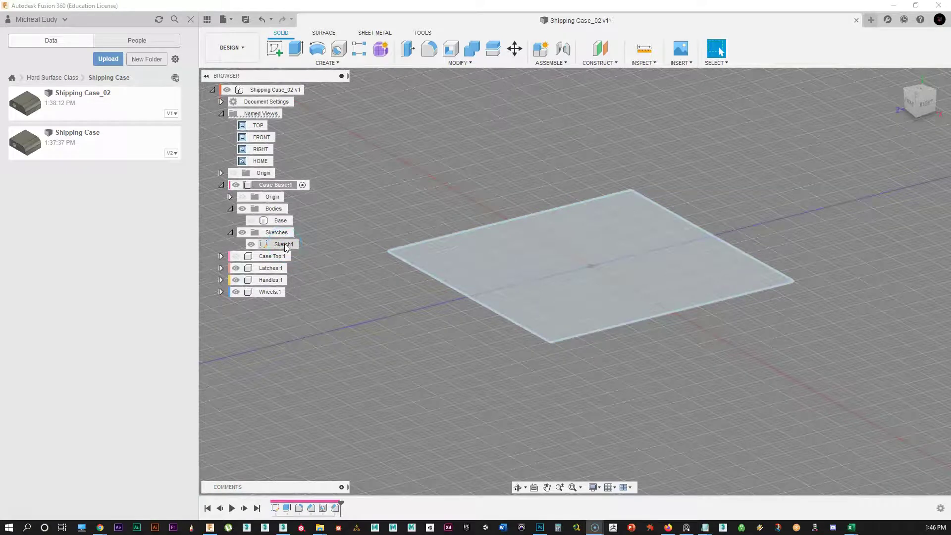
right_click(284, 244)
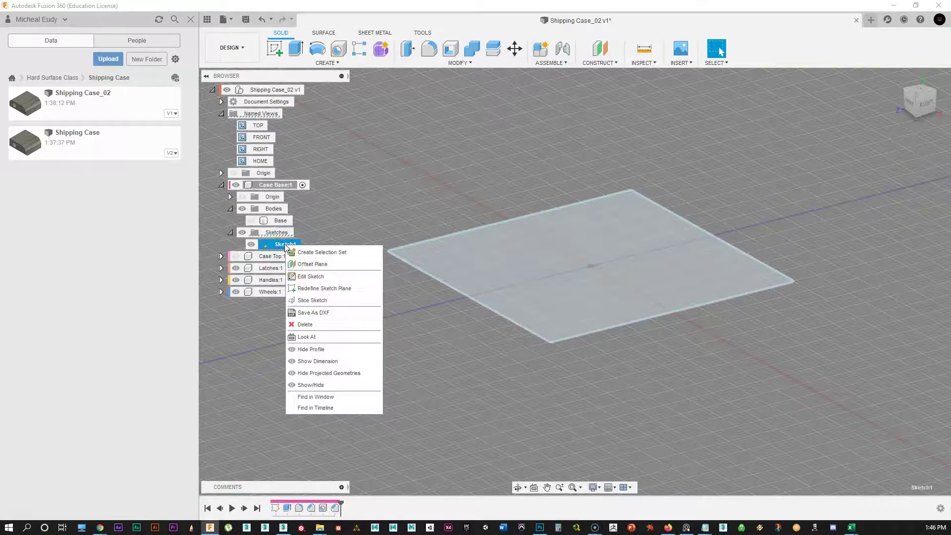
click(322, 278)
mouse_move(329, 305)
middle_down()
mouse_move(431, 340)
mouse_move(412, 349)
middle_up()
middle_drag(401, 220, 380, 301)
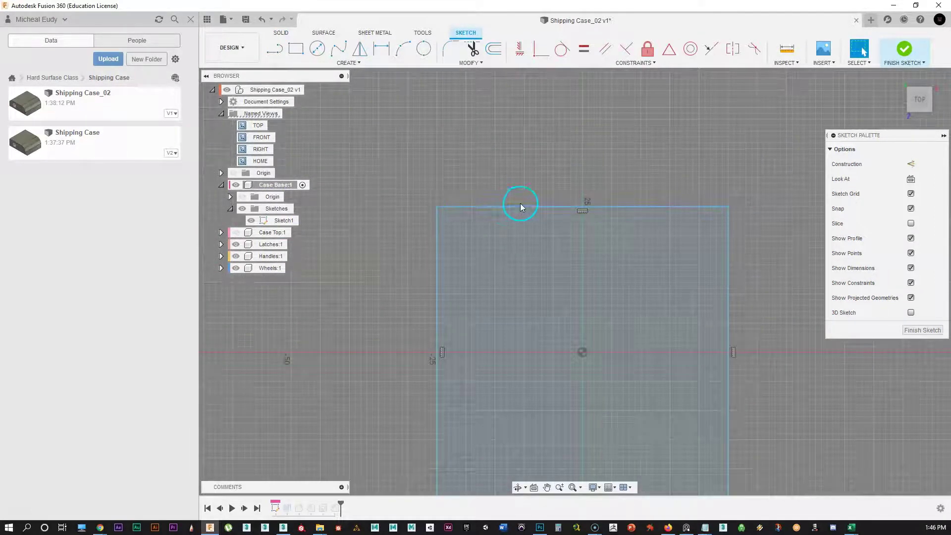
Dimension the upper edge of the case base rectangle at 83.2 mm, taking the exterior length from the reference board
click(349, 63)
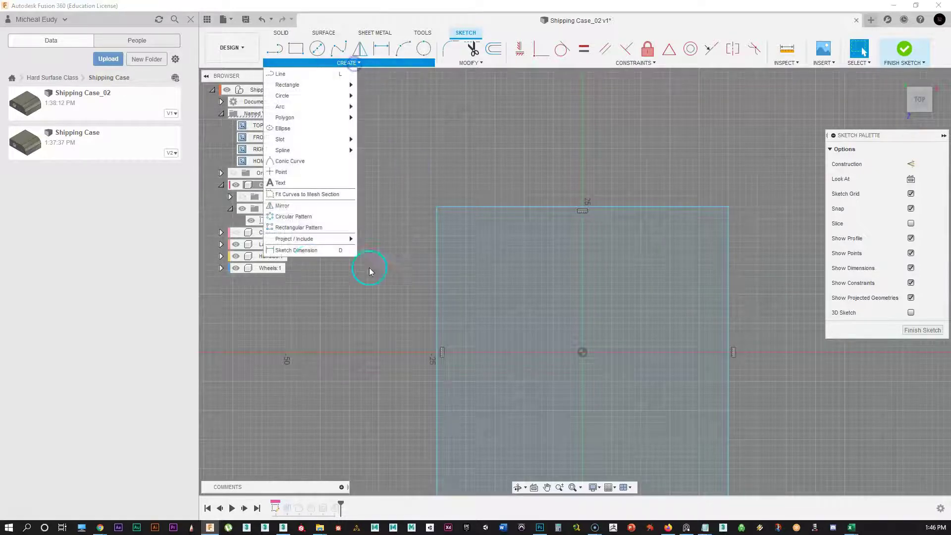
click(299, 250)
click(521, 208)
click(545, 131)
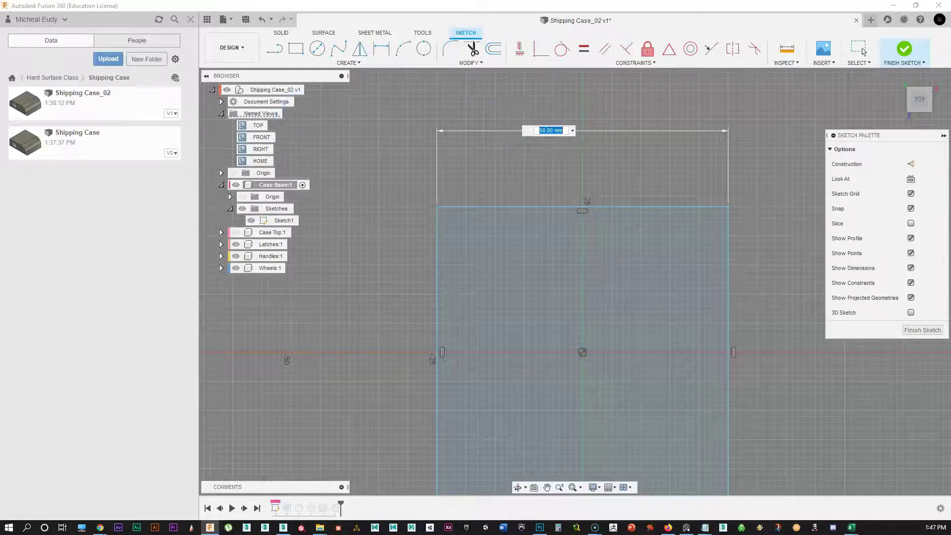
right_drag(0, 369, 332, 201)
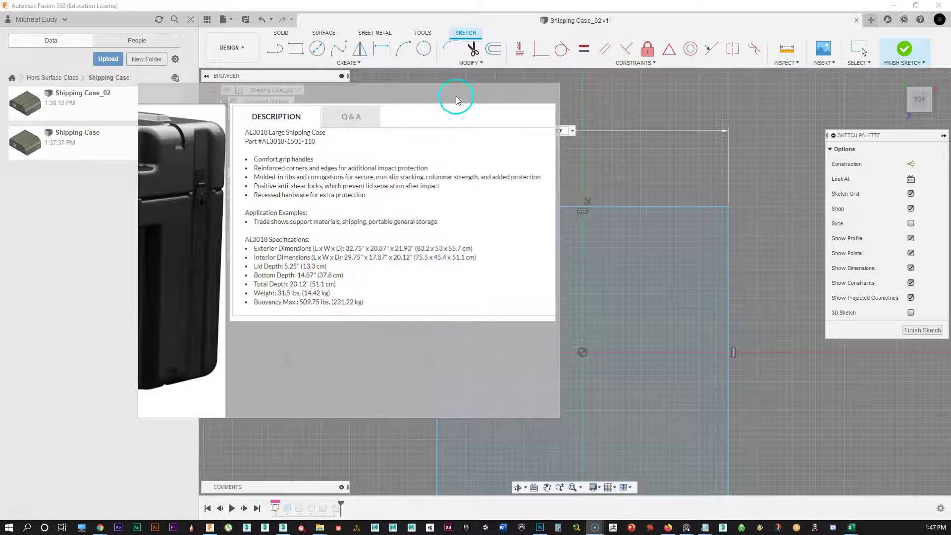
right_drag(399, 138, 0, 229)
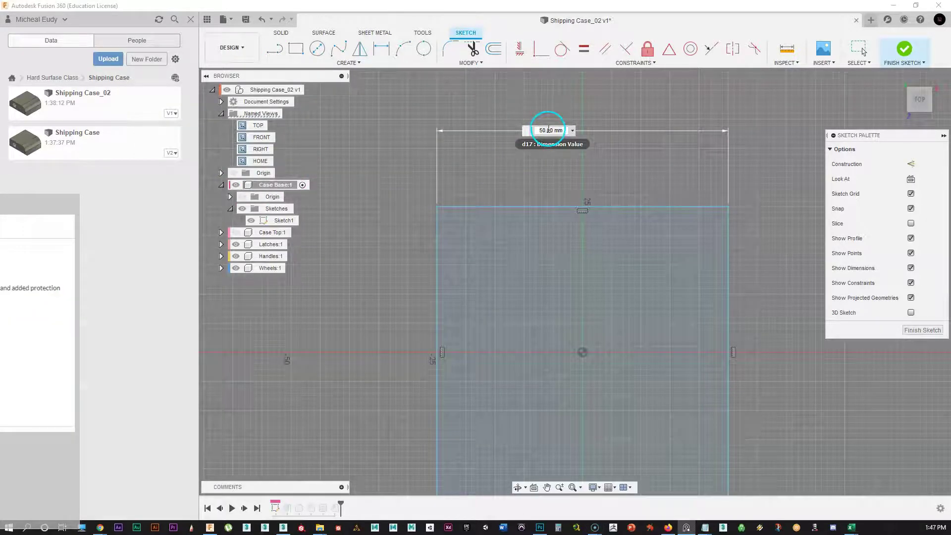
double_click(545, 130)
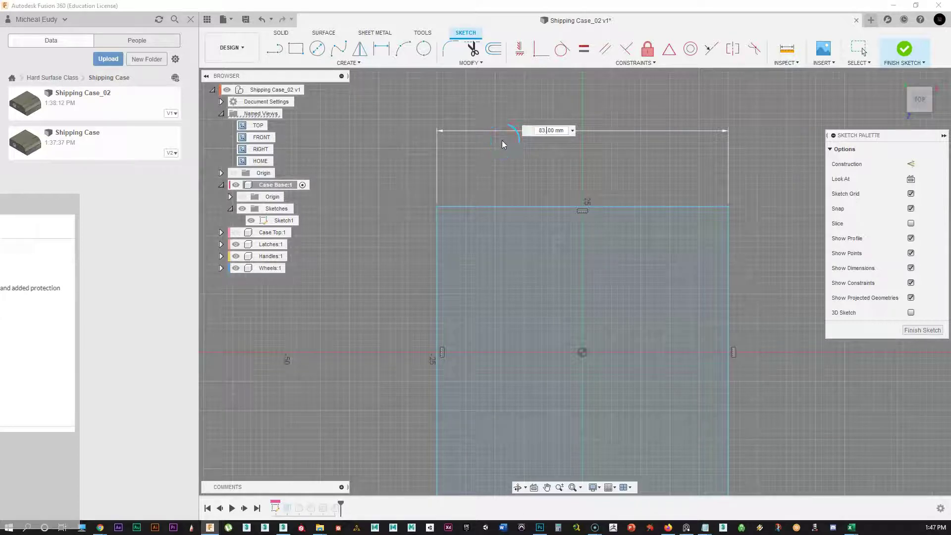
text(83.2)
key(Delete)
key(Delete)
key(Delete)
key(Return)
Dimension the left edge of the case base rectangle at 53 mm
scroll(596, 181, down, 1)
mouse_move(634, 182)
middle_down()
mouse_move(575, 204)
mouse_move(539, 195)
mouse_move(545, 188)
middle_up()
middle_click(566, 175)
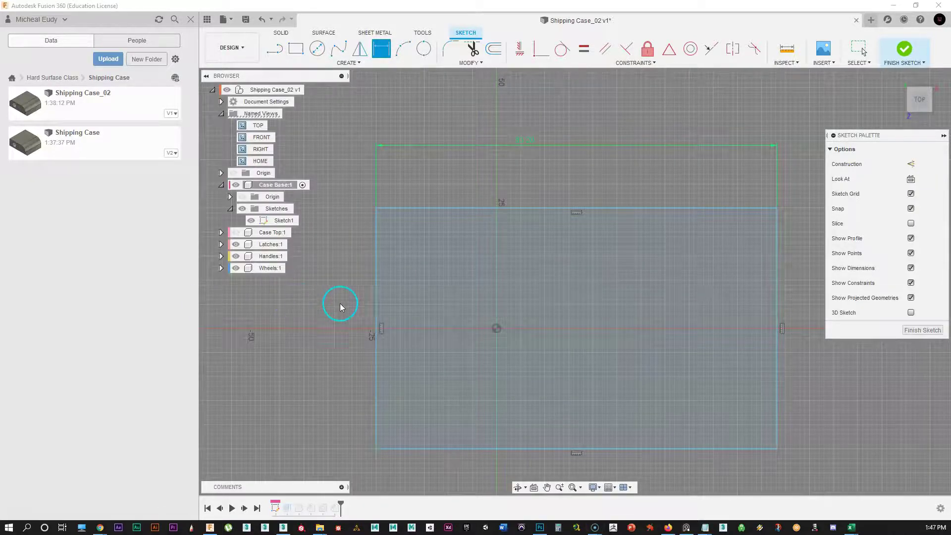
click(377, 303)
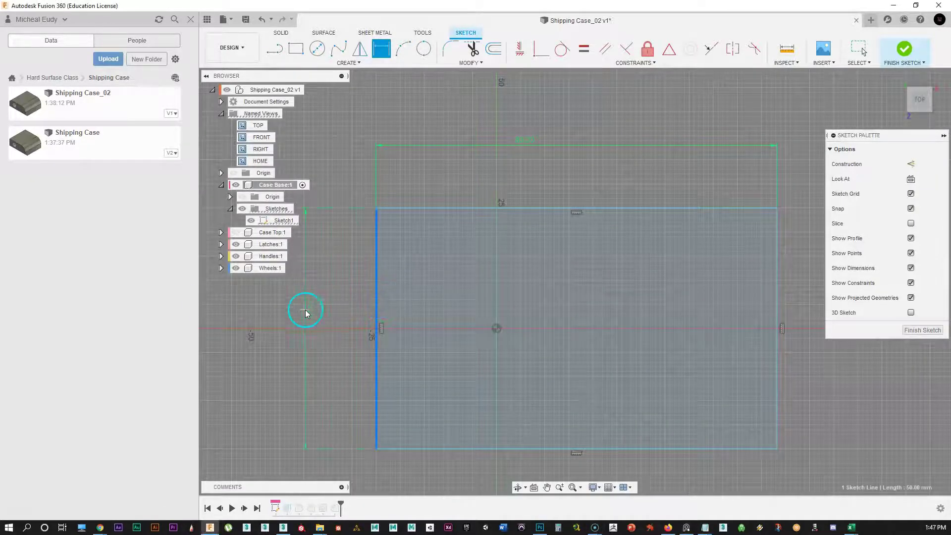
click(306, 309)
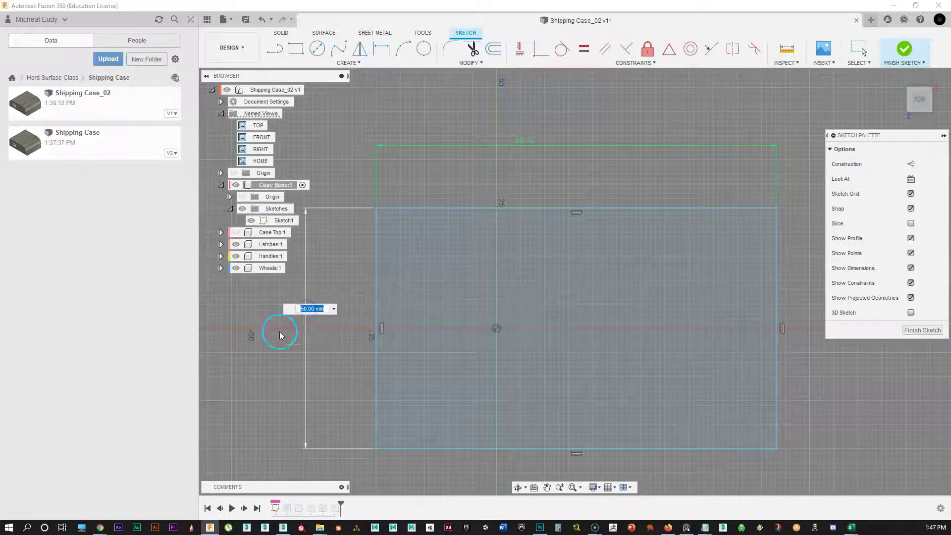
text(53)
key(Return)
scroll(580, 312, down, 3)
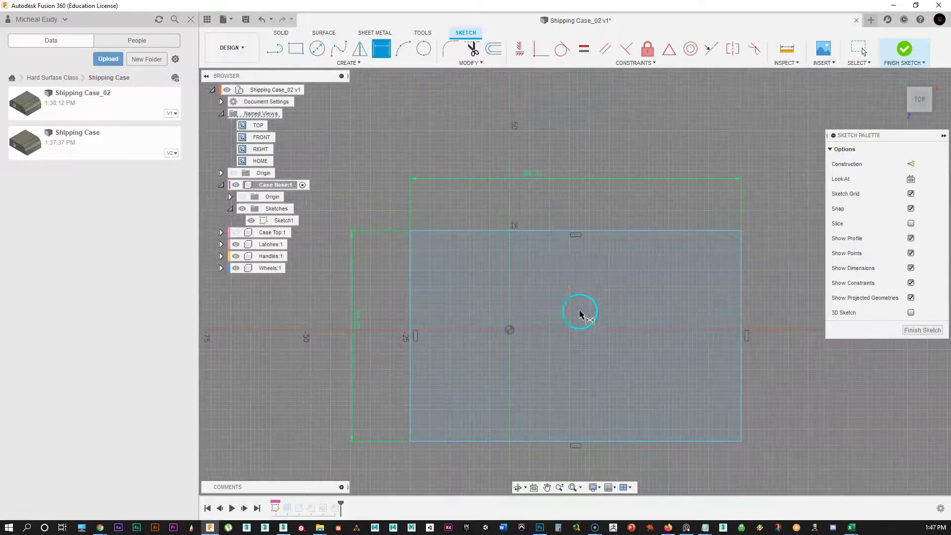
middle_drag(443, 293, 500, 284)
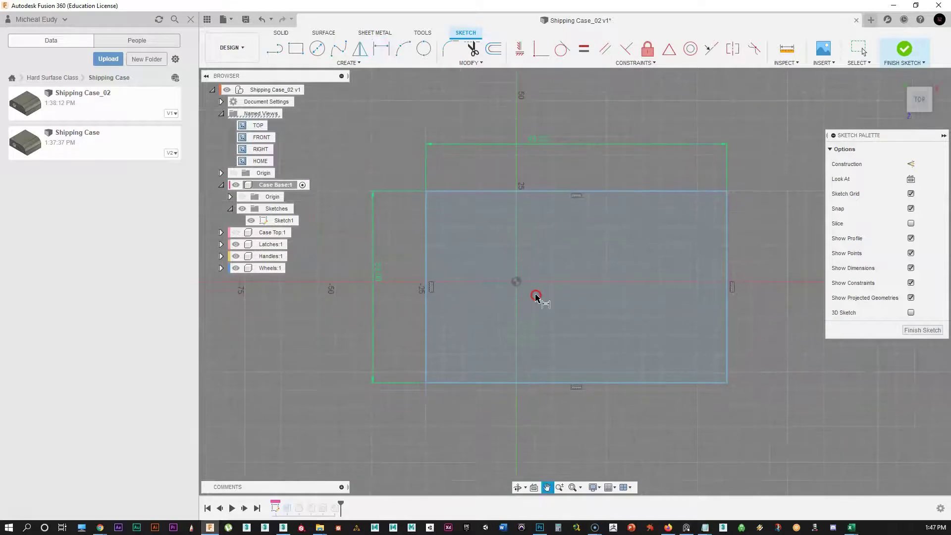
right_click(543, 284)
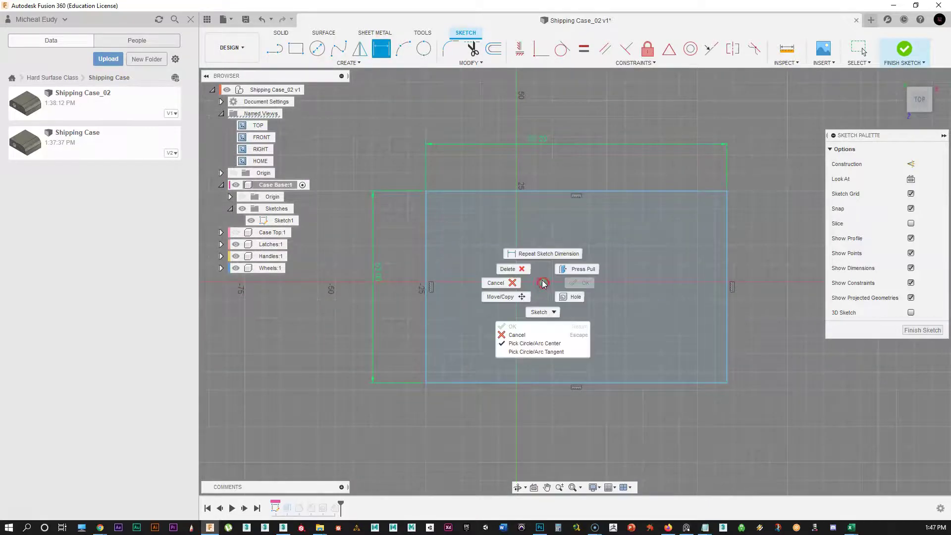
click(500, 296)
click(775, 173)
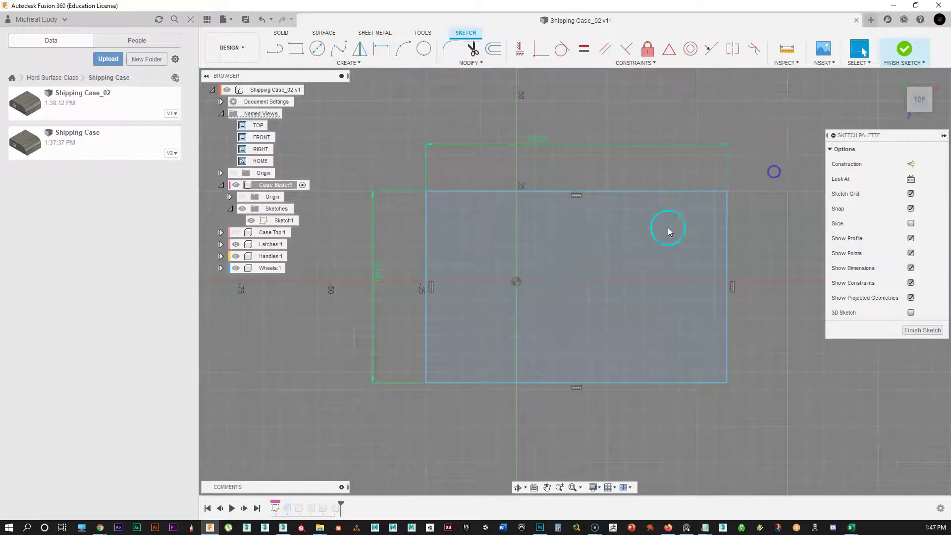
click(614, 239)
right_click(601, 242)
click(576, 260)
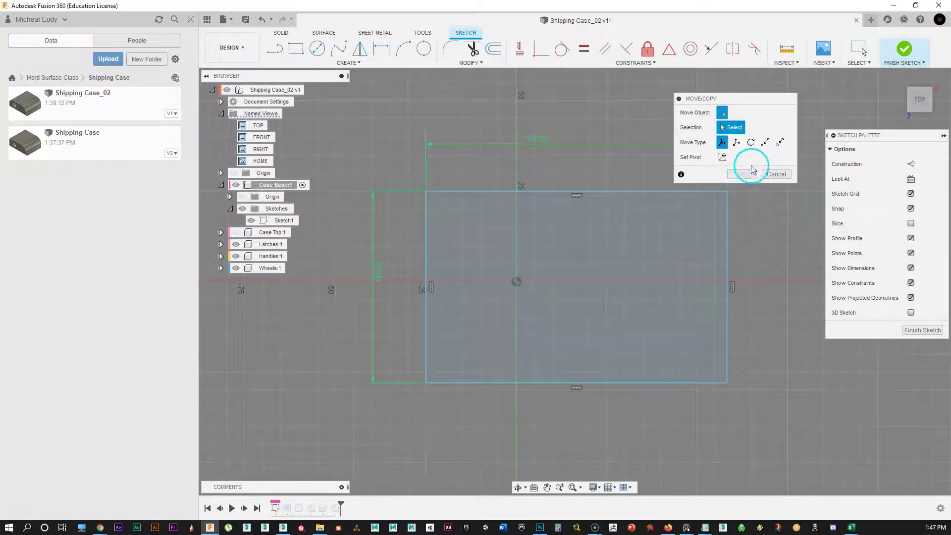
click(781, 175)
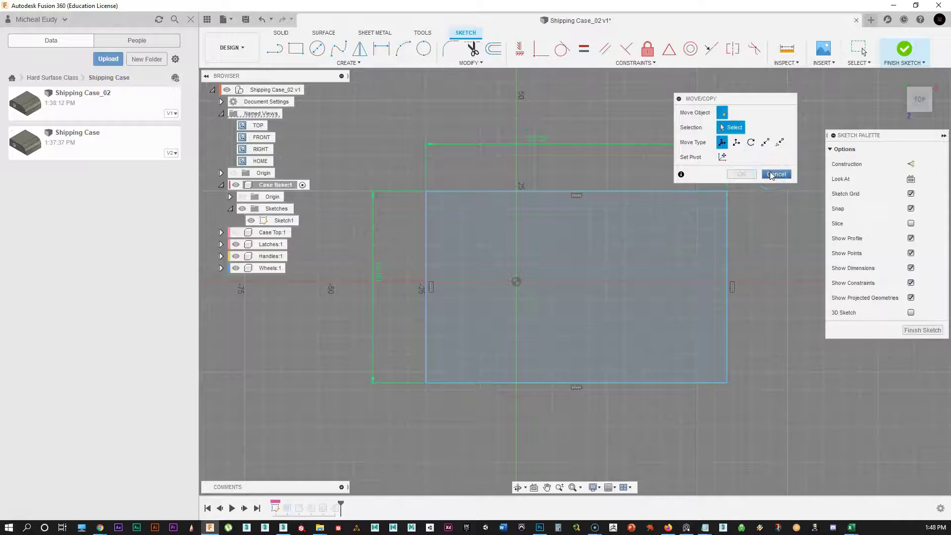
click(771, 175)
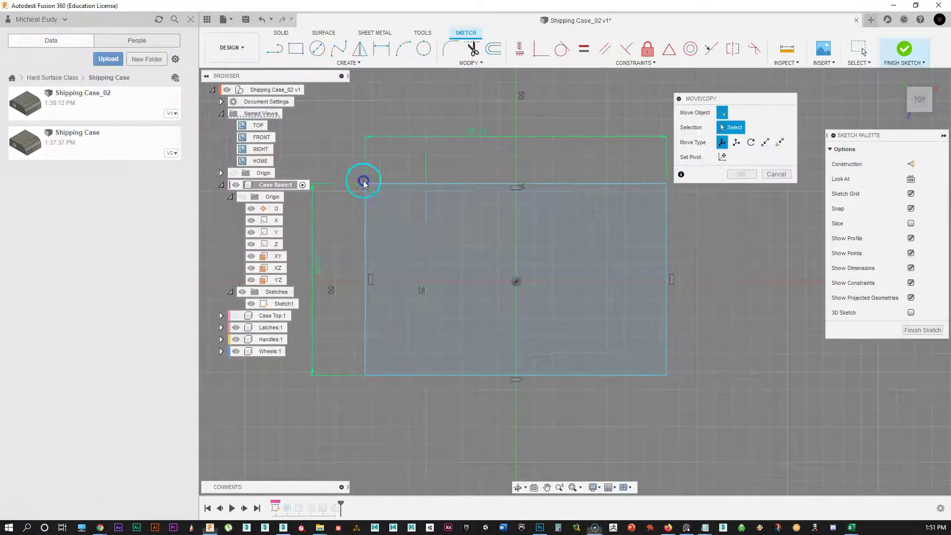
mouse_move(363, 183)
mouse_down()
mouse_move(660, 418)
mouse_move(707, 425)
mouse_up()
drag(377, 363, 378, 364)
click(743, 281)
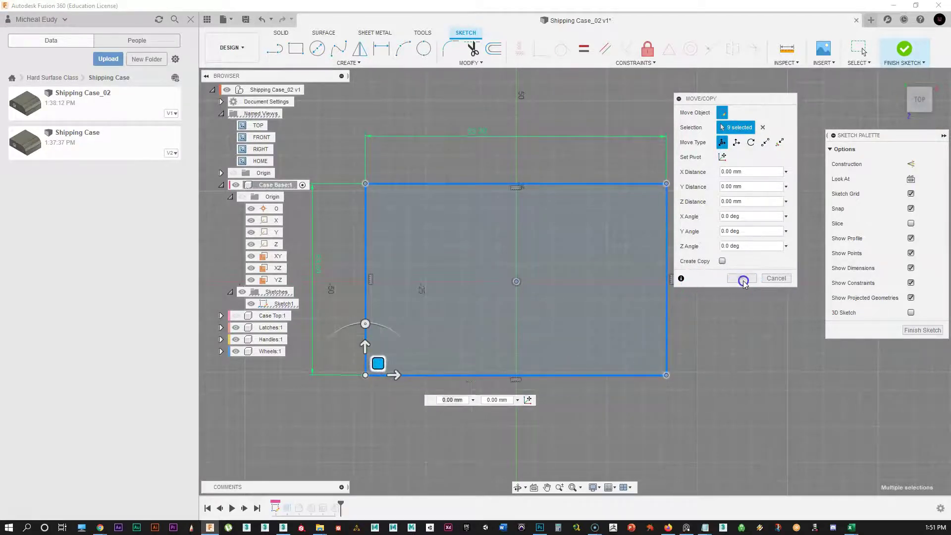
click(770, 279)
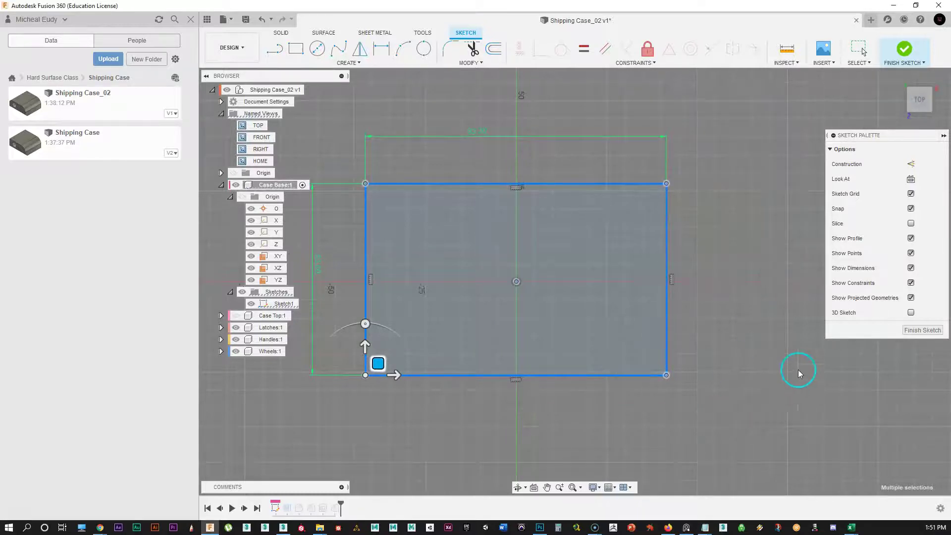
Finish the sketch, collapse the Case Base origin folder and show the Base body
click(921, 329)
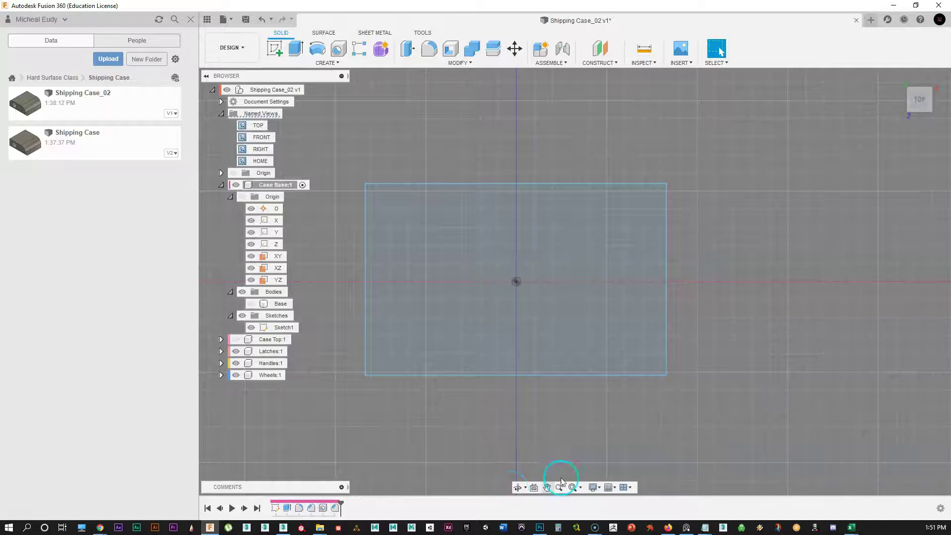
click(518, 488)
drag(525, 446, 547, 400)
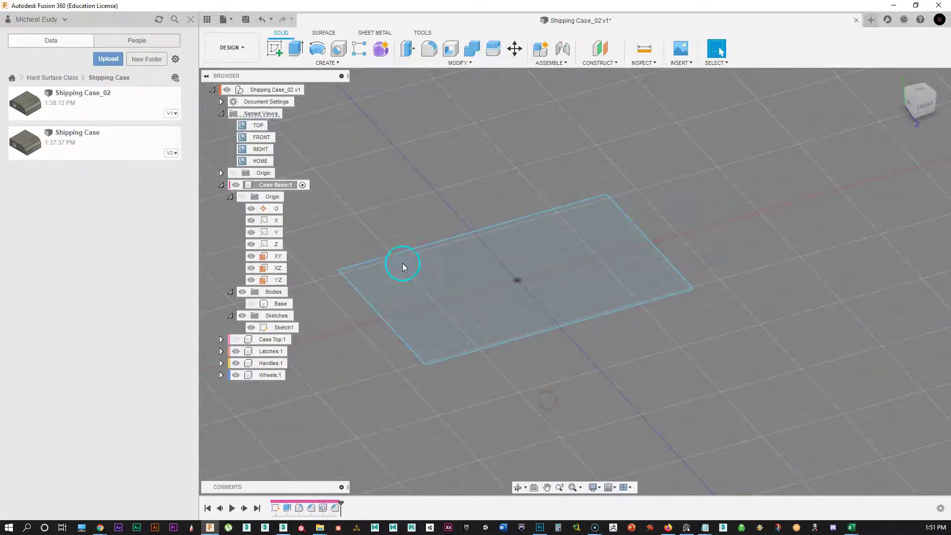
click(229, 197)
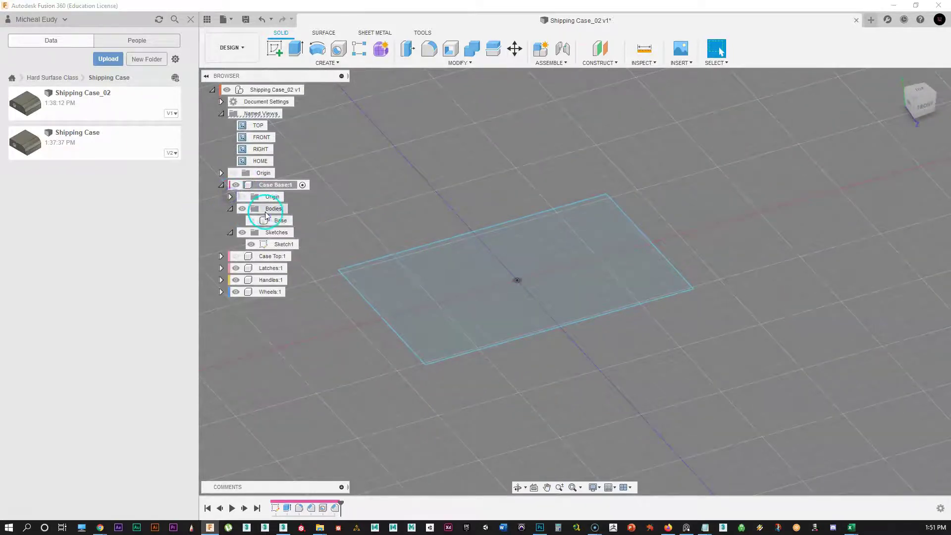
click(251, 220)
mouse_move(364, 358)
middle_down()
mouse_move(449, 352)
mouse_move(533, 322)
mouse_move(584, 346)
mouse_move(630, 335)
mouse_move(525, 343)
mouse_move(461, 364)
mouse_move(480, 375)
mouse_move(488, 367)
middle_up()
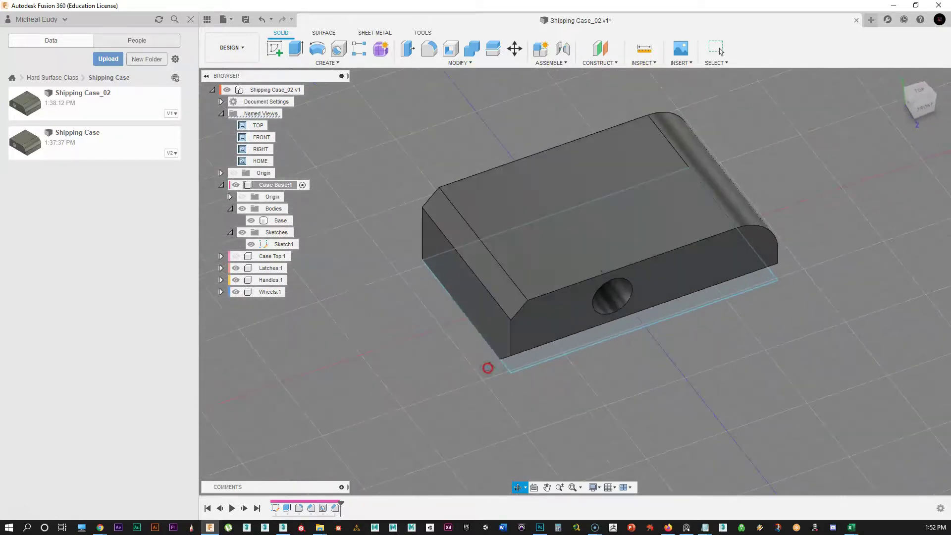
click(280, 222)
right_click(281, 223)
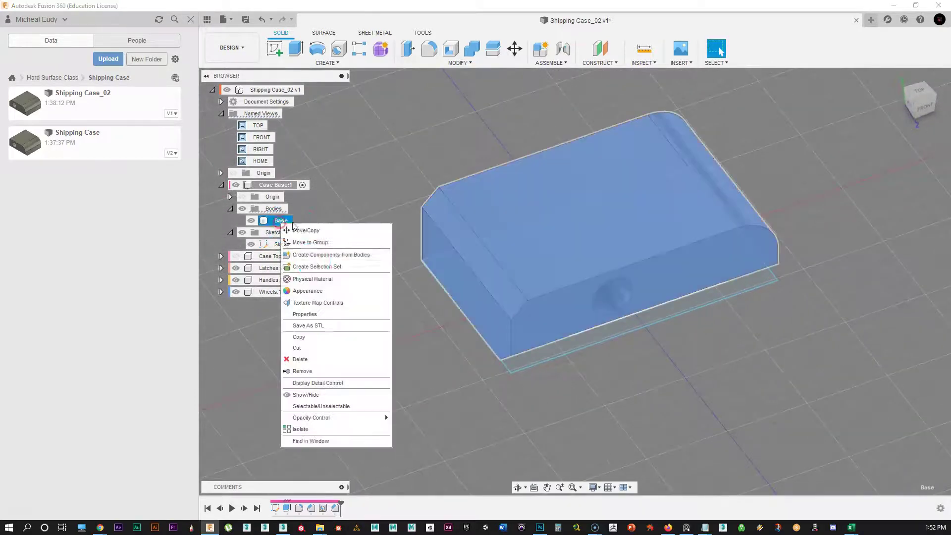
click(300, 359)
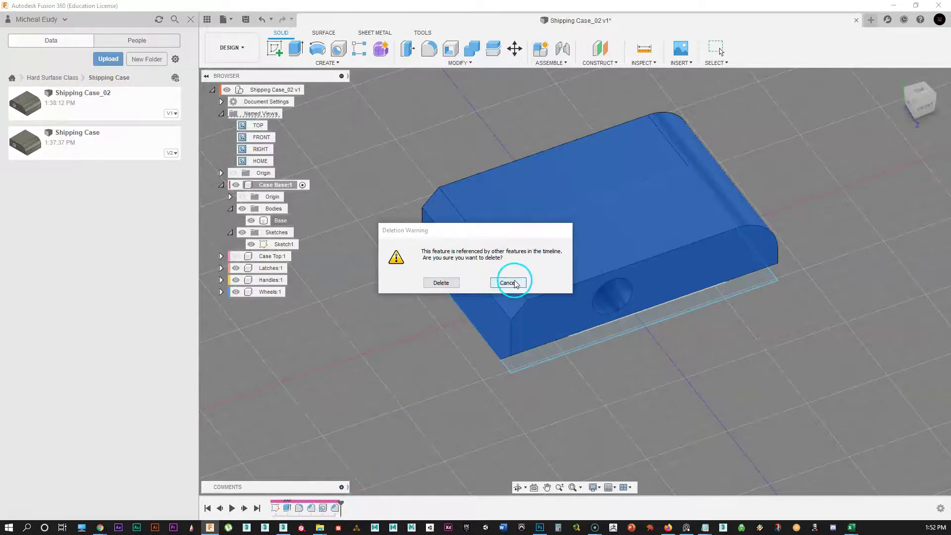
click(507, 283)
Remove the Base body from the Case Base component, keeping its timeline features
right_click(278, 223)
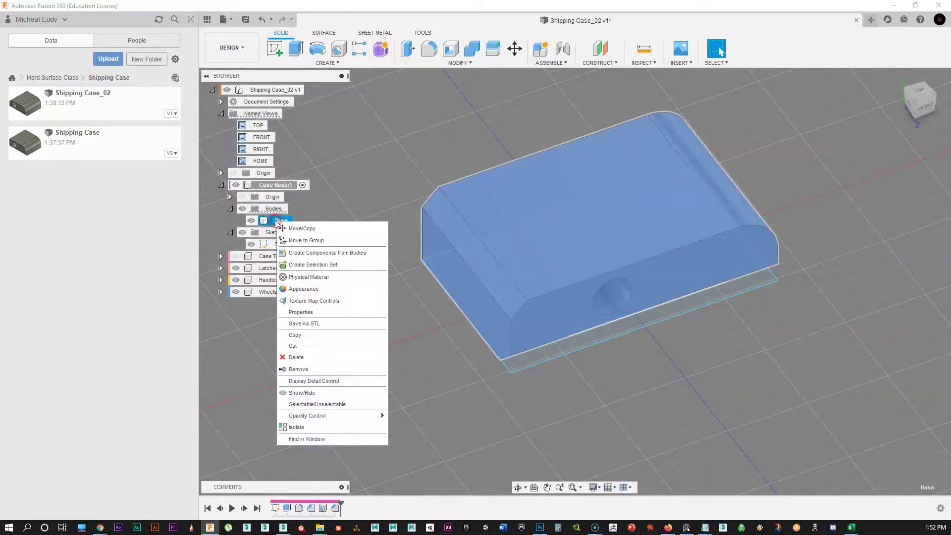
click(297, 369)
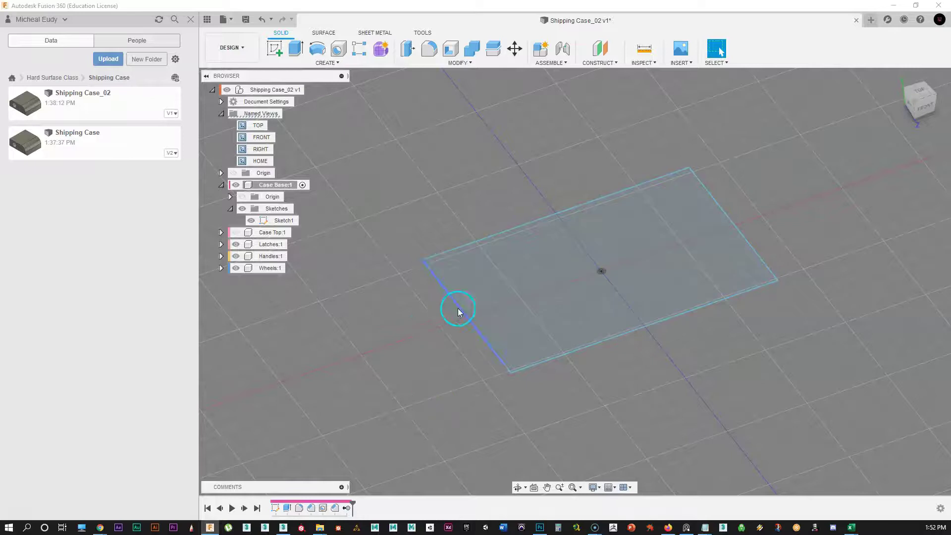
Undo the Base body's removal and delete the body from the Case Base component together with its timeline features
click(412, 343)
click(522, 278)
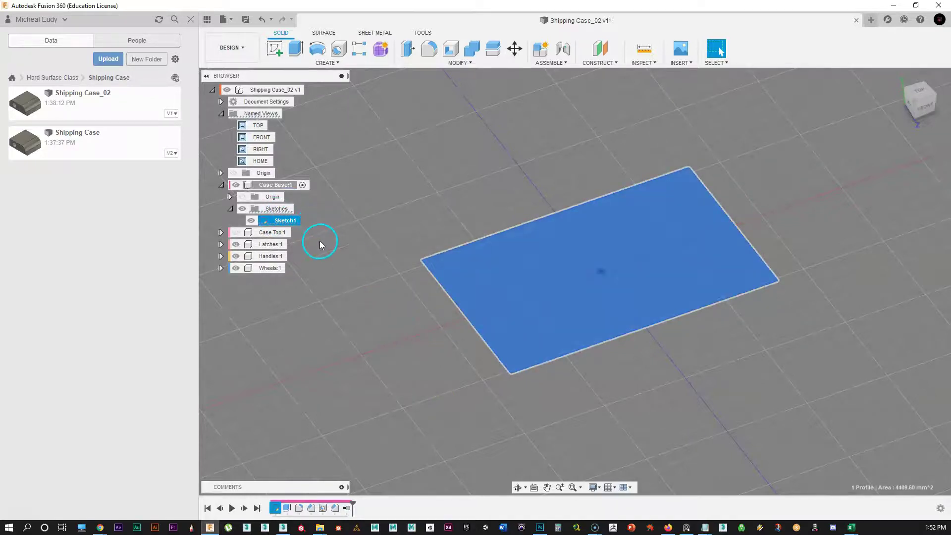
key(ctrl+z)
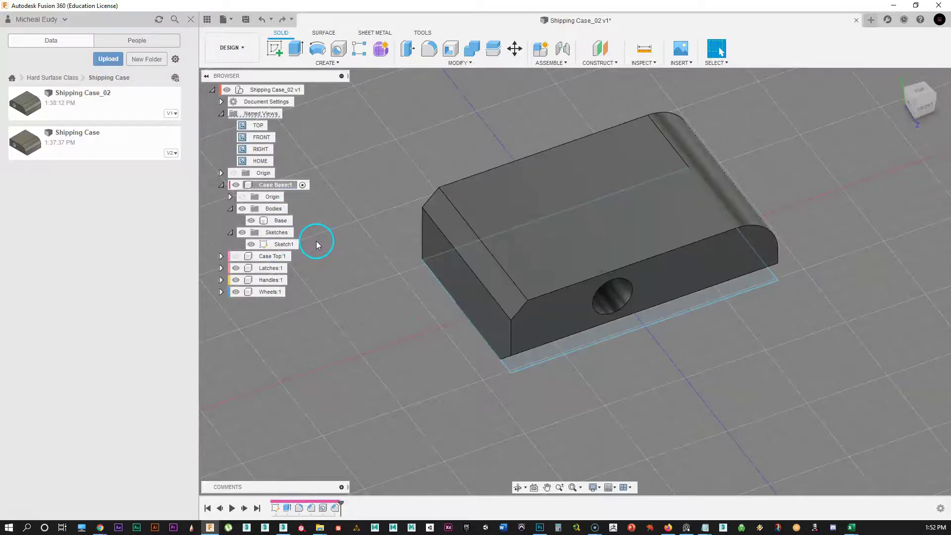
right_click(281, 222)
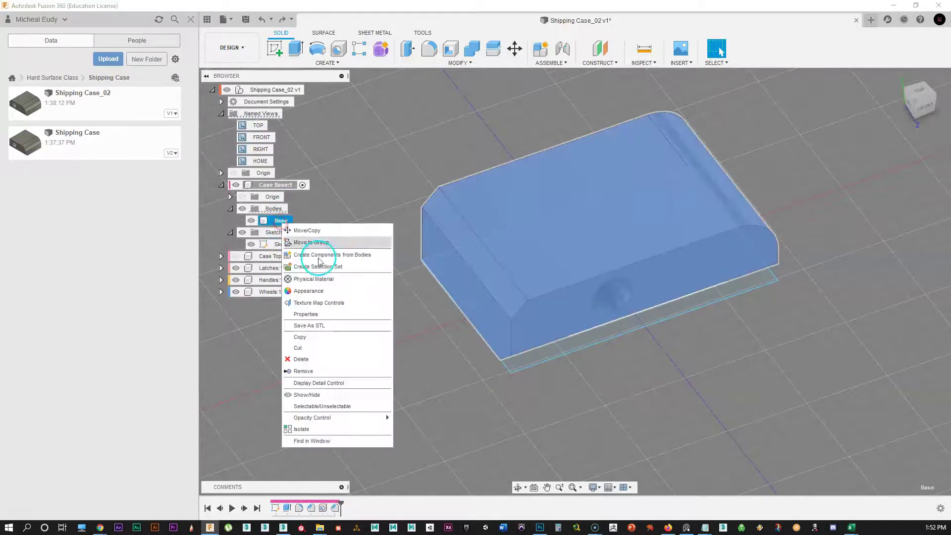
click(290, 365)
click(441, 292)
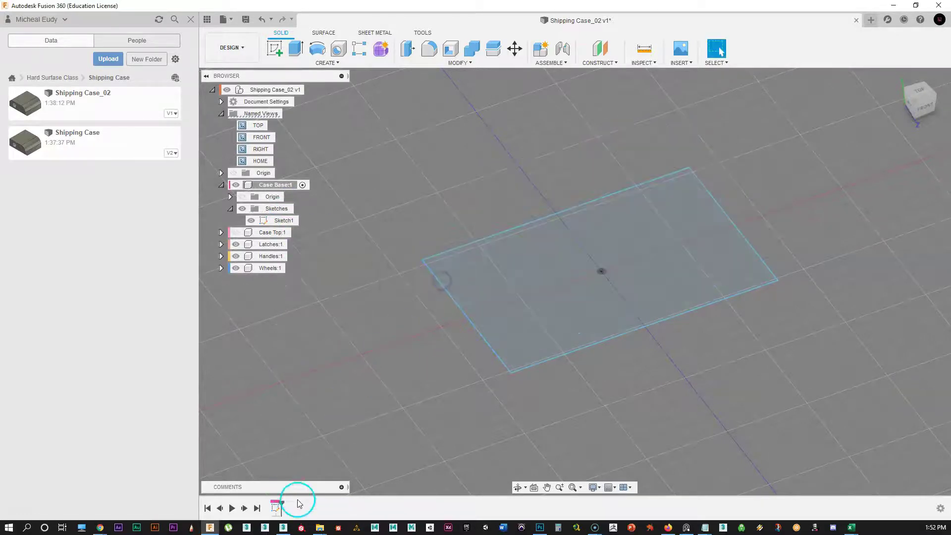
mouse_move(559, 398)
middle_down()
mouse_move(558, 363)
mouse_move(554, 393)
mouse_move(552, 381)
mouse_move(540, 385)
middle_up()
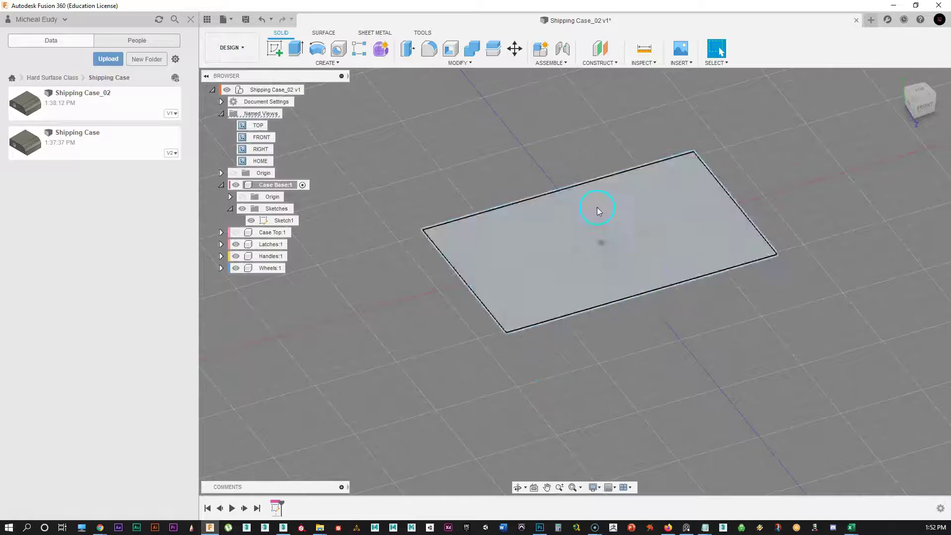
Open the Case Base sketch for editing
click(280, 220)
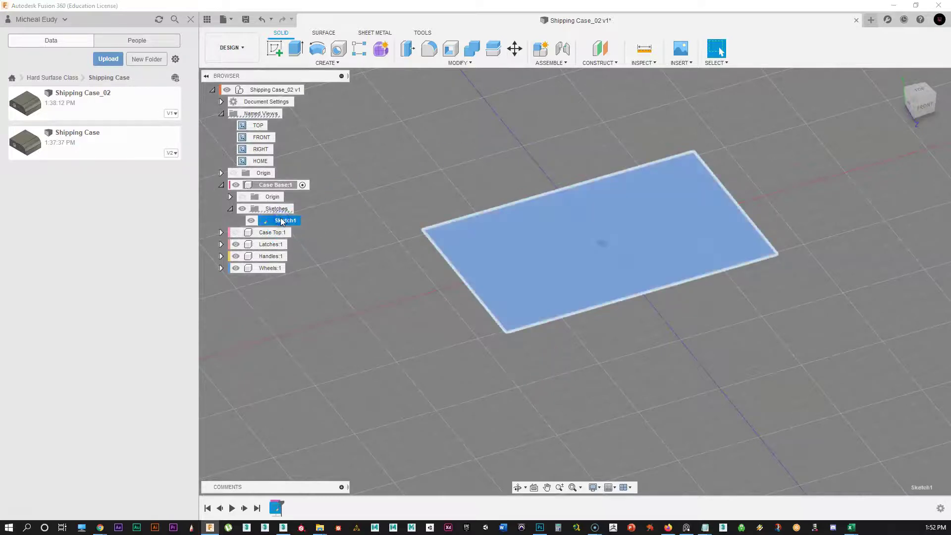
right_click(281, 220)
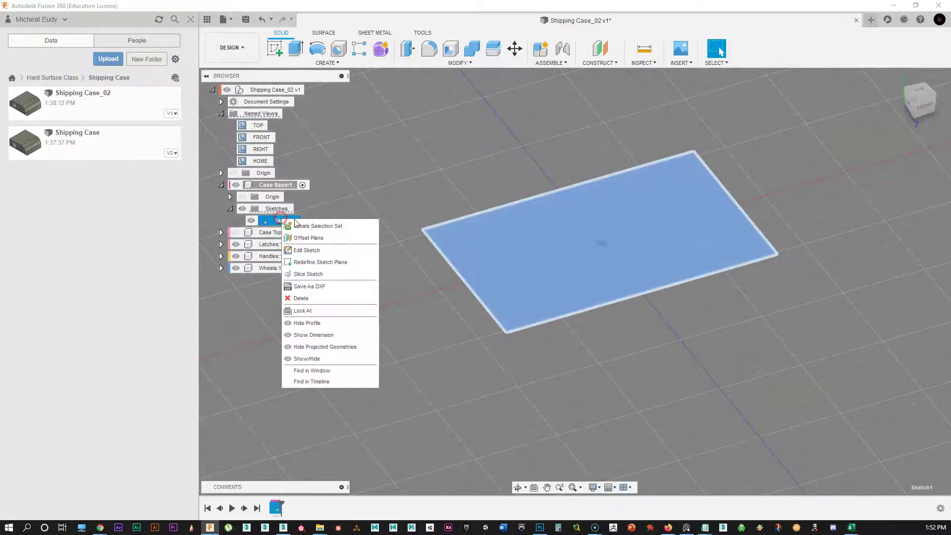
click(328, 251)
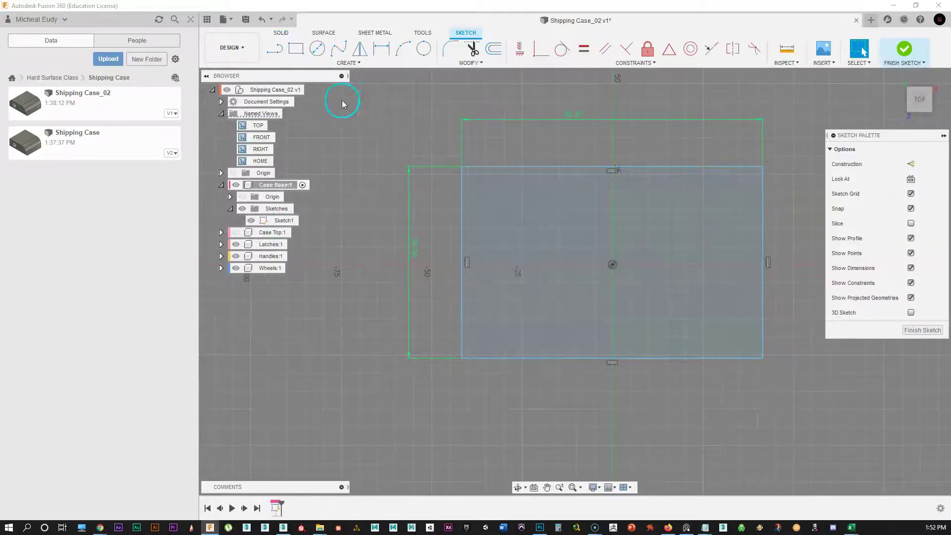
click(297, 50)
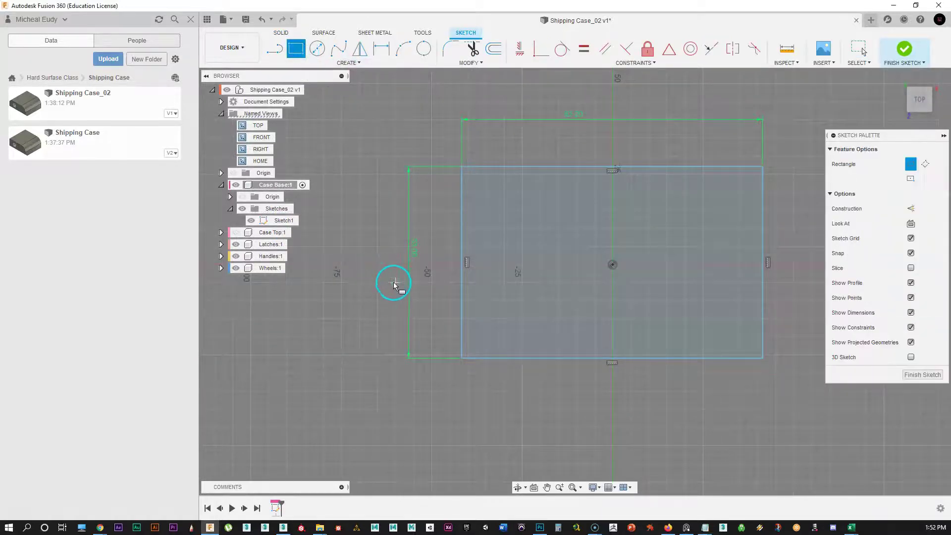
click(377, 264)
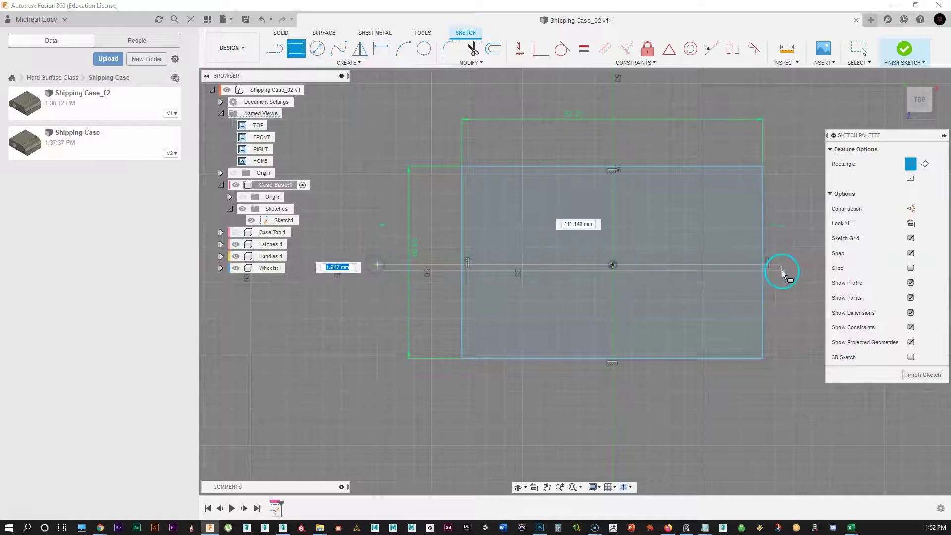
click(815, 263)
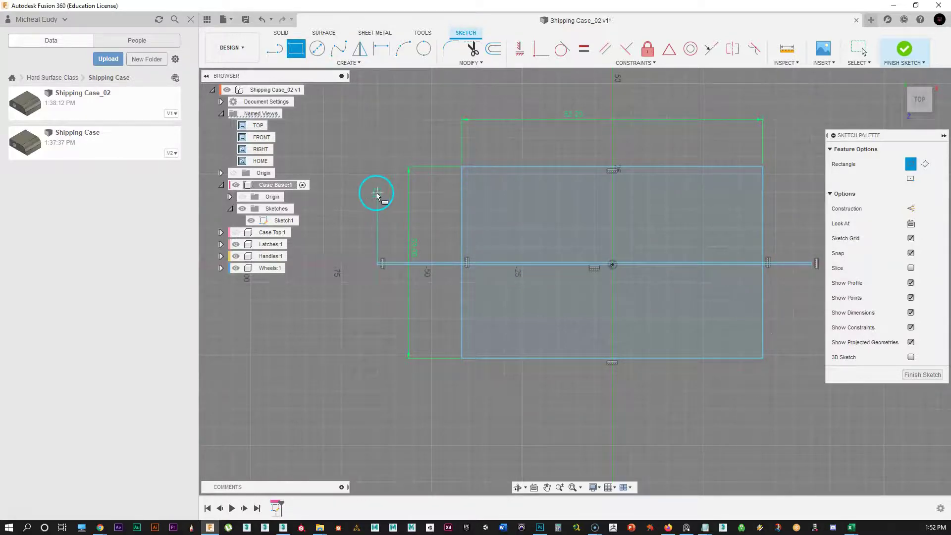
key(Escape)
click(275, 48)
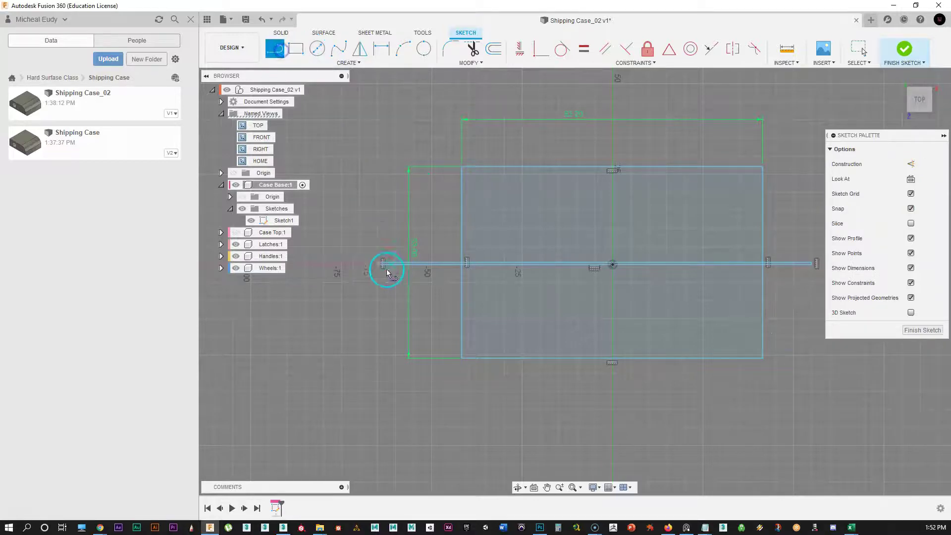
key(Escape)
key(ctrl+z)
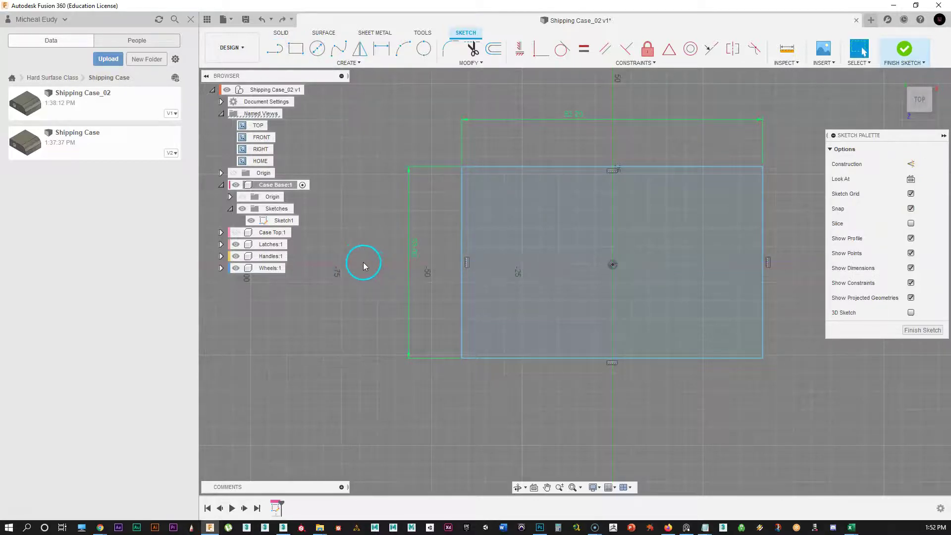
Draw a horizontal line through the origin that extends past both sides of the case base rectangle
key(l)
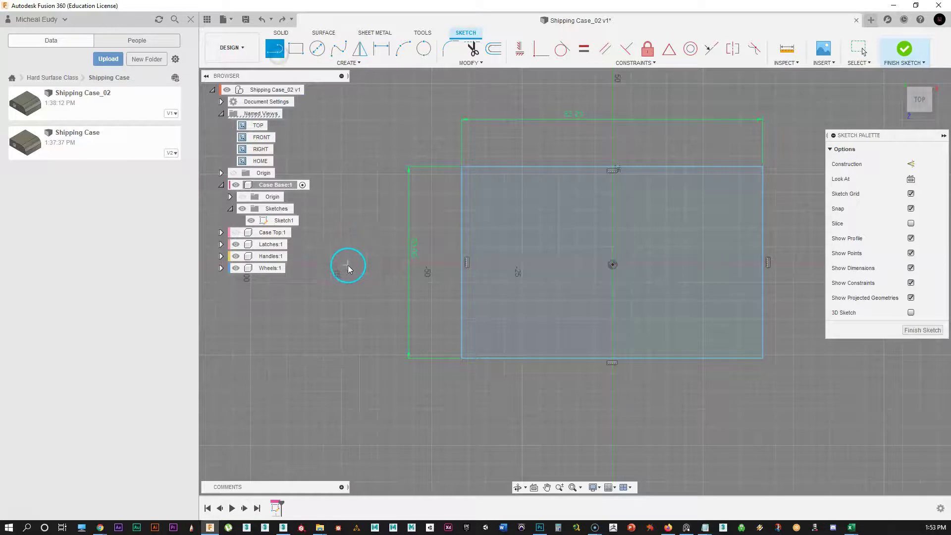
click(341, 265)
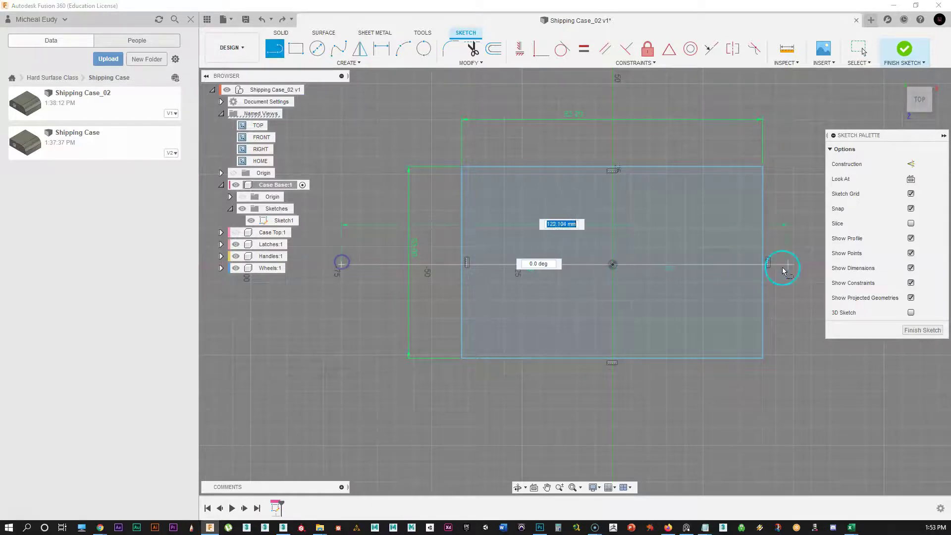
click(811, 264)
right_click(639, 131)
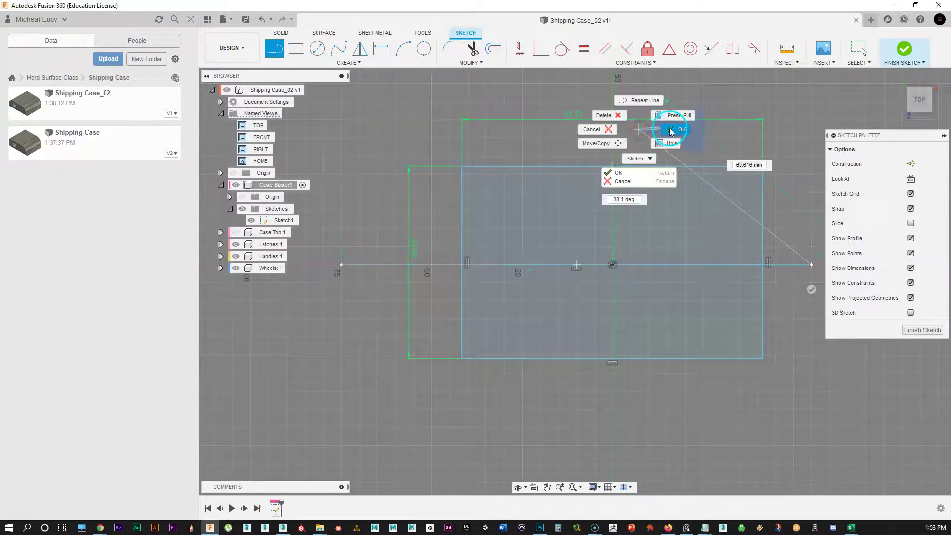
click(676, 132)
Draw a vertical line through the origin that extends past the upper and lower edges of the case base rectangle
right_click(627, 102)
click(631, 73)
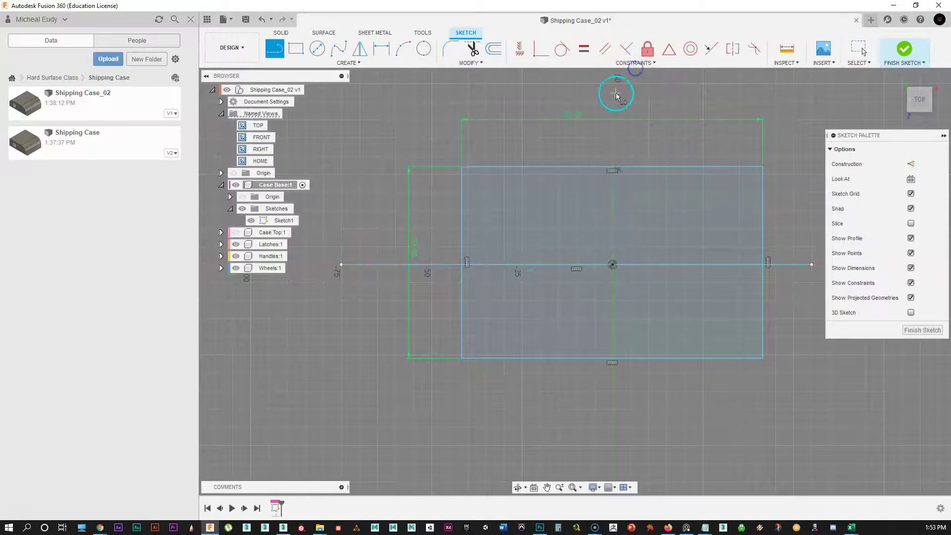
click(612, 102)
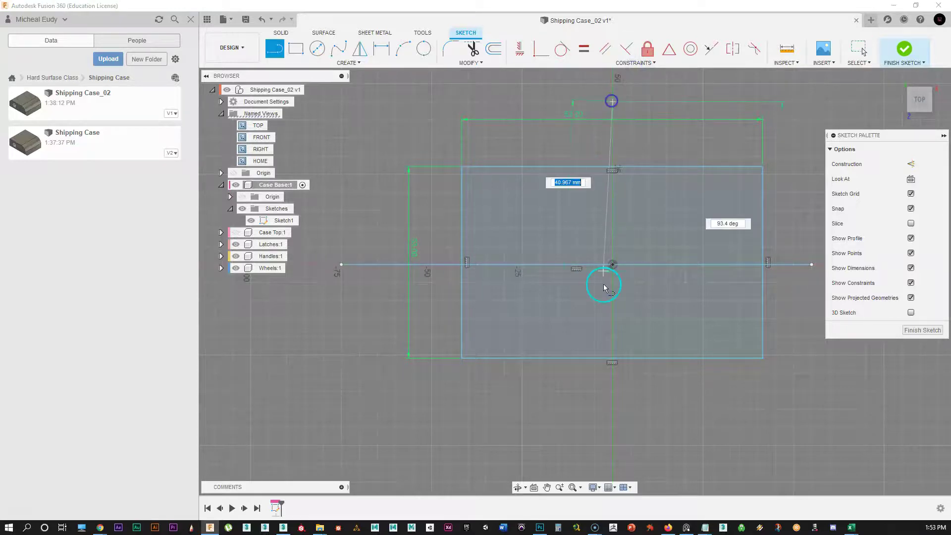
click(611, 410)
right_click(613, 411)
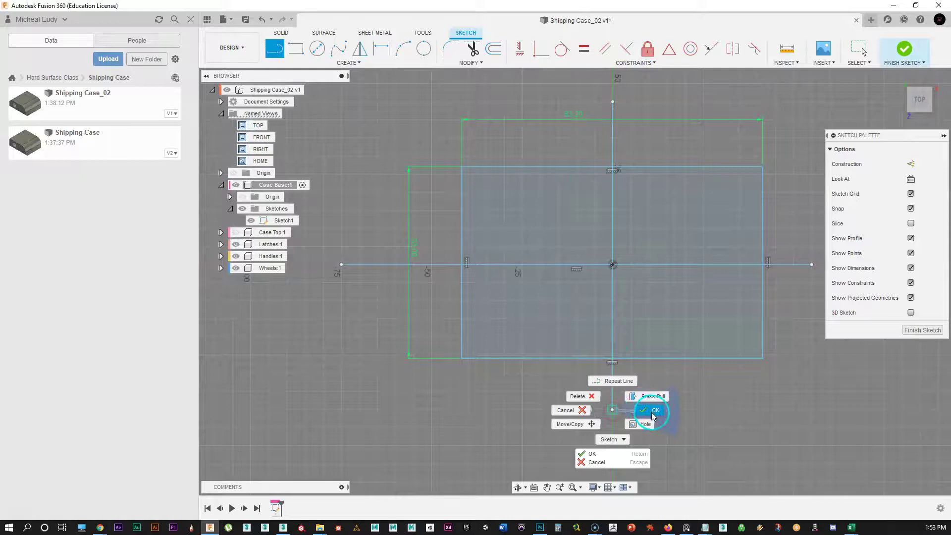
click(646, 409)
Select the front-left quarter profile of the sketch and examine the full case photo on the reference board
click(543, 319)
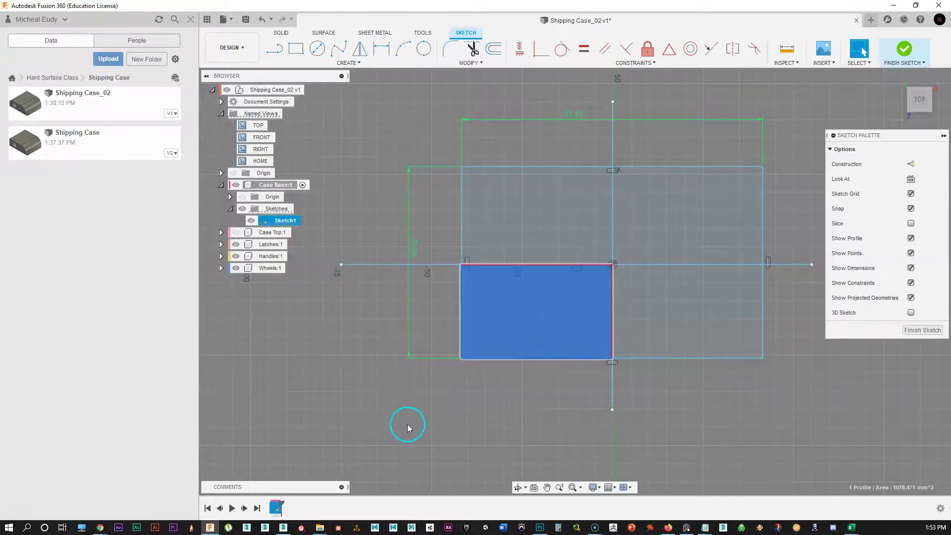
mouse_move(520, 411)
shift+middle_down()
mouse_move(535, 363)
mouse_move(293, 367)
shift+middle_up()
right_drag(0, 245, 504, 207)
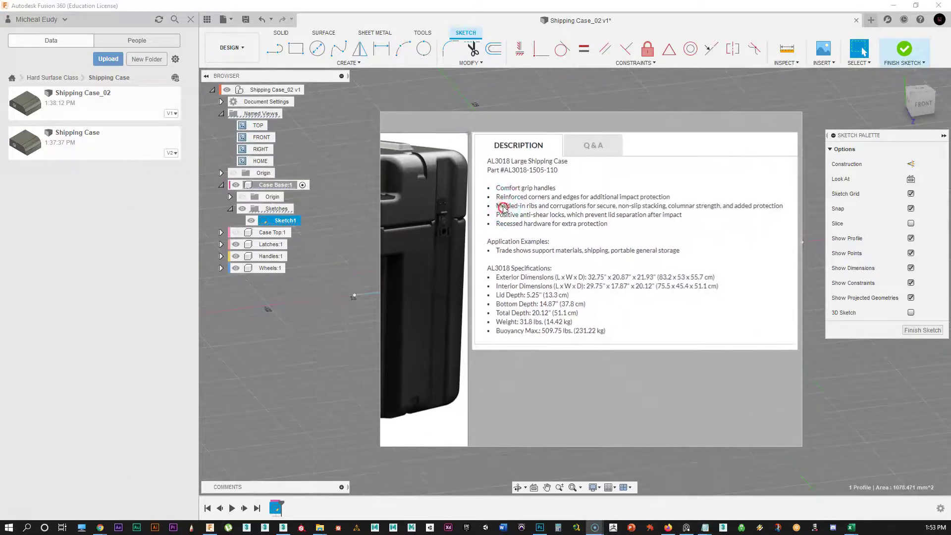
right_drag(458, 331, 447, 310)
middle_drag(448, 302, 709, 293)
scroll(550, 291, down, 2)
middle_drag(550, 291, 605, 288)
scroll(605, 289, down, 2)
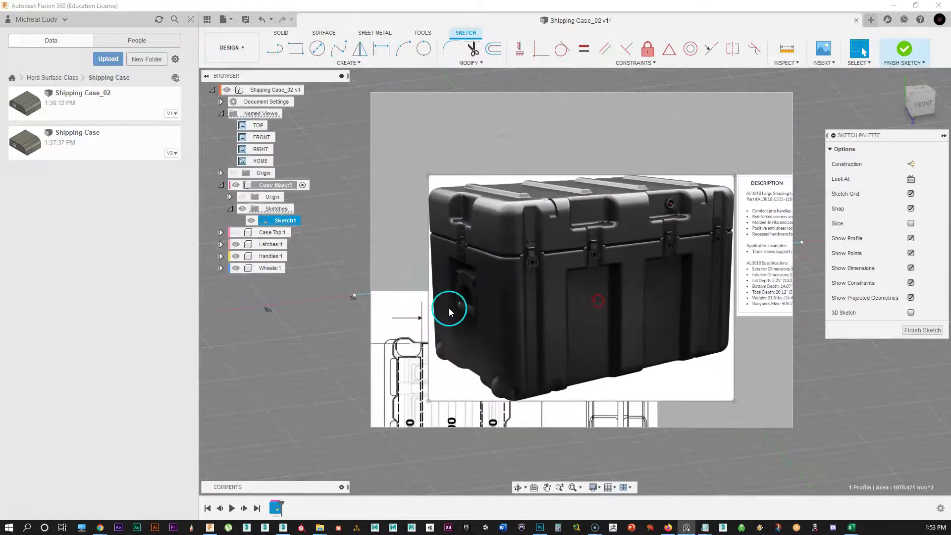
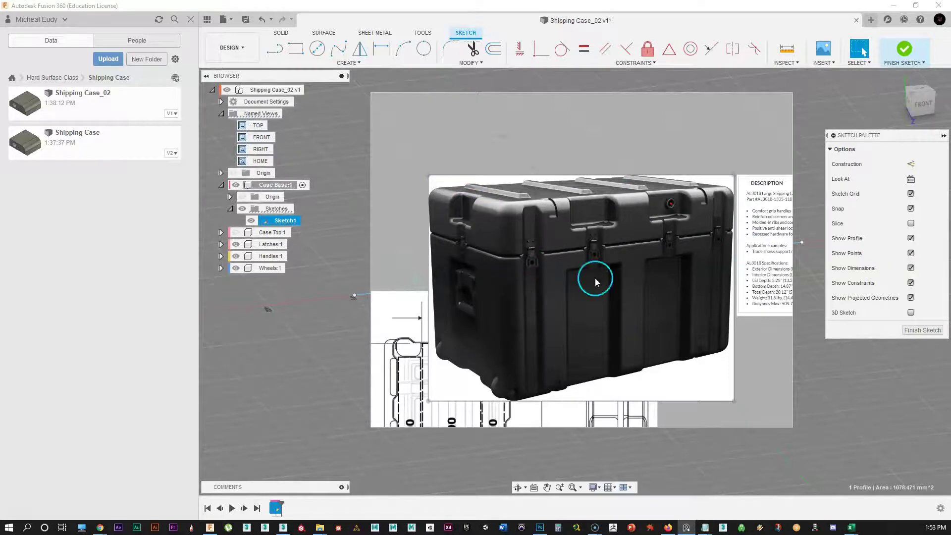
mouse_move(654, 139)
right_down()
mouse_move(646, 115)
mouse_move(0, 203)
right_up()
Extrude the front-left quarter profile about 21.9 mm upward as a new body, hide the Case Base sketches and collapse the Bodies folder
right_click(508, 296)
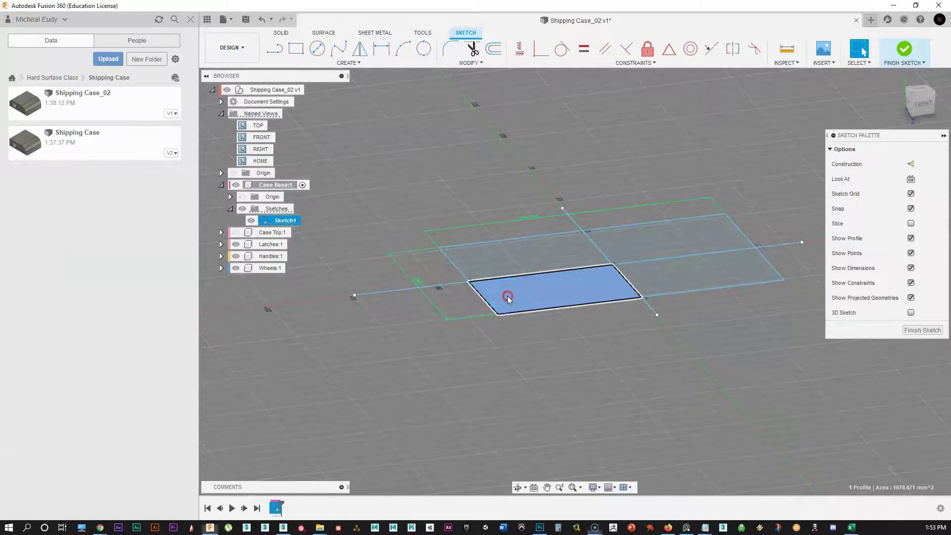
click(540, 284)
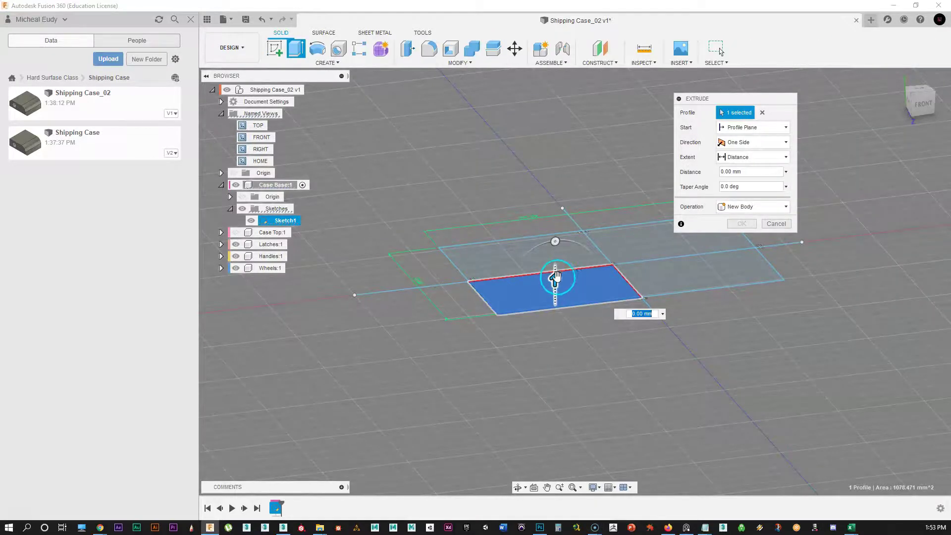
drag(555, 277, 651, 233)
click(742, 229)
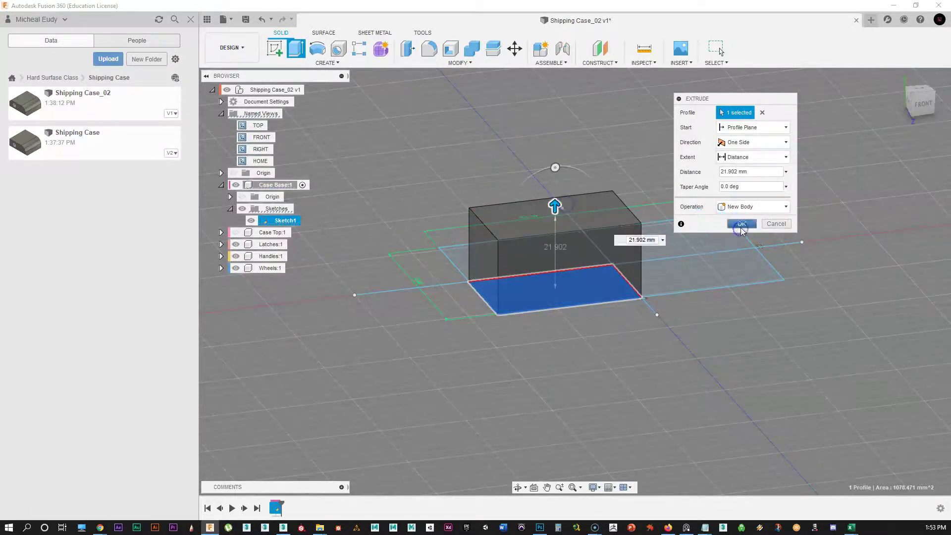
mouse_move(514, 366)
middle_down()
mouse_move(505, 355)
mouse_move(450, 360)
mouse_move(525, 341)
middle_up()
click(239, 234)
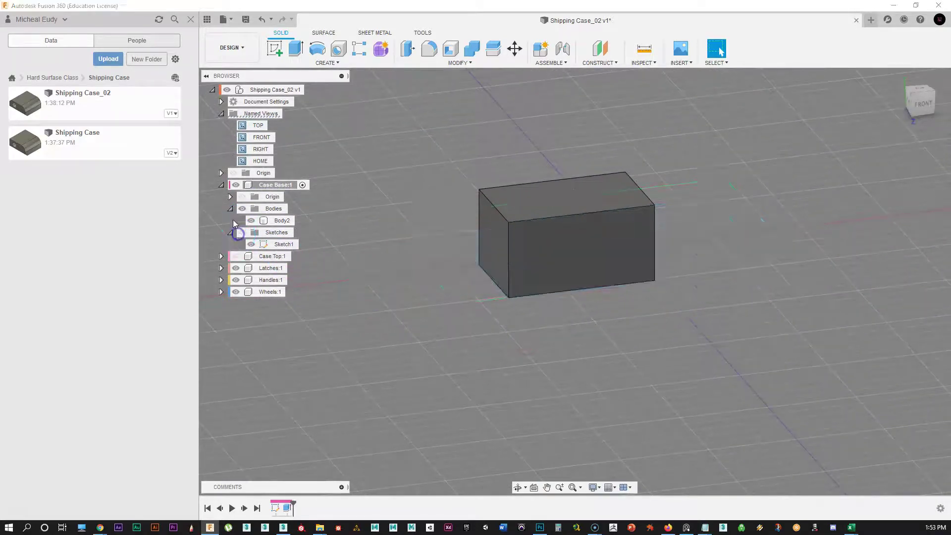
click(230, 208)
Fillet the quarter block's outer vertical corner edge with a radius of about 8.75 mm
mouse_move(549, 301)
middle_down()
mouse_move(522, 339)
mouse_move(546, 342)
mouse_move(530, 333)
middle_up()
scroll(452, 349, up, 1)
middle_drag(451, 328, 444, 293)
scroll(471, 299, up, 1)
middle_drag(523, 283, 536, 331)
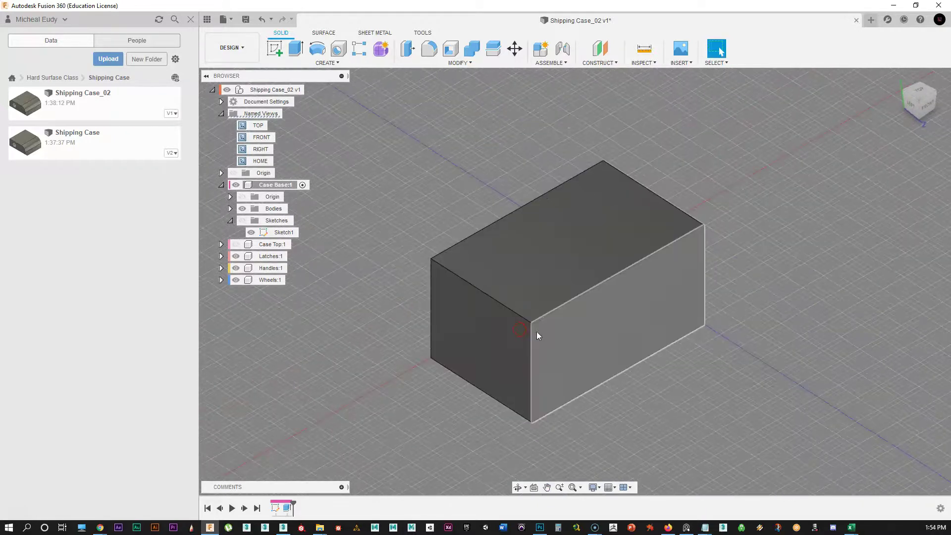
click(534, 338)
right_click(534, 339)
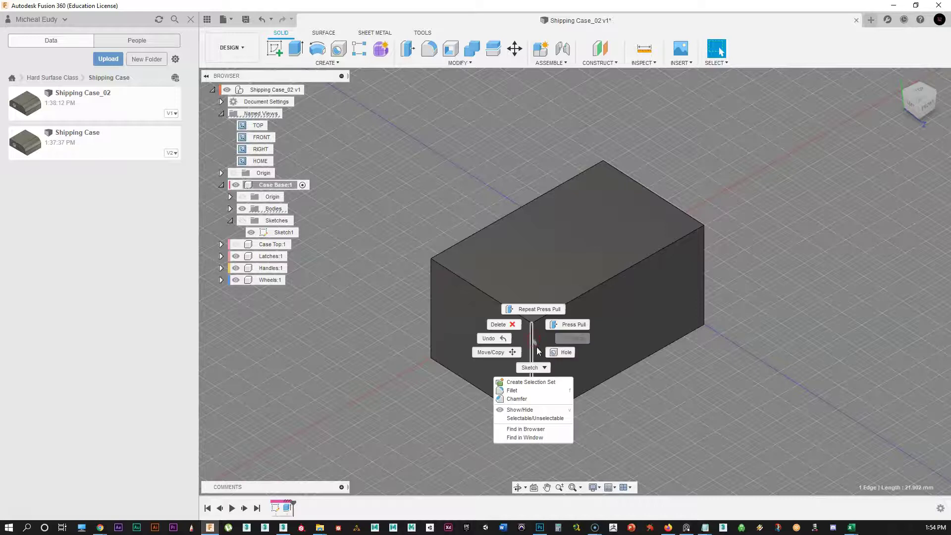
click(520, 390)
drag(531, 390, 535, 370)
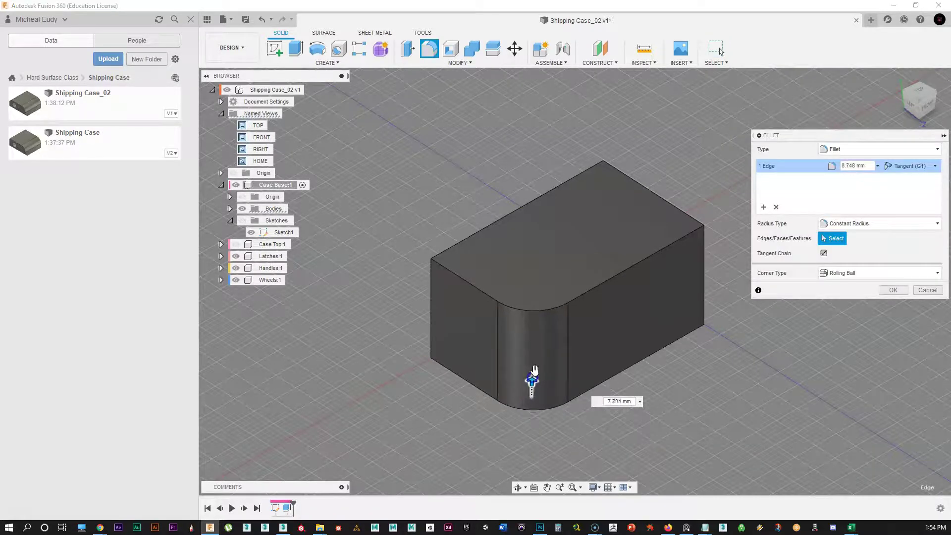
click(893, 291)
Fillet the chain of outer top edges running around the rounded corner with a radius of about 4.4 mm
click(590, 291)
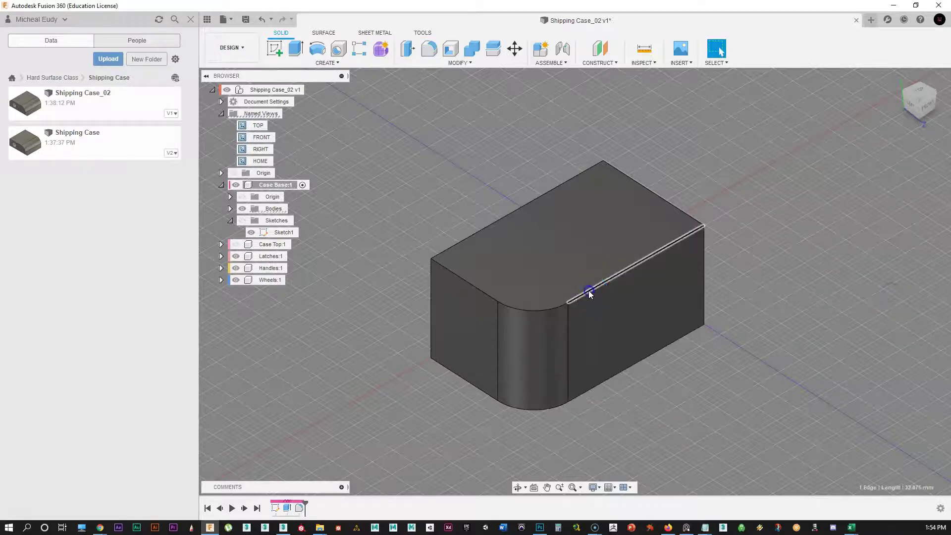
click(546, 310)
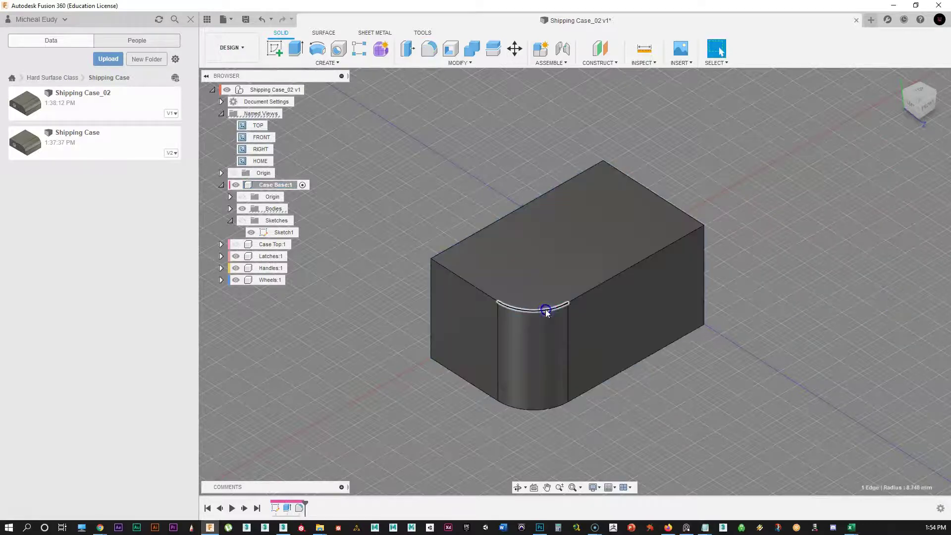
right_click(573, 302)
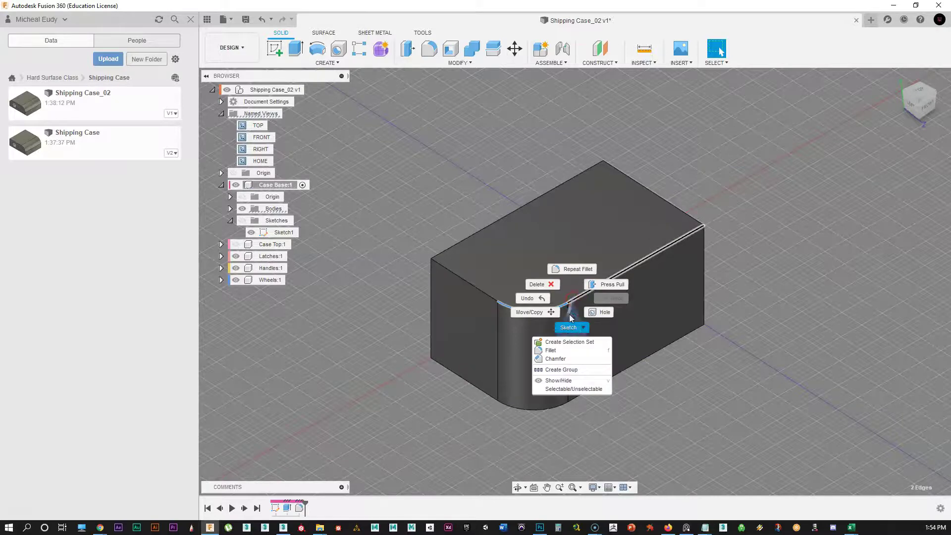
click(575, 352)
drag(568, 301, 738, 302)
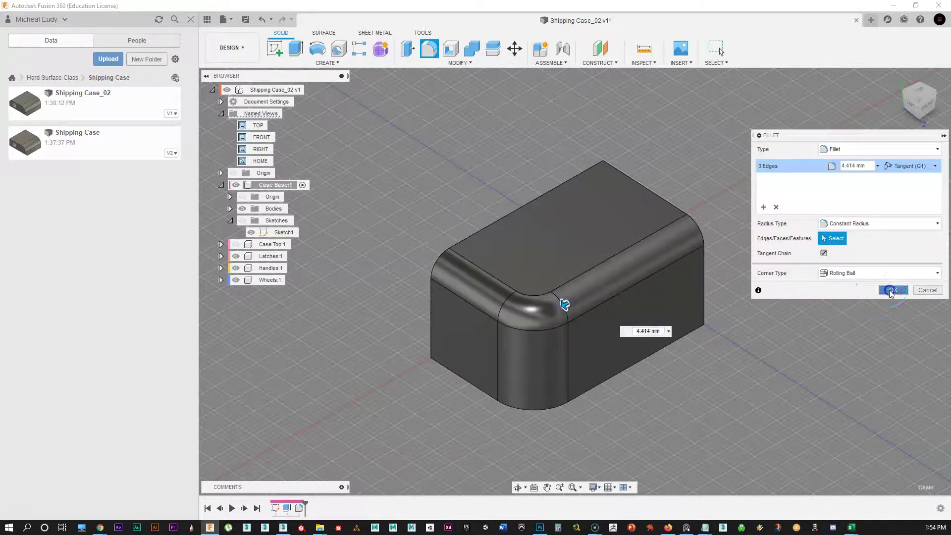
click(892, 291)
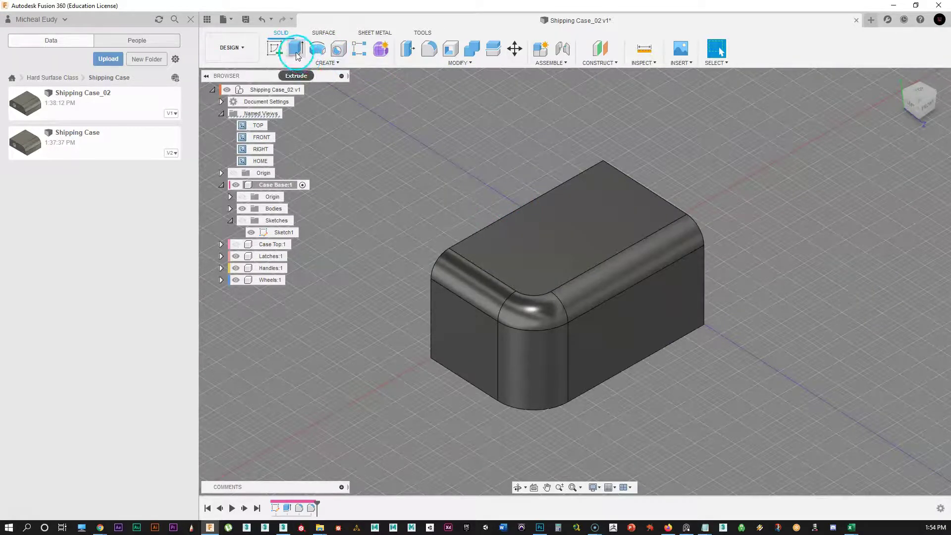
Cut a 12 x 12 mm box about 26.5 mm high from the ground plane into the quarter block's long outer side as a notch
click(320, 63)
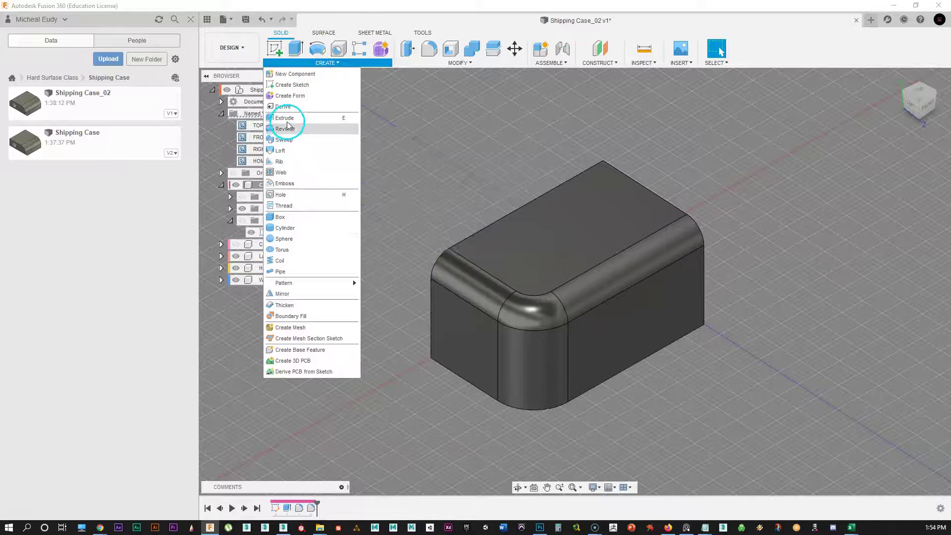
click(279, 219)
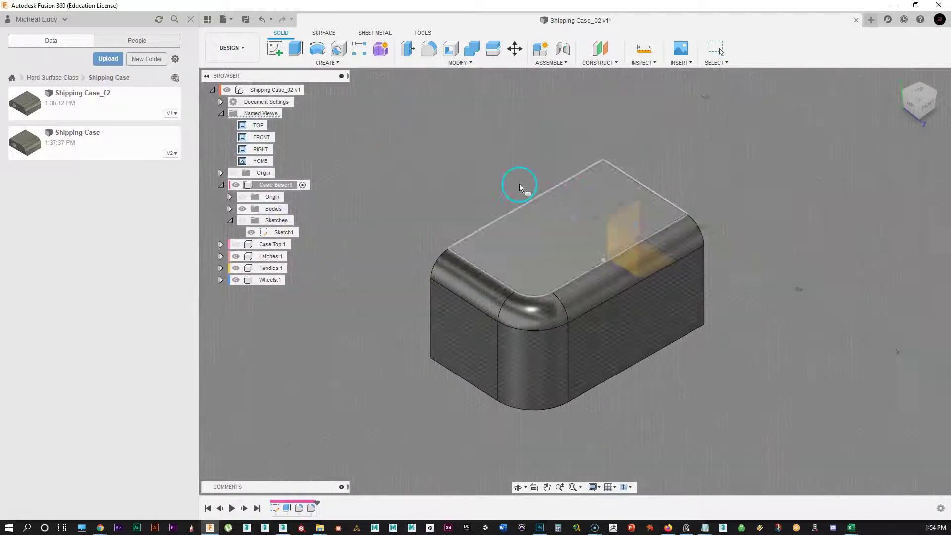
click(242, 210)
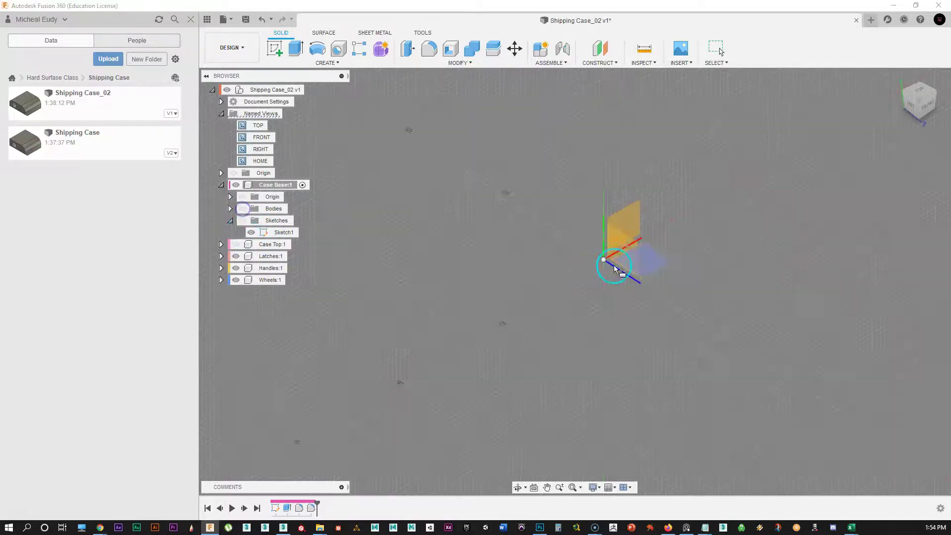
click(650, 262)
click(243, 220)
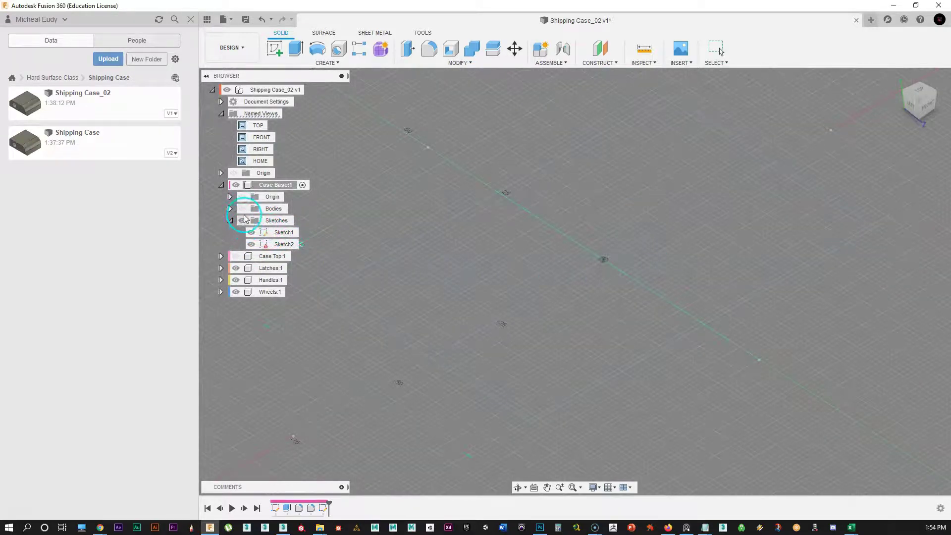
click(242, 210)
click(655, 346)
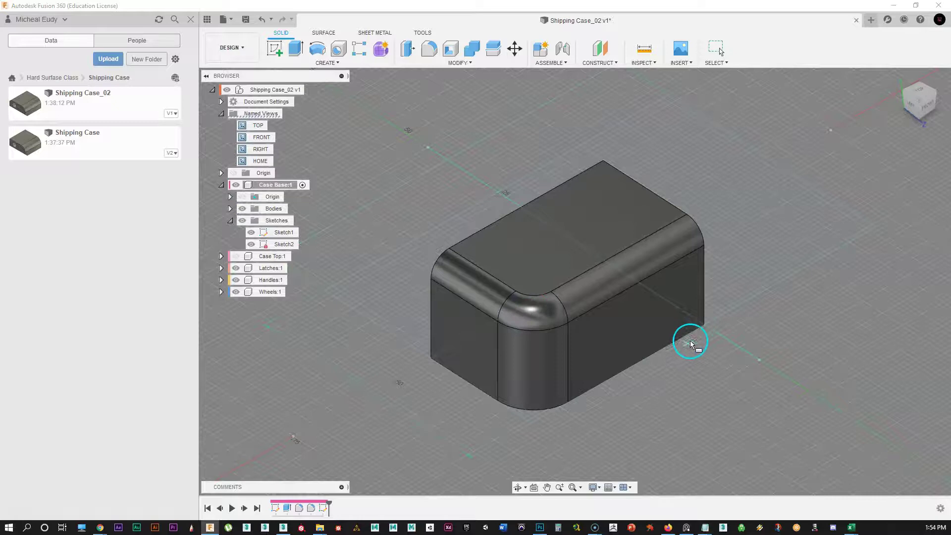
click(647, 385)
click(649, 329)
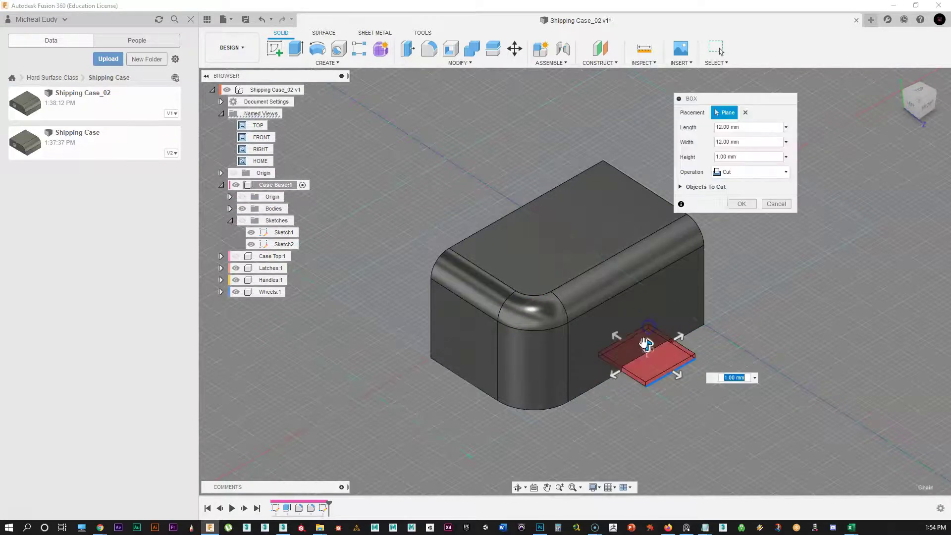
click(642, 341)
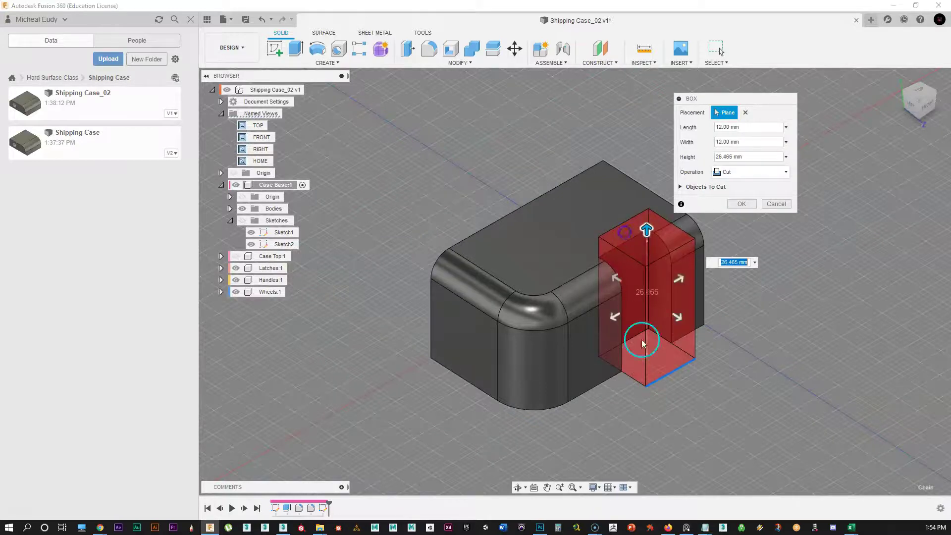
click(754, 206)
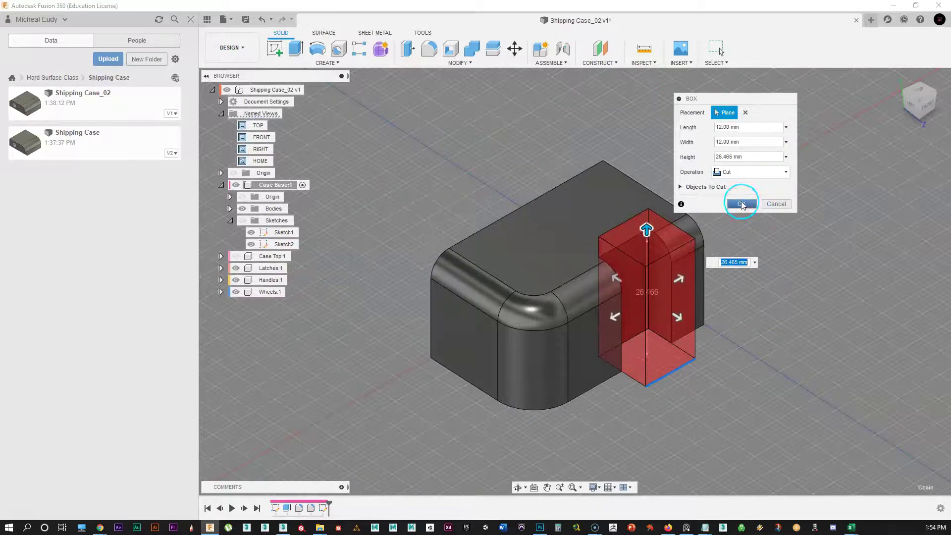
click(743, 204)
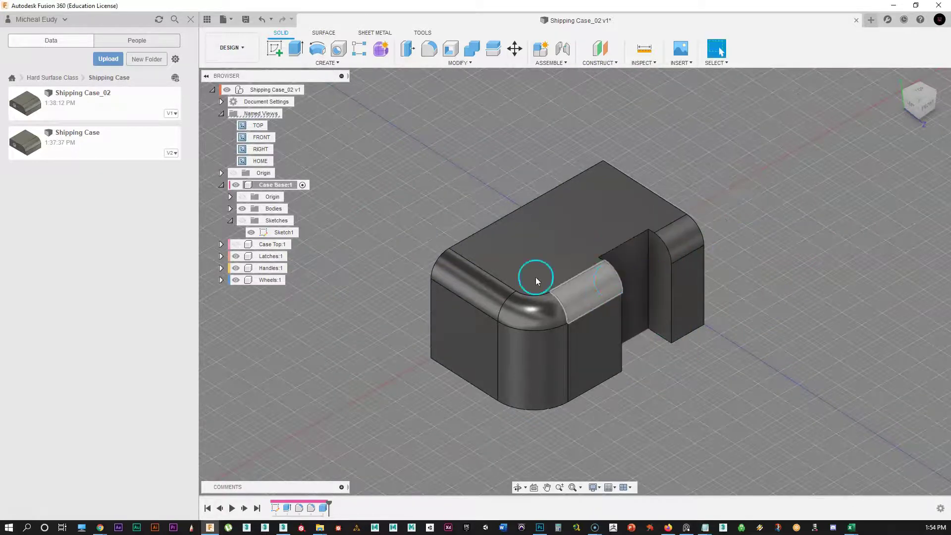
Fillet the two inner vertical edges of the notch together with a constant radius
shift+middle_drag(604, 314, 562, 278)
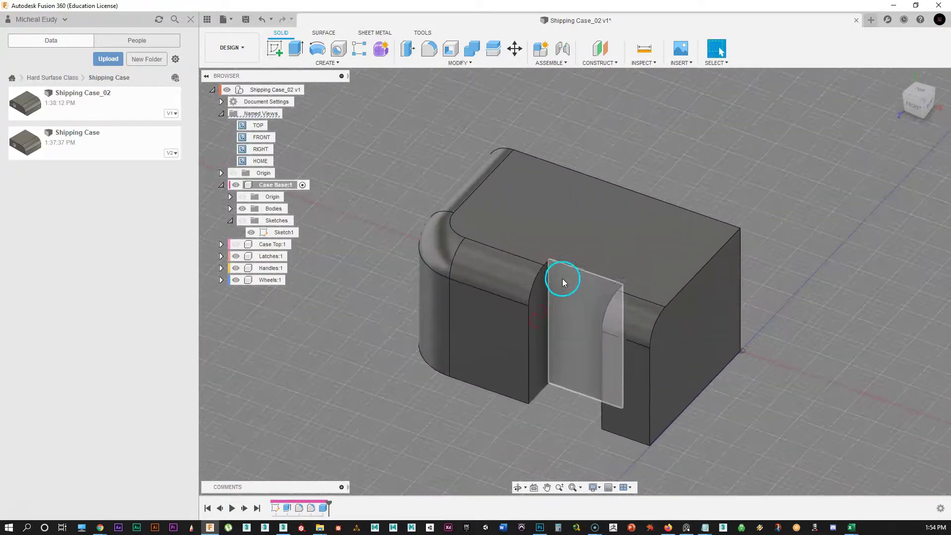
click(550, 307)
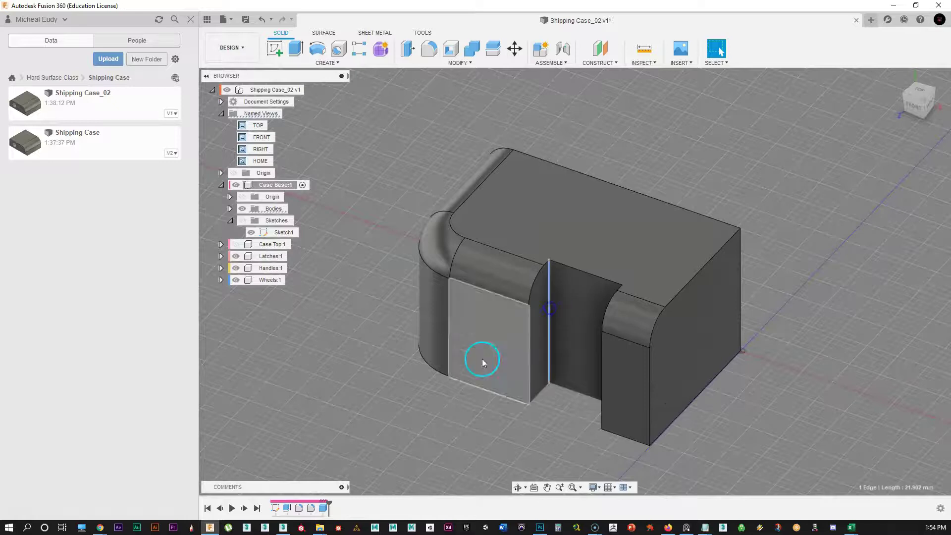
shift+middle_drag(354, 364, 628, 329)
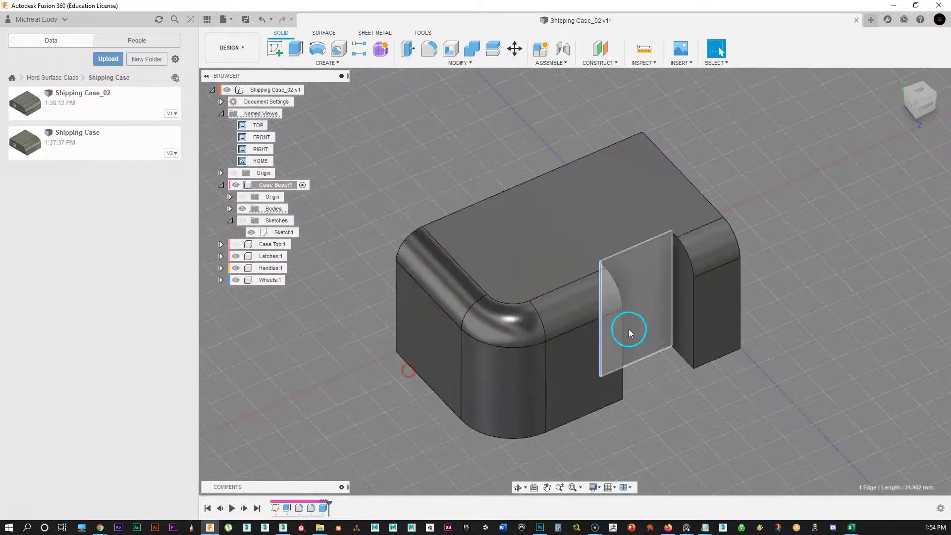
click(672, 297)
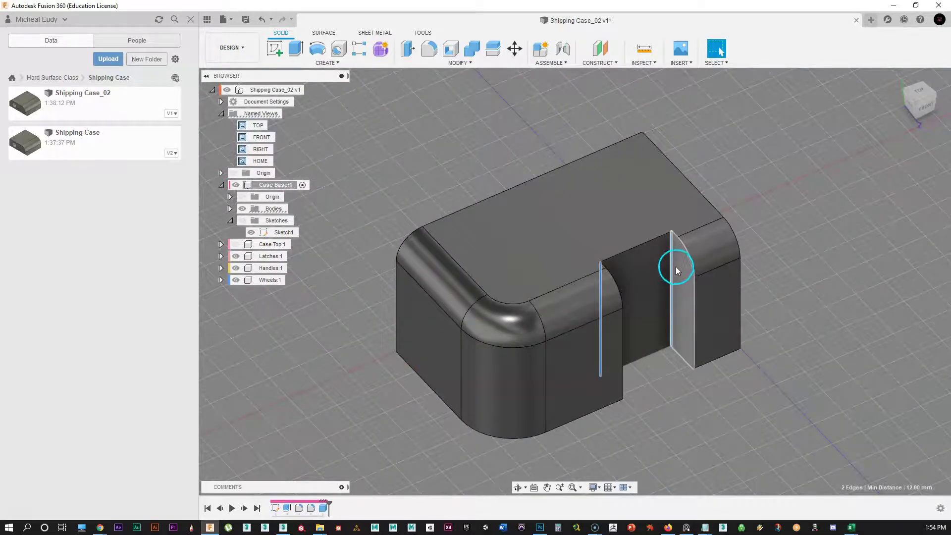
right_click(676, 267)
click(653, 319)
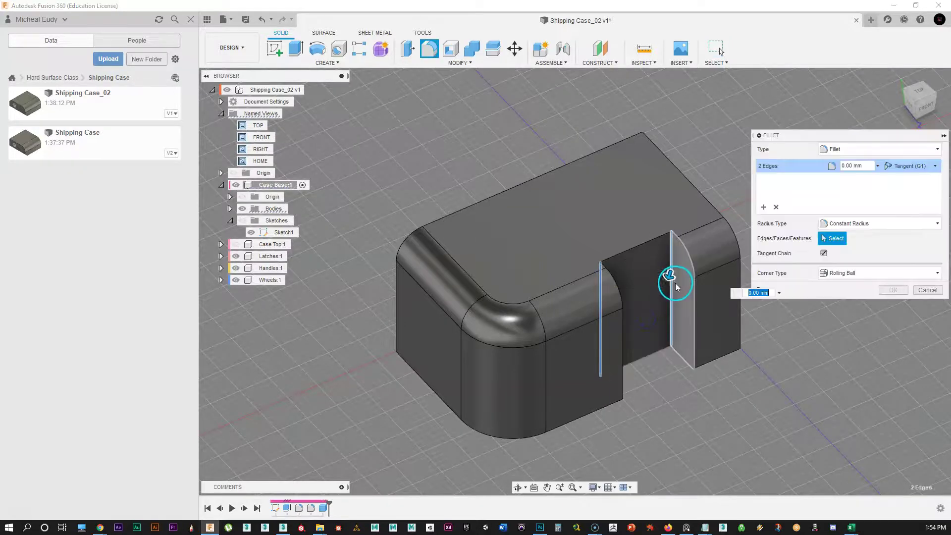
drag(668, 281, 665, 286)
click(886, 292)
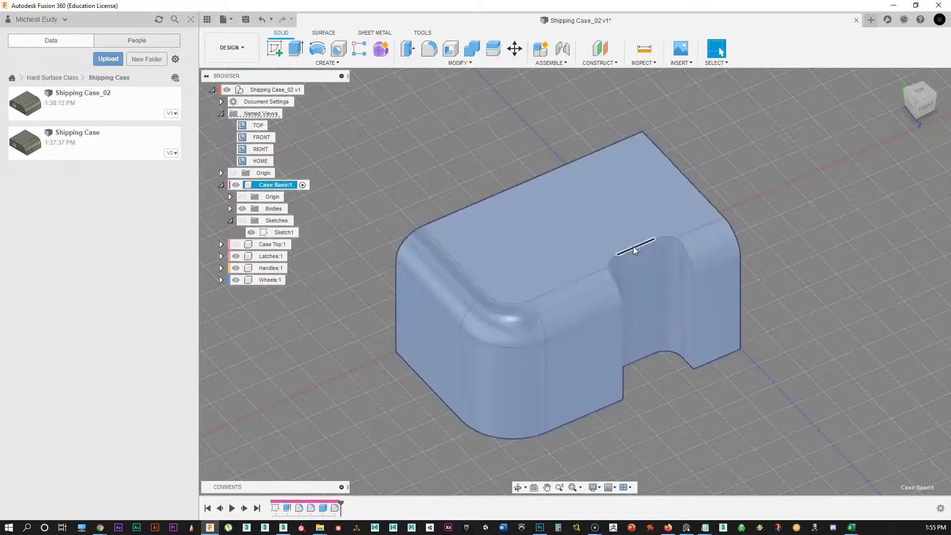
Fillet the tangent edge chain running around the notch's top and outer corners with a radius of about 2.28 mm
right_click(635, 249)
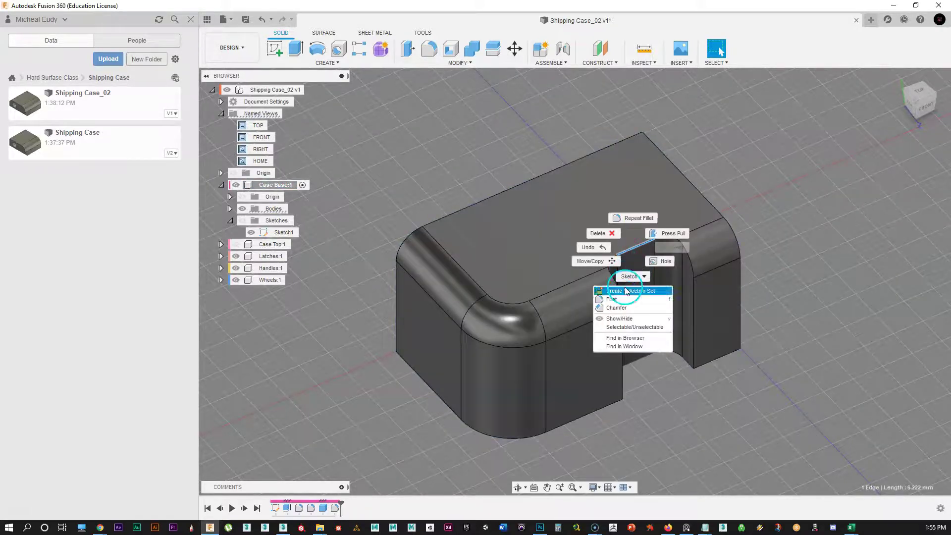
click(611, 299)
drag(637, 249, 634, 248)
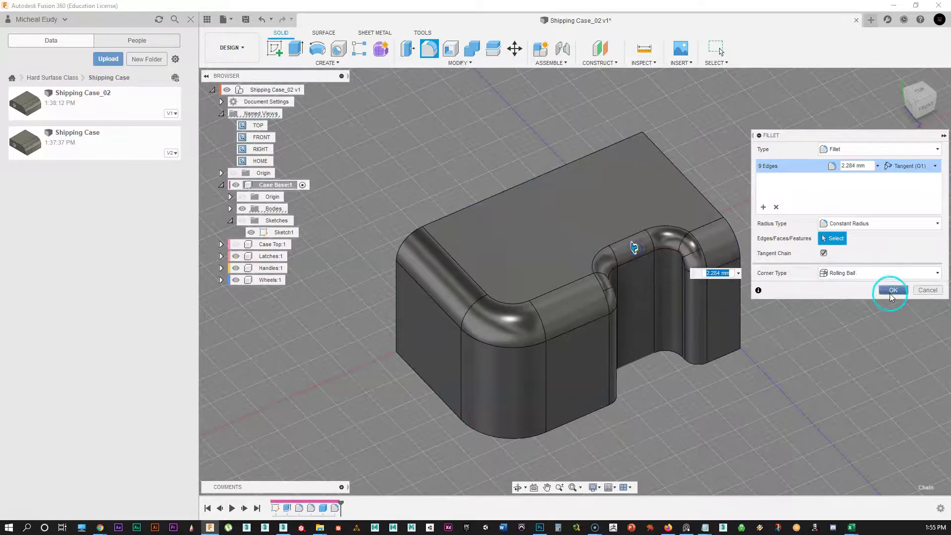
click(890, 290)
Mirror the quarter block body across its flat end face nearest the origin, using the Join operation
shift+middle_drag(658, 388, 509, 266)
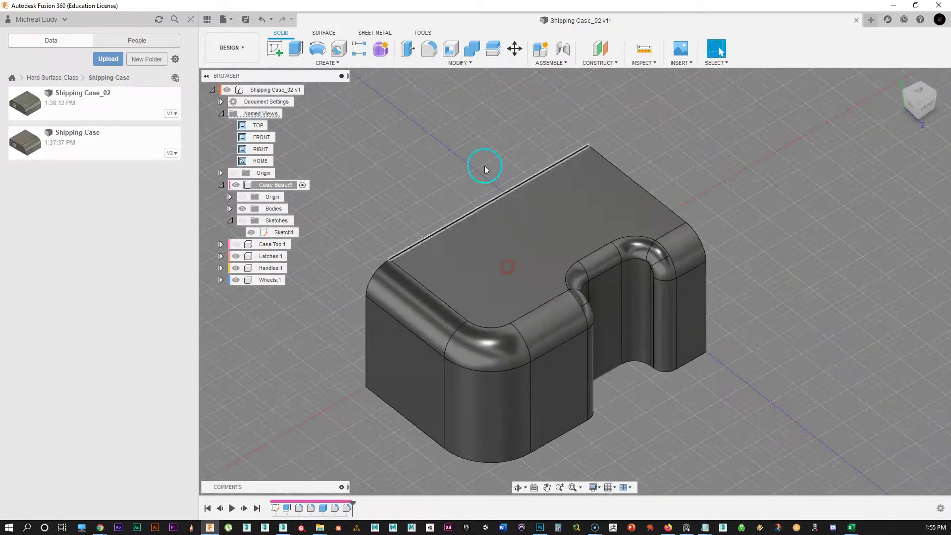
click(338, 63)
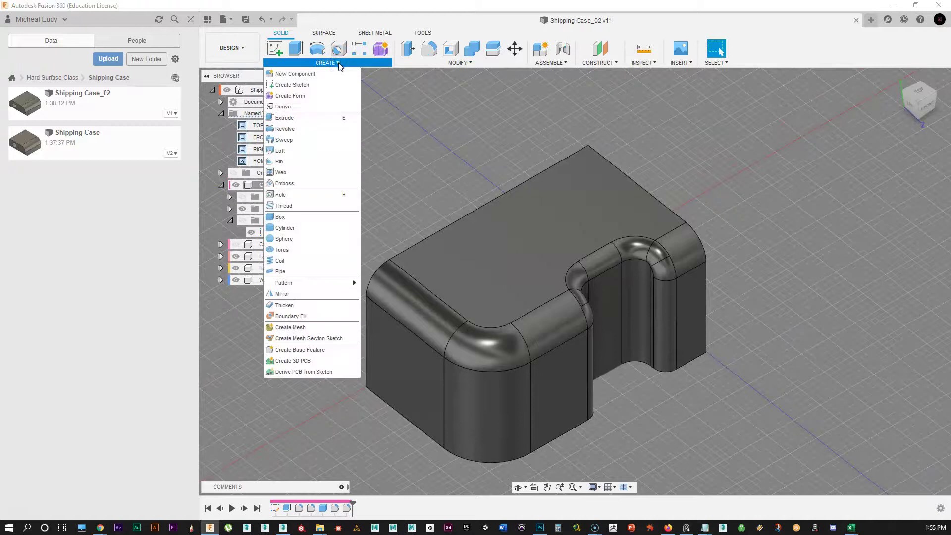
click(283, 294)
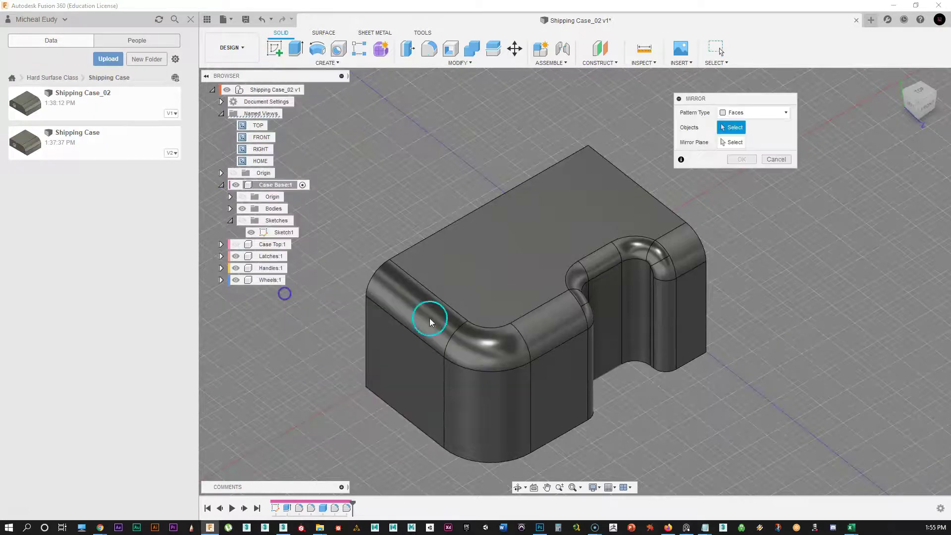
click(747, 115)
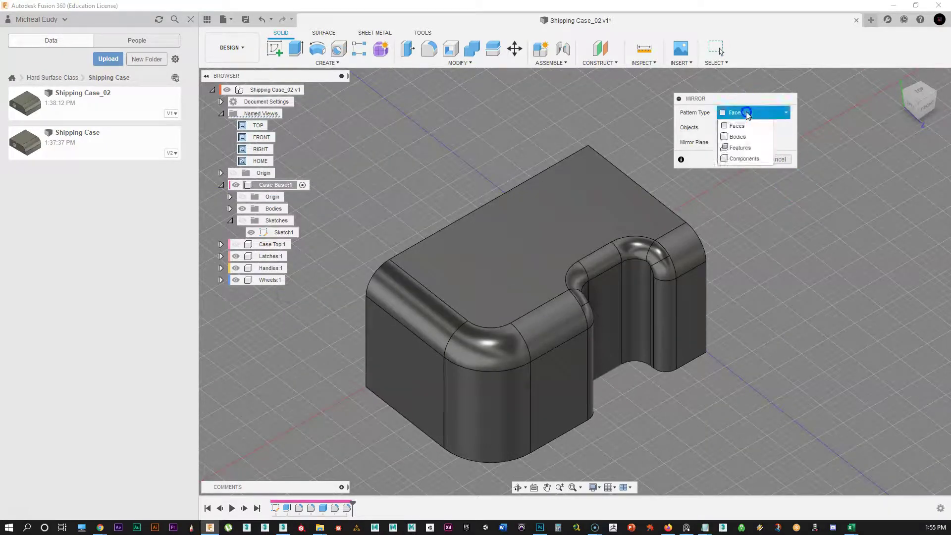
click(738, 136)
click(514, 261)
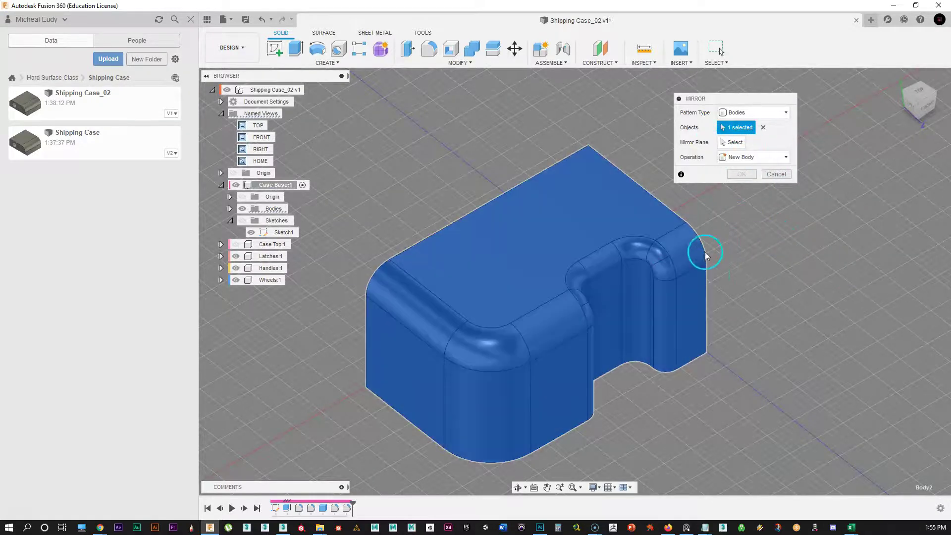
shift+middle_drag(770, 255, 677, 257)
click(733, 142)
click(687, 357)
middle_drag(824, 329, 645, 357)
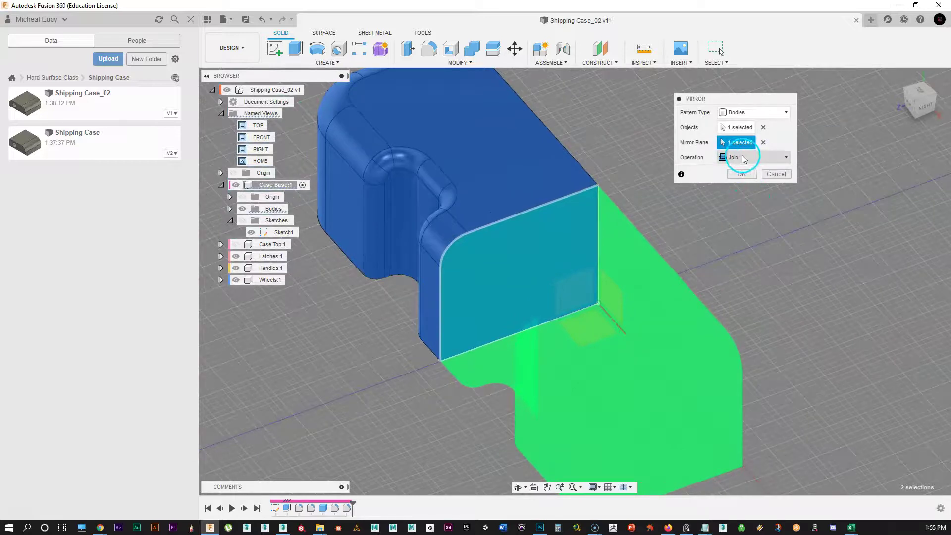
click(739, 175)
Mirror the half case body across its long flat inner face to complete the full case footprint
shift+middle_drag(452, 338, 581, 147)
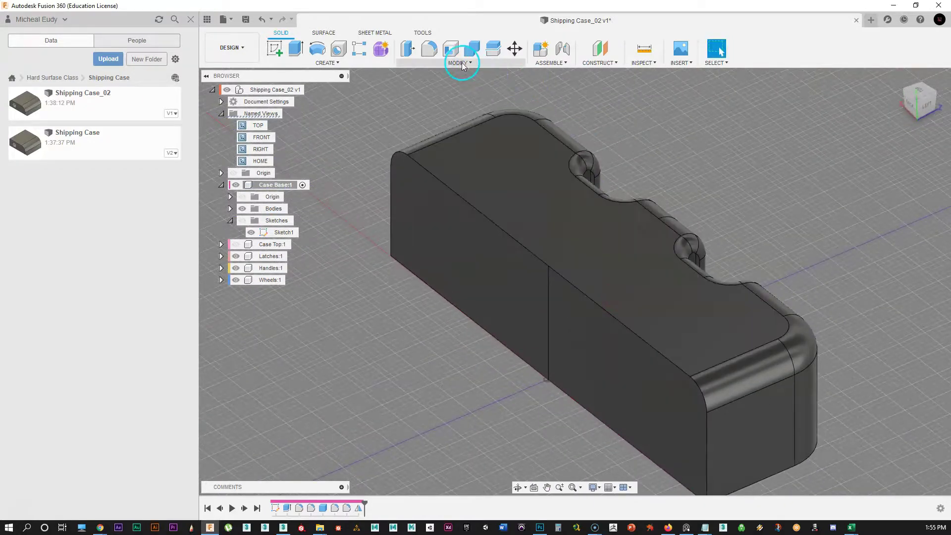
click(339, 63)
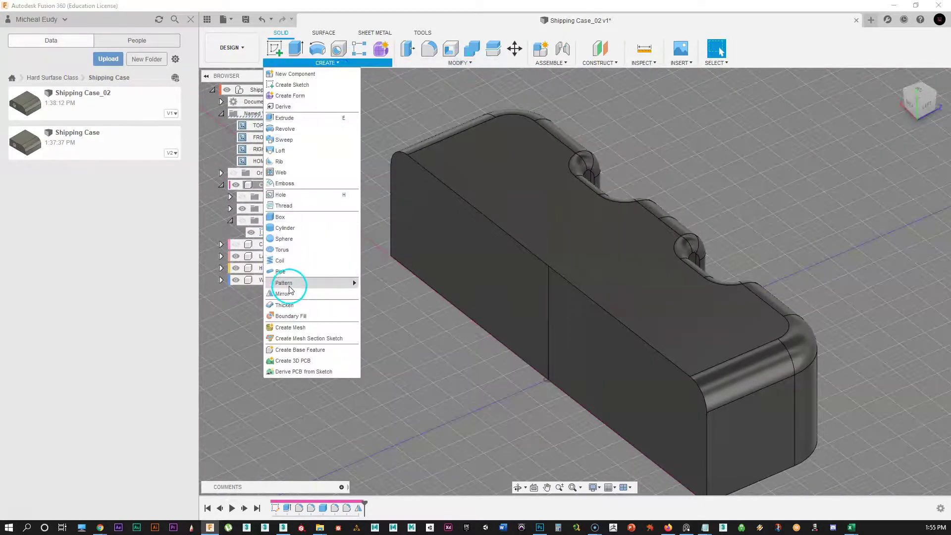
click(283, 296)
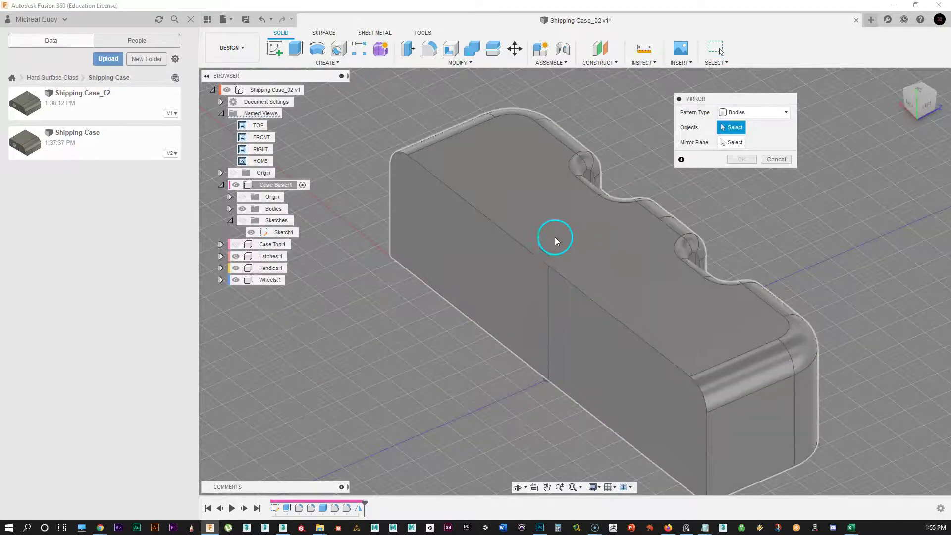
click(556, 241)
click(735, 143)
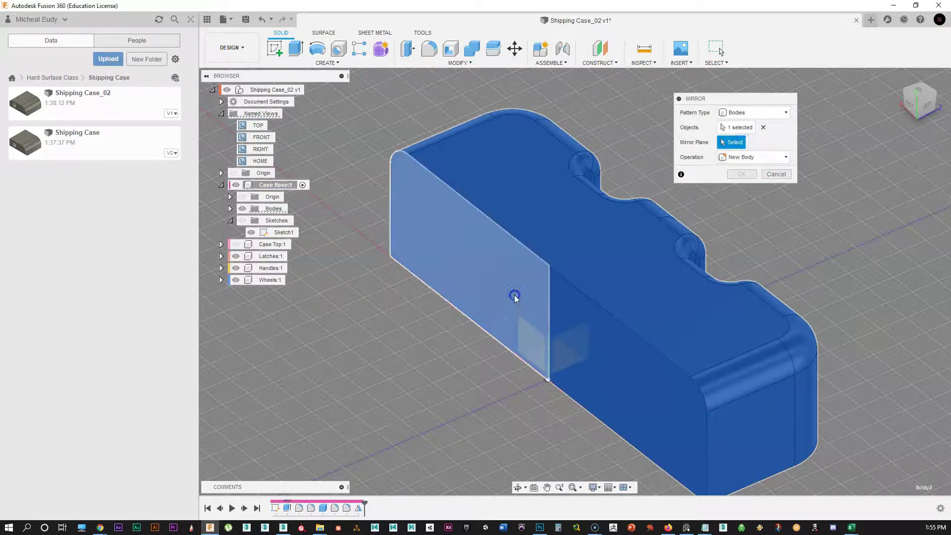
click(512, 296)
click(742, 177)
Examine the seam between the mirrored halves along the top, rounded edge and short end of the case
scroll(582, 319, down, 2)
shift+middle_drag(654, 310, 459, 302)
middle_drag(661, 342, 620, 344)
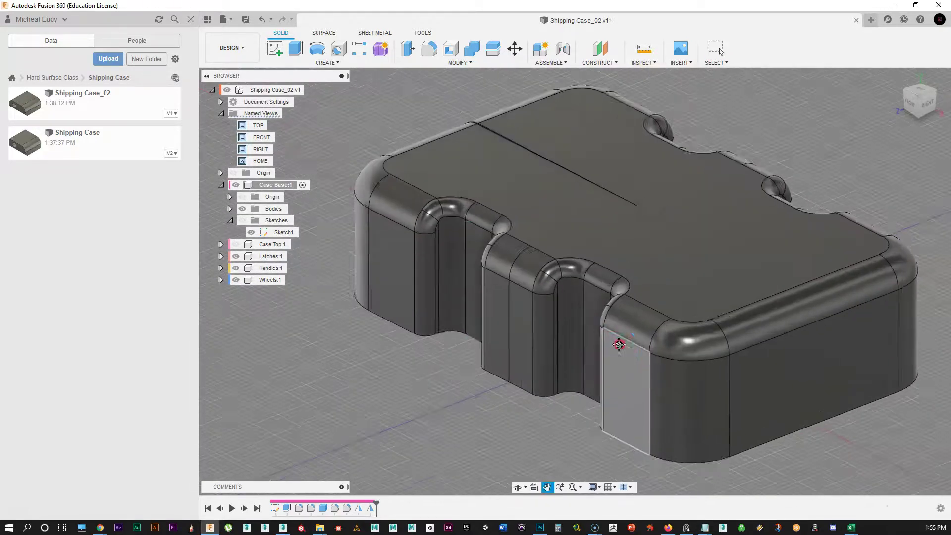
scroll(485, 158, up, 2)
middle_drag(470, 159, 536, 156)
scroll(537, 155, up, 1)
shift+middle_drag(546, 191, 656, 170)
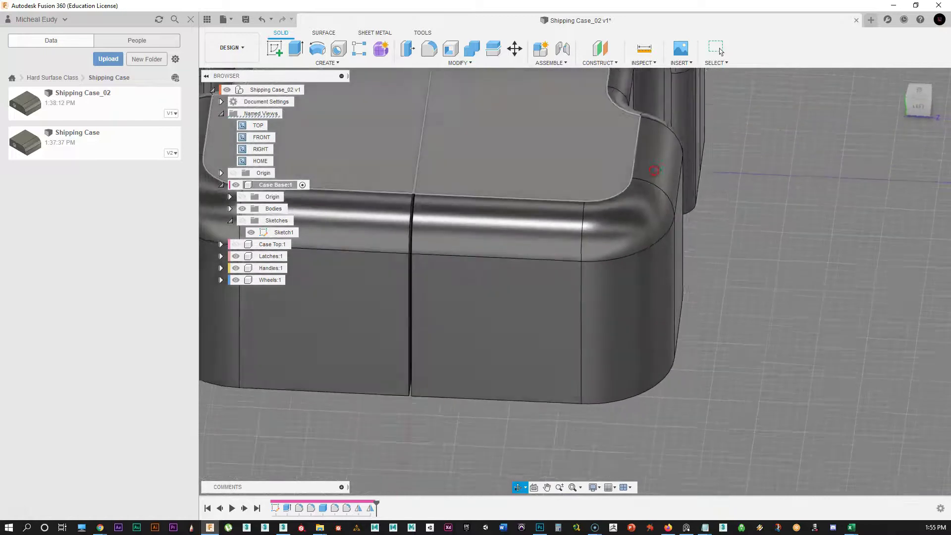
scroll(459, 218, up, 3)
middle_drag(454, 239, 594, 257)
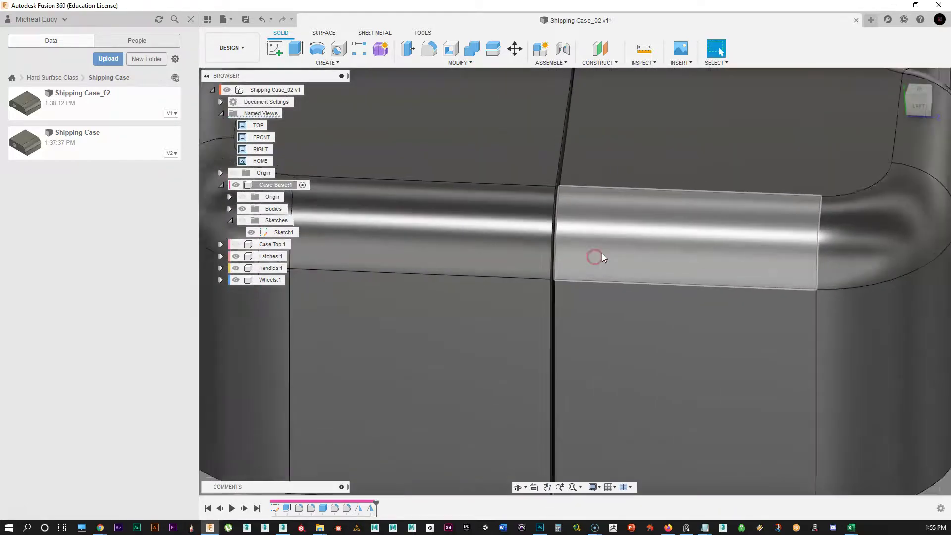
scroll(610, 267, down, 5)
shift+middle_drag(693, 282, 543, 333)
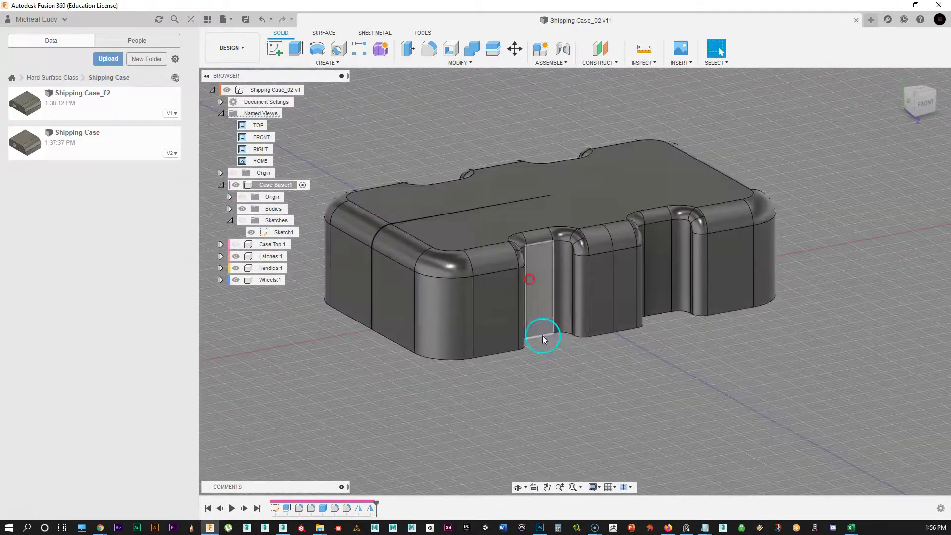
Switch the camera to Perspective and view the whole case base from above its front corner
click(599, 488)
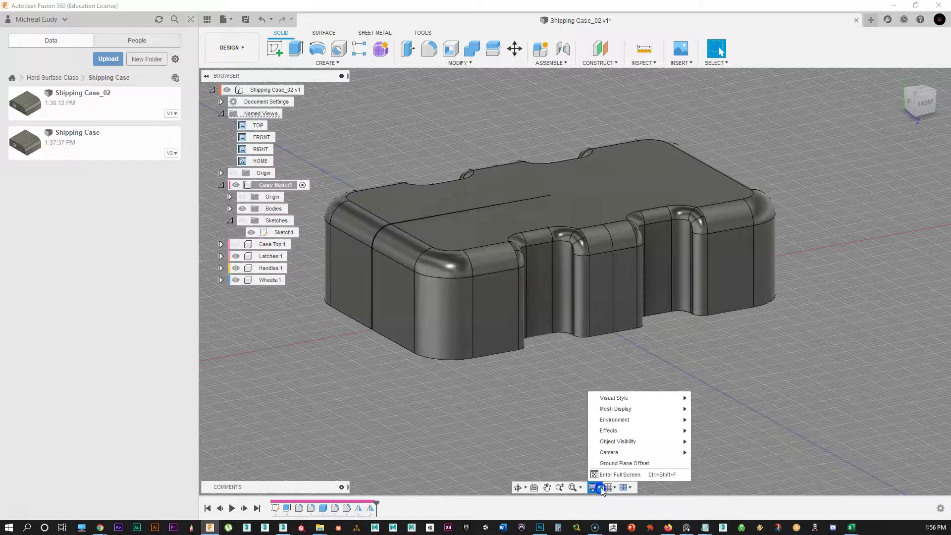
mouse_move(622, 453)
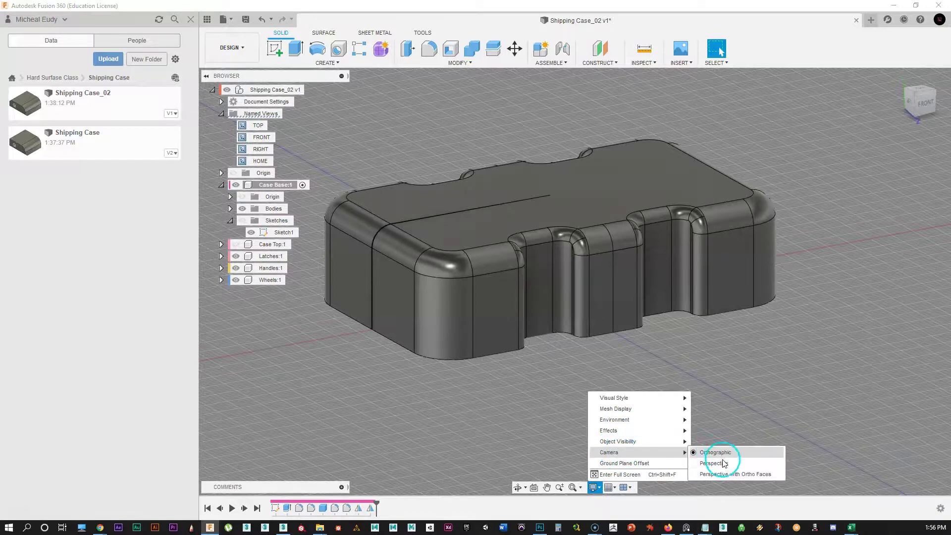
click(718, 463)
middle_drag(596, 338, 649, 295)
shift+middle_drag(562, 299, 588, 327)
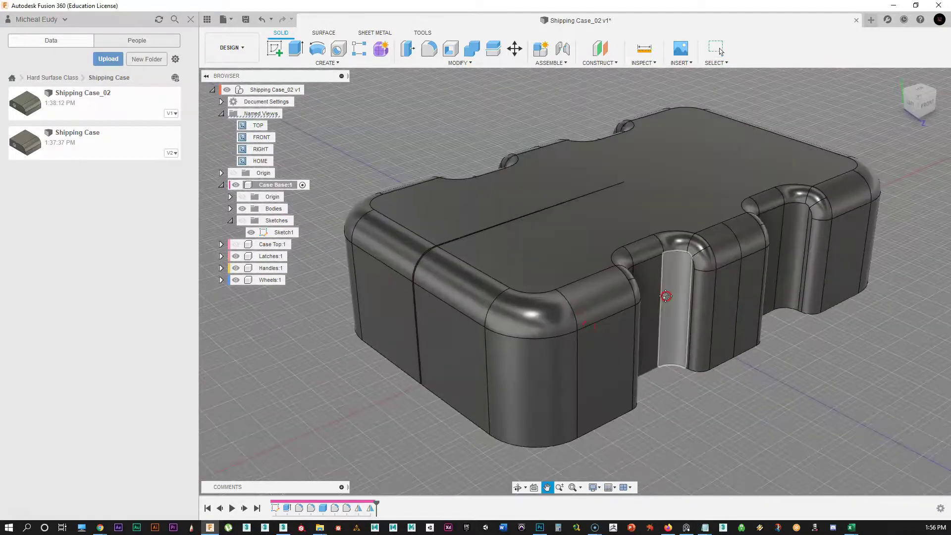
middle_drag(666, 297, 620, 283)
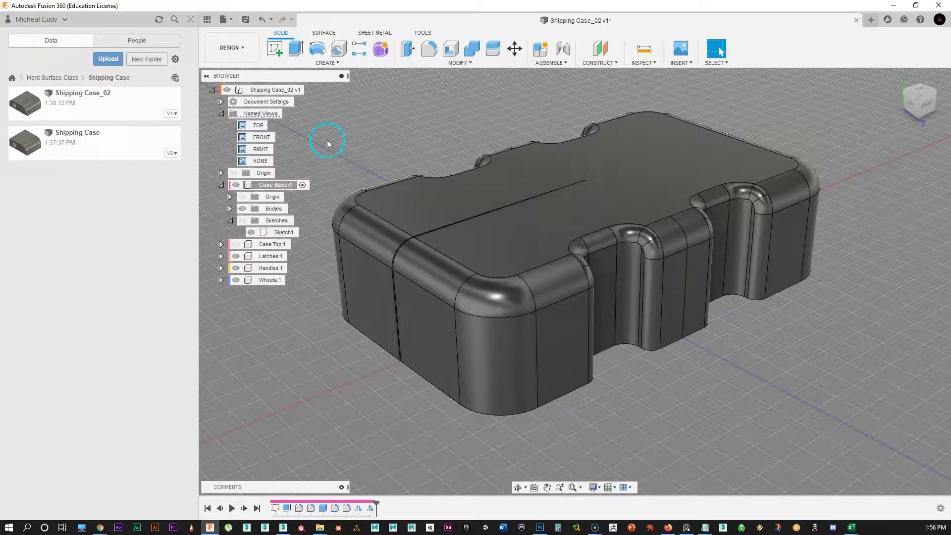
Change the document's active units to inches
click(221, 114)
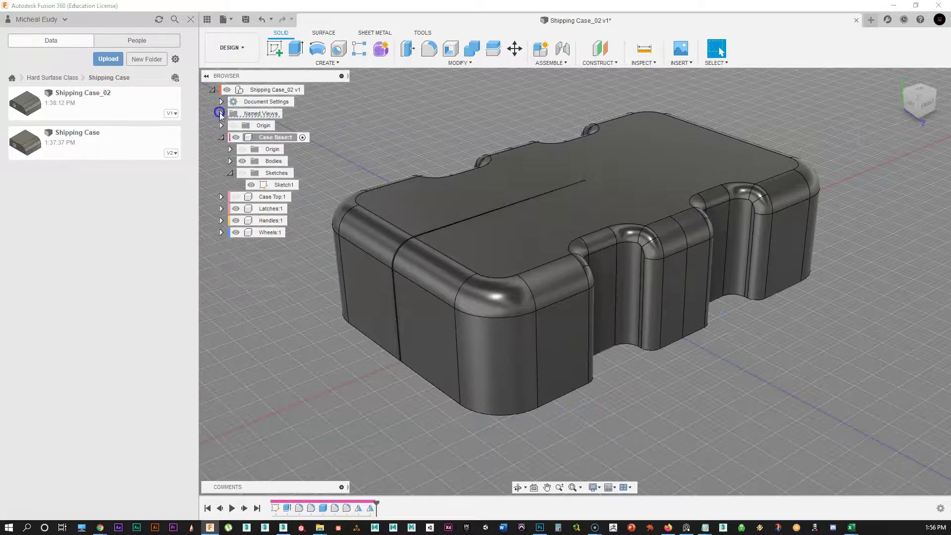
click(266, 103)
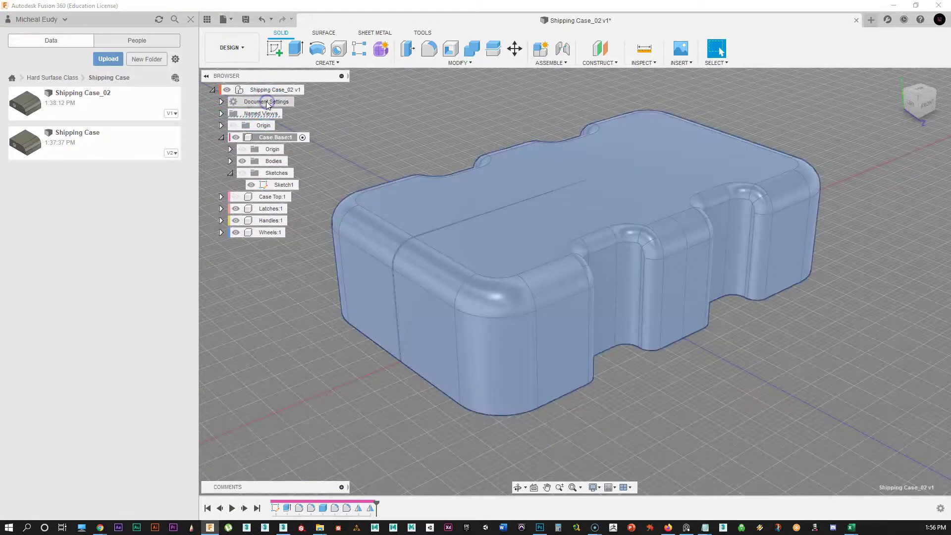
click(220, 102)
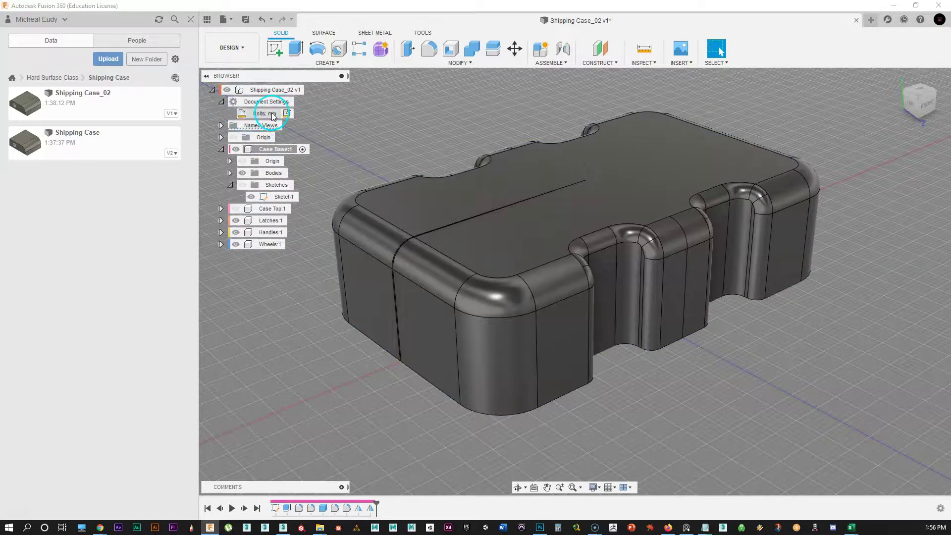
click(288, 114)
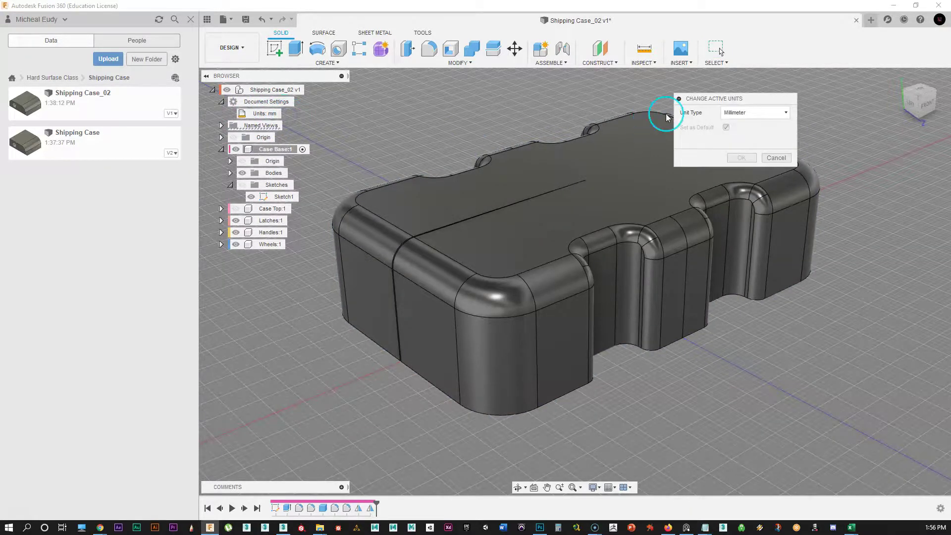
click(515, 100)
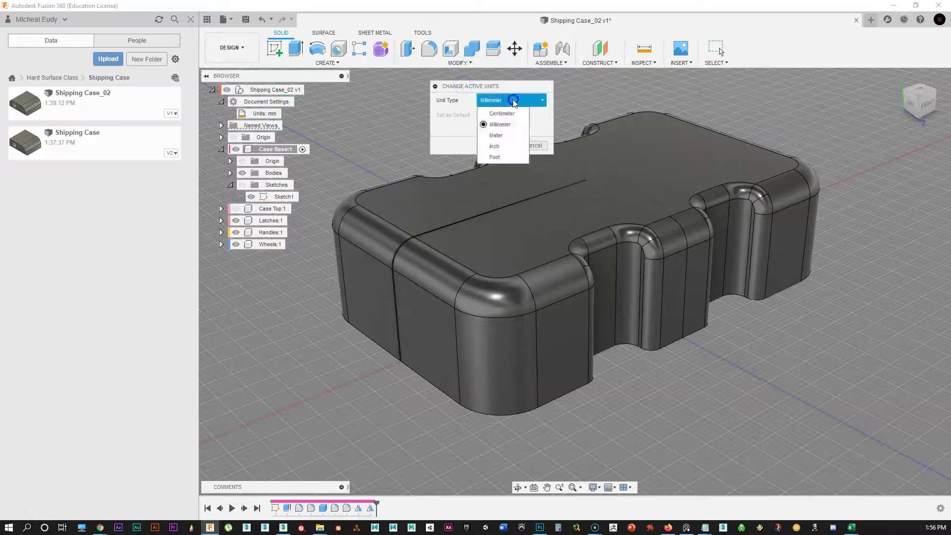
click(494, 146)
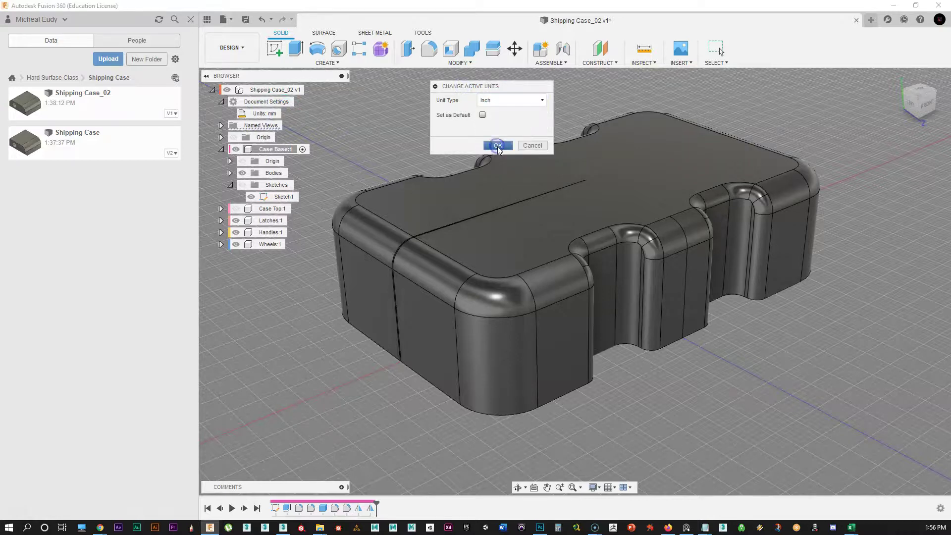
click(512, 145)
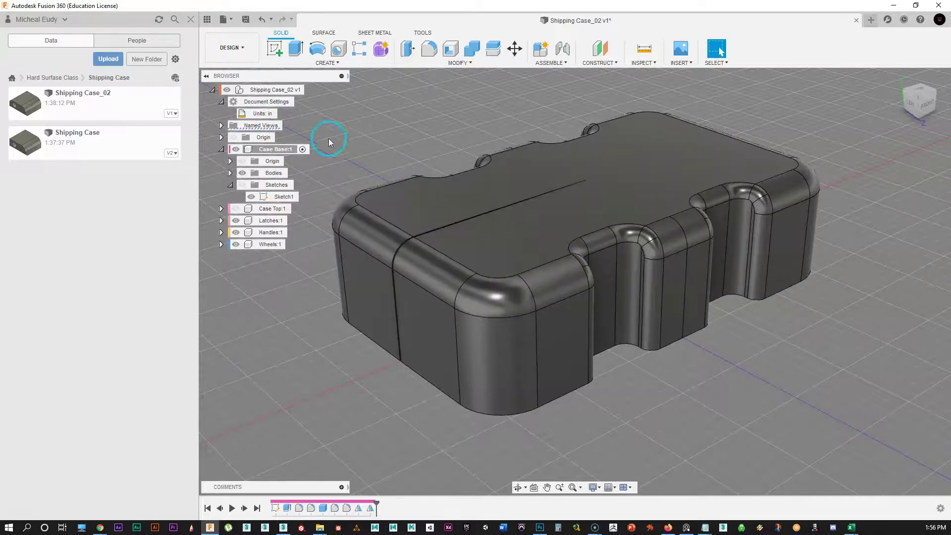
Frame the whole case base from its front corner and save this camera position as a named view called Main View
shift+middle_drag(408, 186, 497, 278)
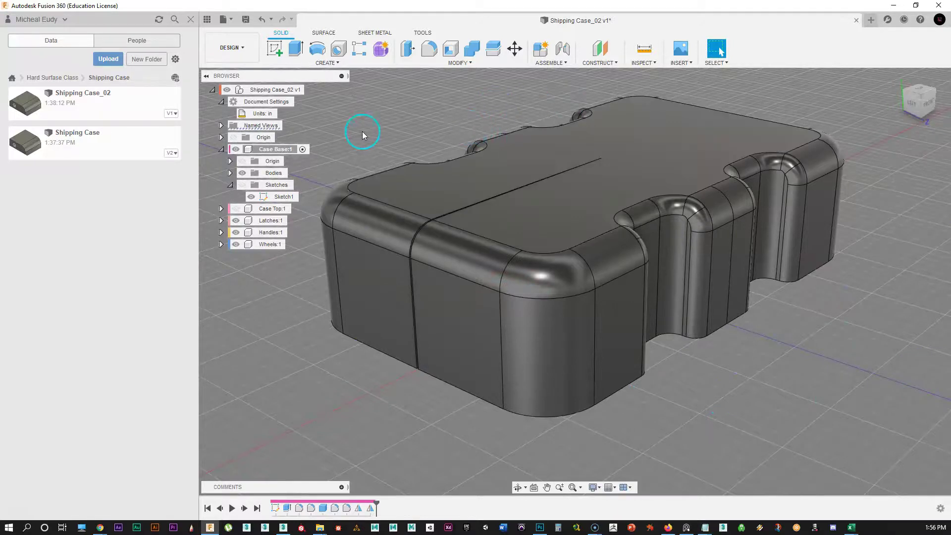
right_click(252, 127)
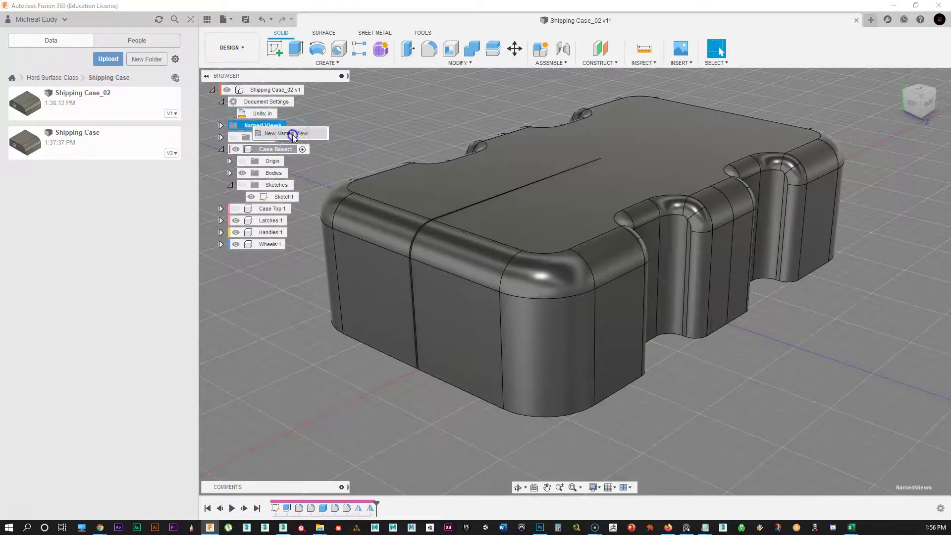
click(292, 133)
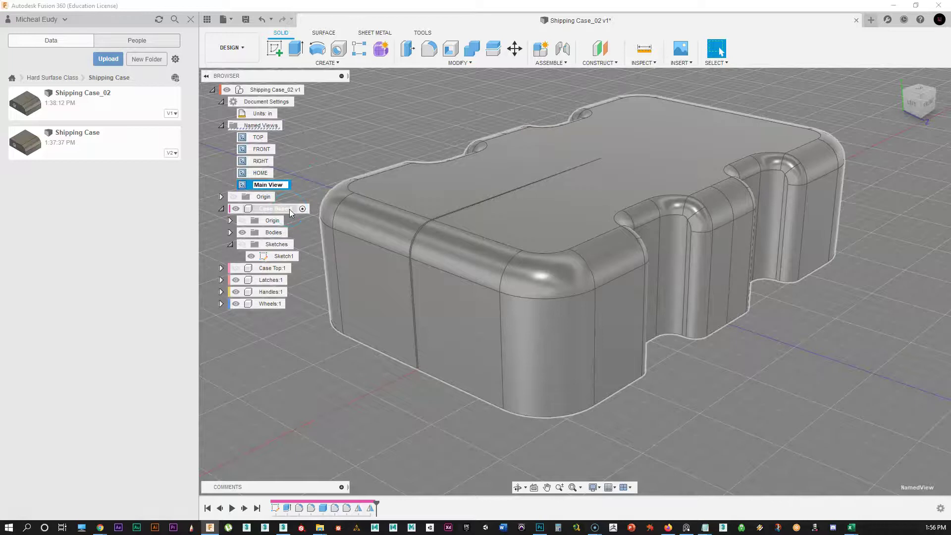
key(Return)
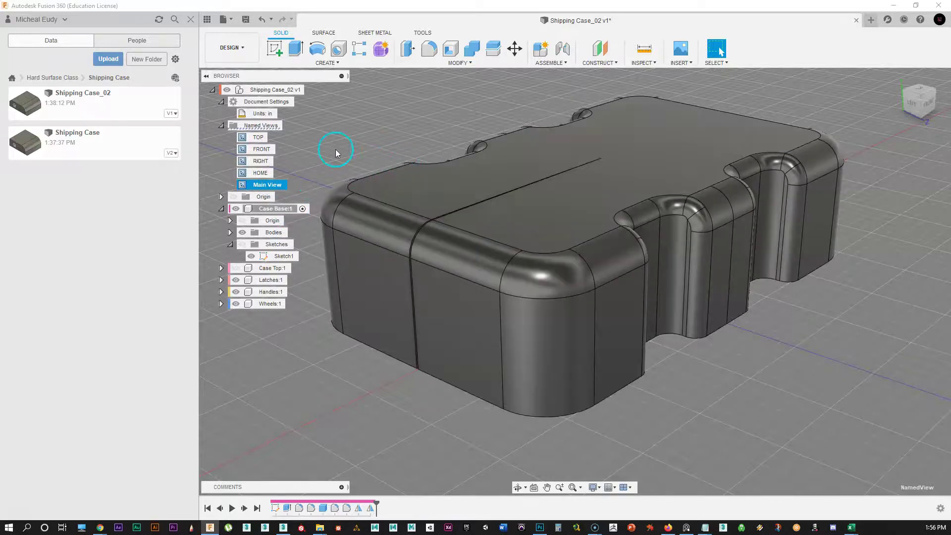
Add a joined cylinder about 0.224 in in diameter and 0.343 in high to the flat face at the far short end of the case
shift+middle_drag(863, 238, 713, 233)
shift+middle_drag(648, 272, 611, 299)
middle_drag(812, 277, 624, 301)
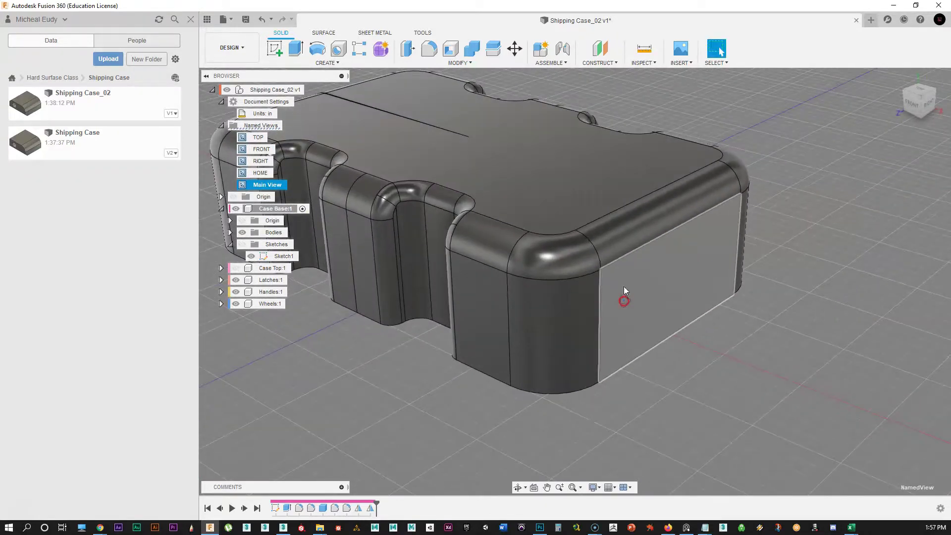
click(333, 63)
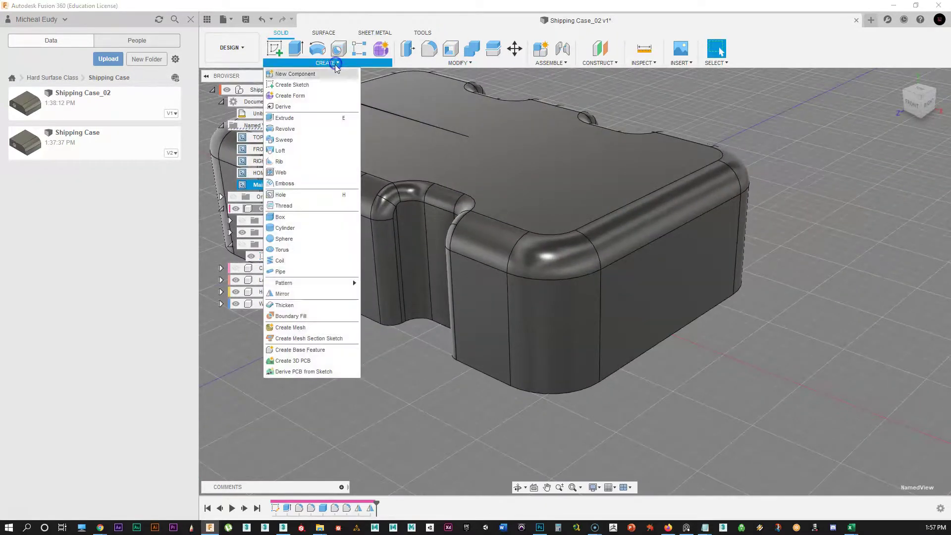
click(285, 228)
click(649, 279)
click(658, 290)
drag(653, 277, 709, 296)
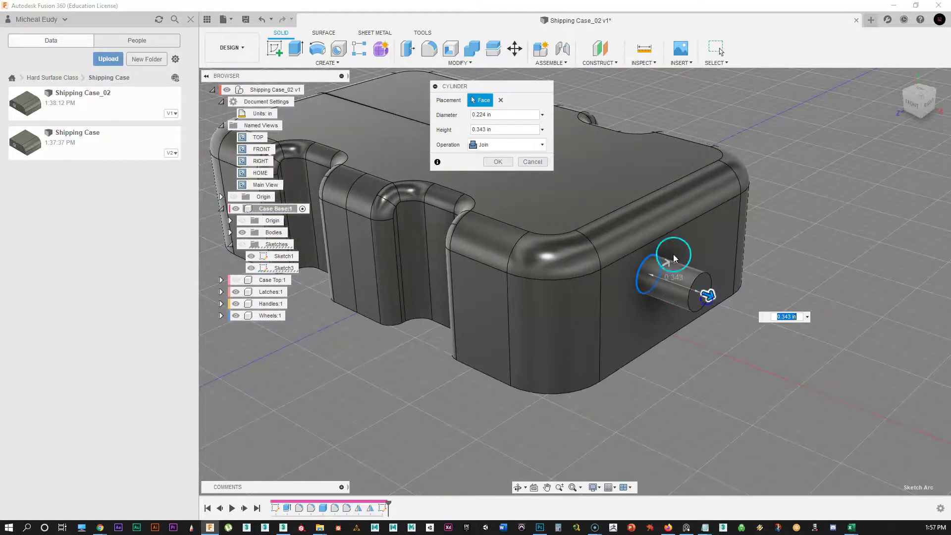
click(507, 162)
Fillet the edge where the cylinder meets the case's end face with a radius of about 0.079 in
scroll(682, 291, up, 3)
click(626, 284)
right_click(626, 285)
click(599, 333)
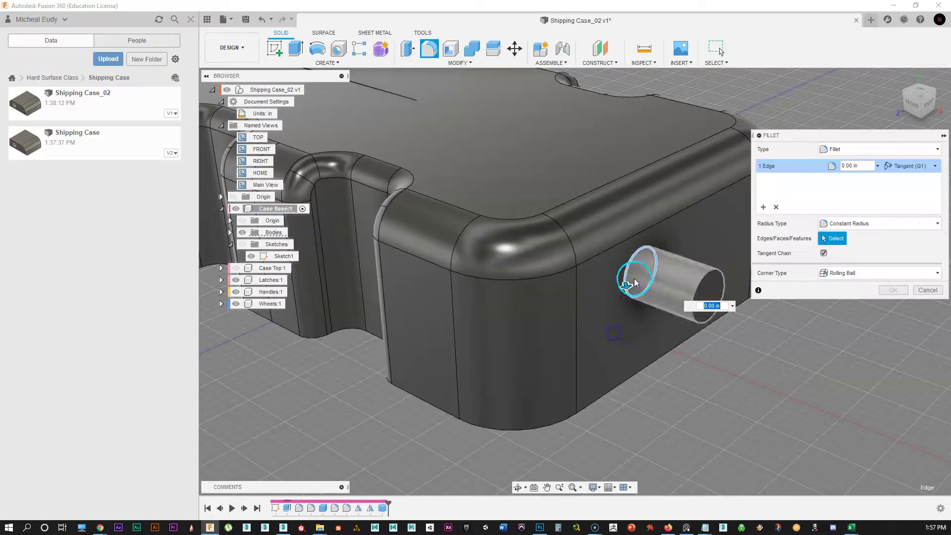
drag(627, 279, 627, 289)
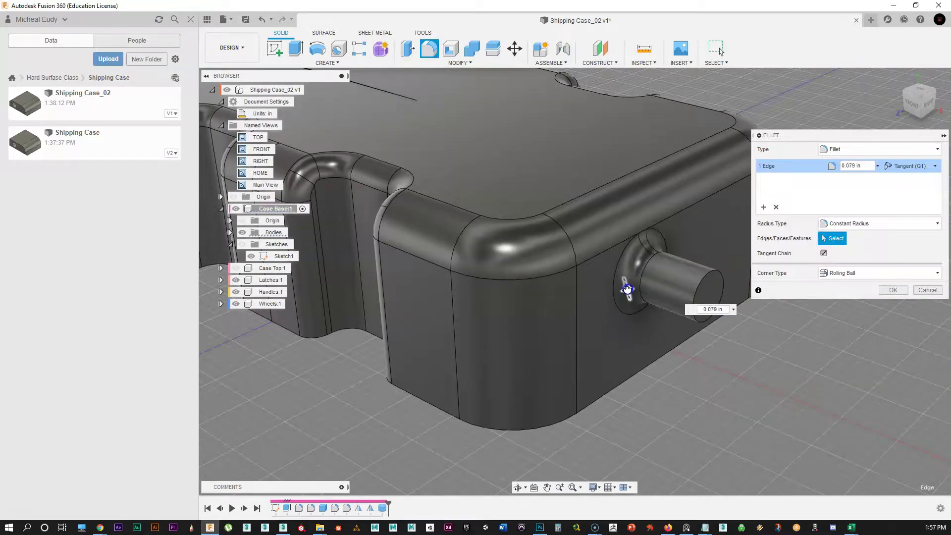
click(894, 292)
Restore the saved Main View of the case
scroll(530, 293, down, 5)
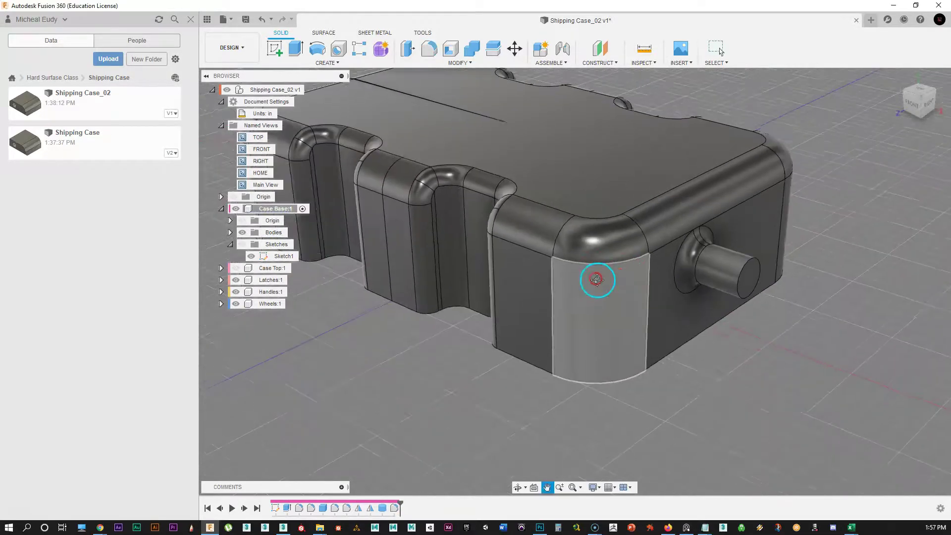
double_click(262, 187)
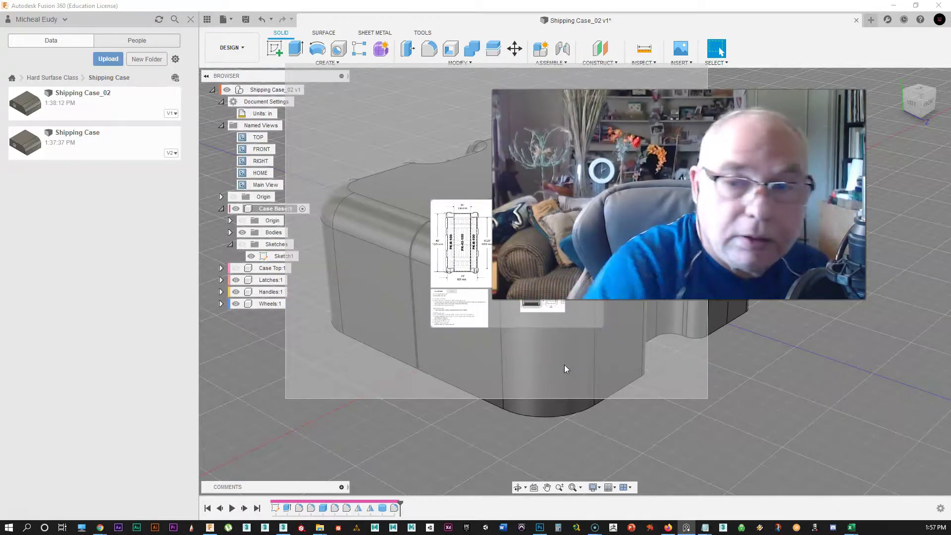
Examine the case dimension drawing, the specification text and the latch and handle drawings on the reference image board
scroll(538, 296, up, 3)
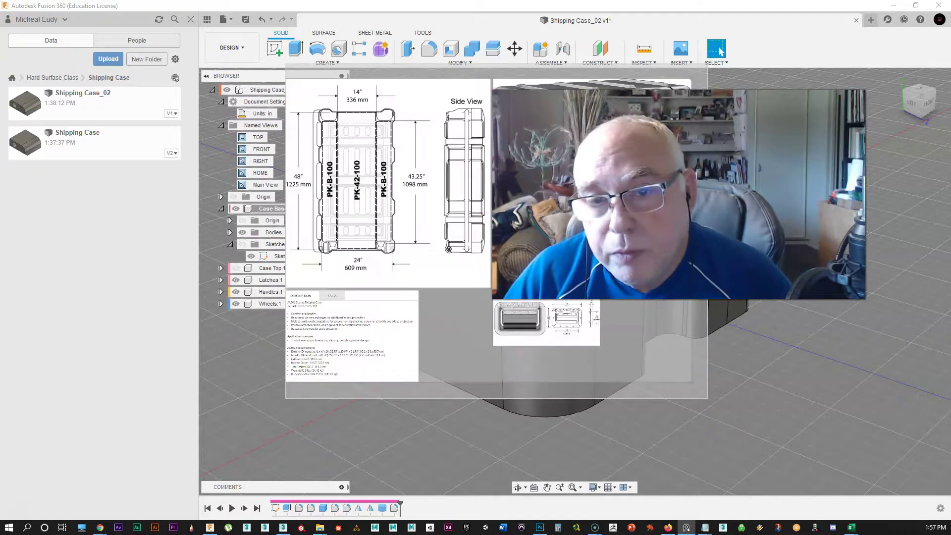
scroll(436, 315, up, 2)
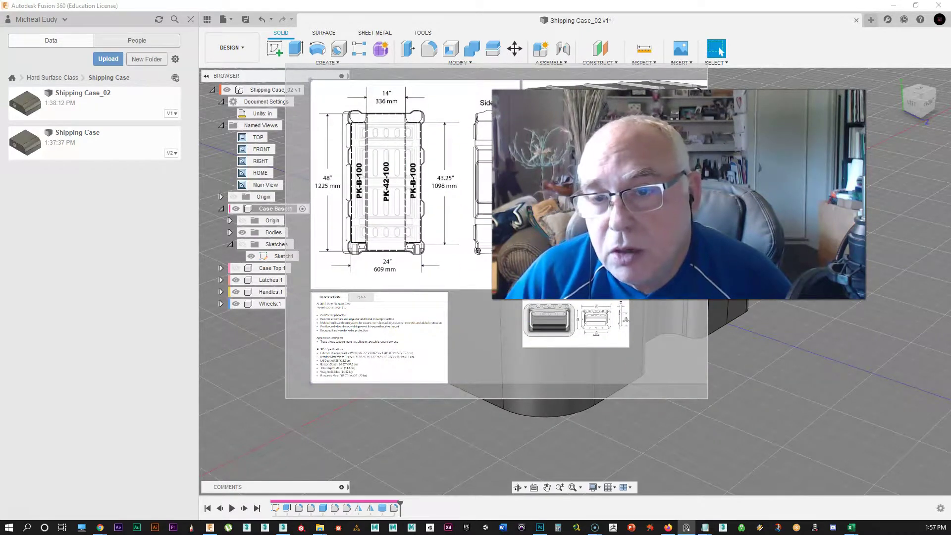
right_drag(599, 282, 589, 302)
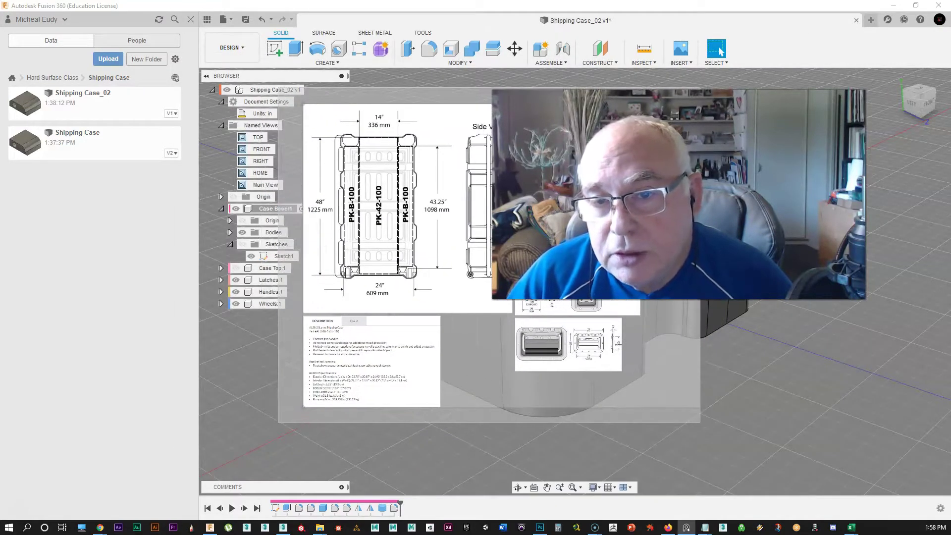
scroll(566, 244, down, 2)
scroll(566, 244, up, 1)
mouse_move(499, 226)
middle_down()
mouse_move(405, 212)
mouse_move(541, 198)
mouse_move(487, 233)
middle_up()
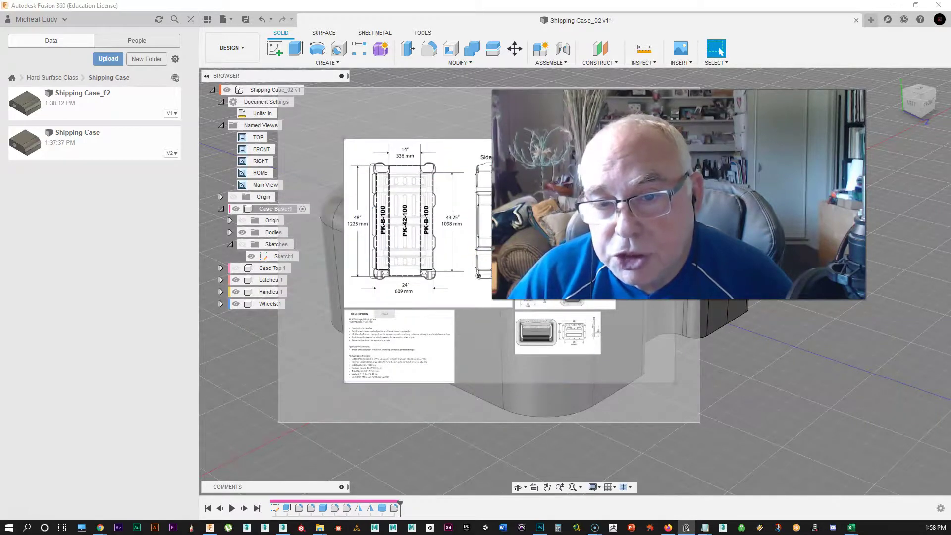
mouse_move(555, 251)
middle_down()
mouse_move(597, 223)
mouse_move(549, 248)
mouse_move(572, 246)
middle_up()
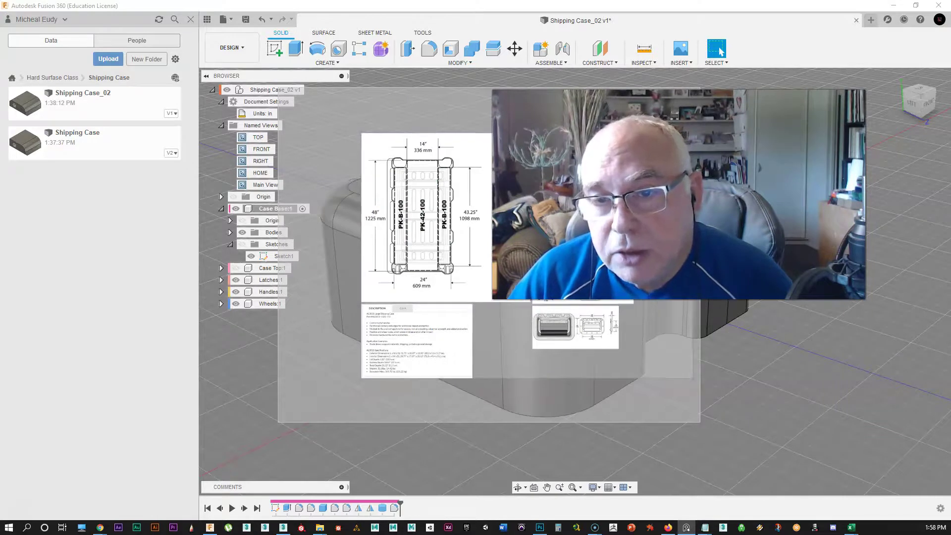
double_click(594, 213)
double_click(590, 233)
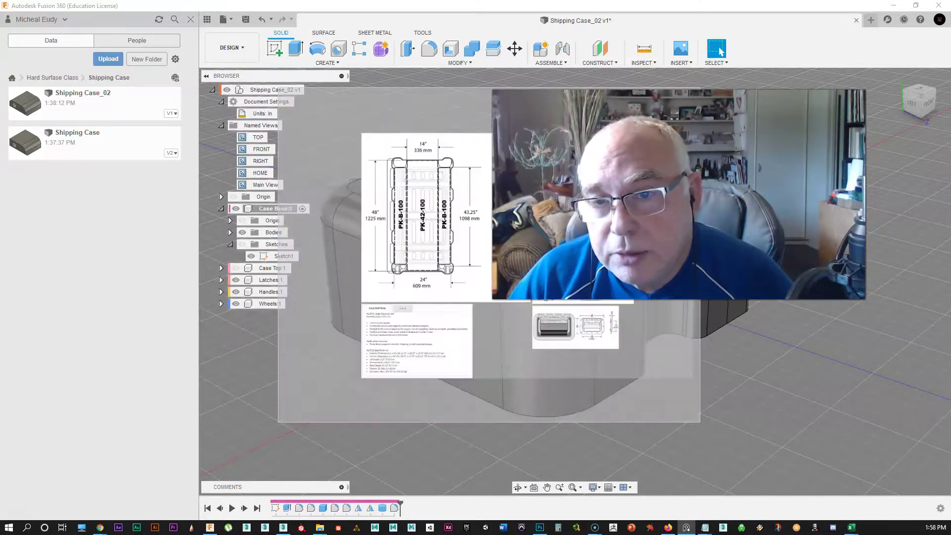
double_click(584, 281)
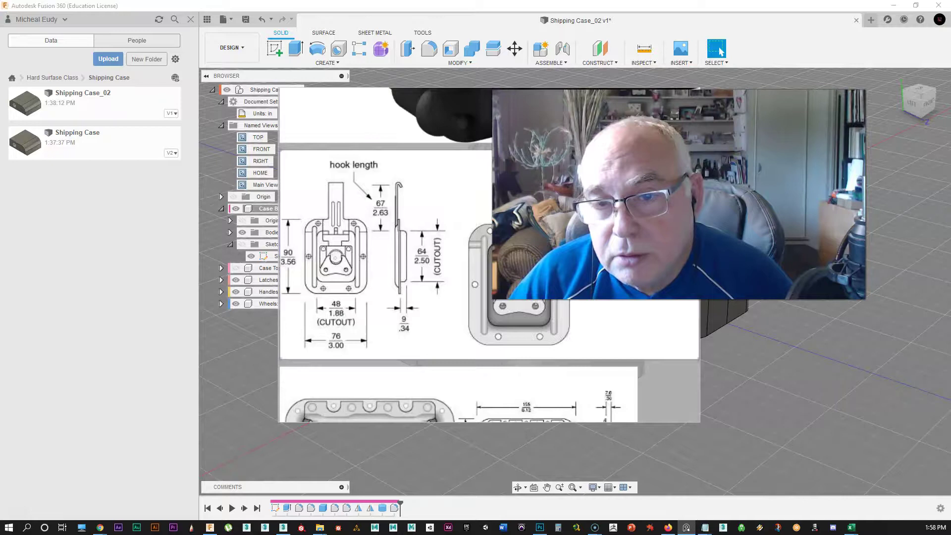
double_click(584, 277)
mouse_move(584, 262)
right_down()
mouse_move(604, 237)
mouse_move(737, 270)
mouse_move(639, 257)
right_up()
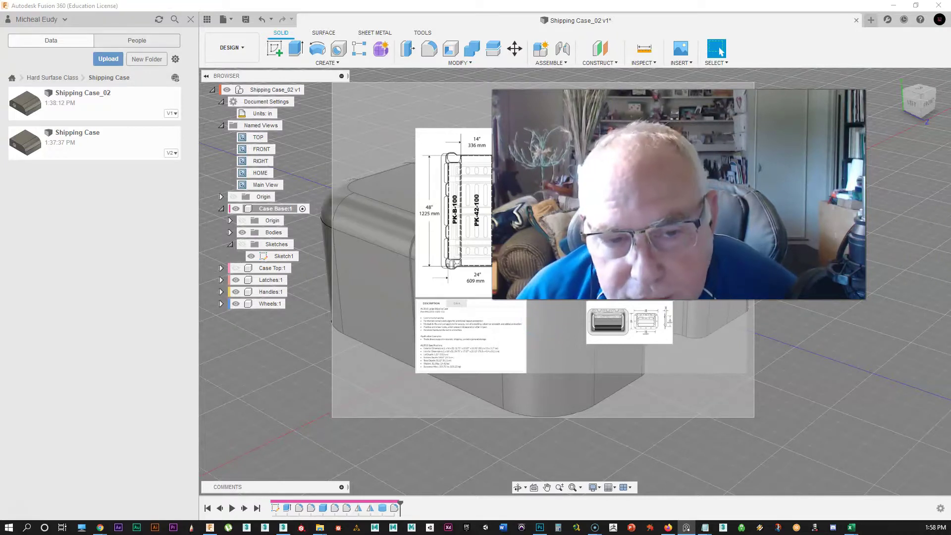
Rename the body inside the Case Base component as Case Top
click(230, 232)
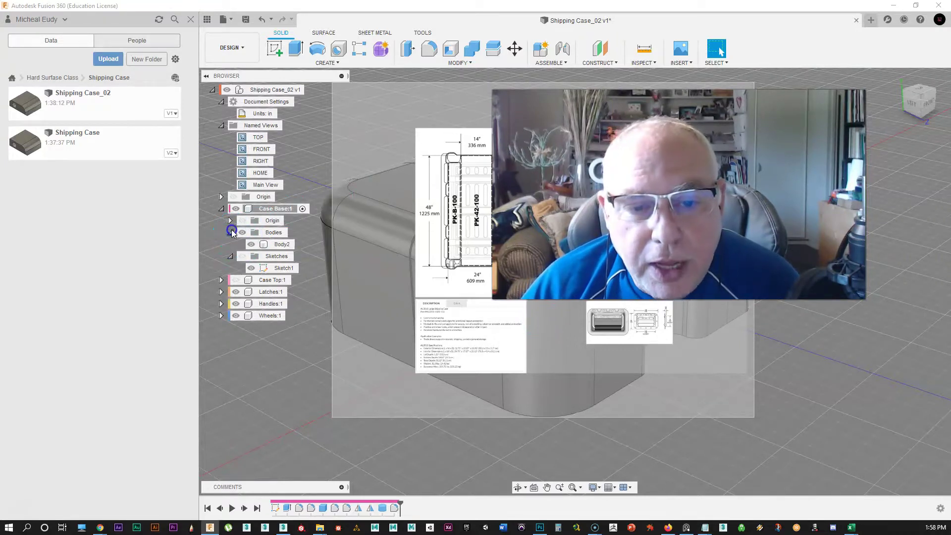
click(283, 244)
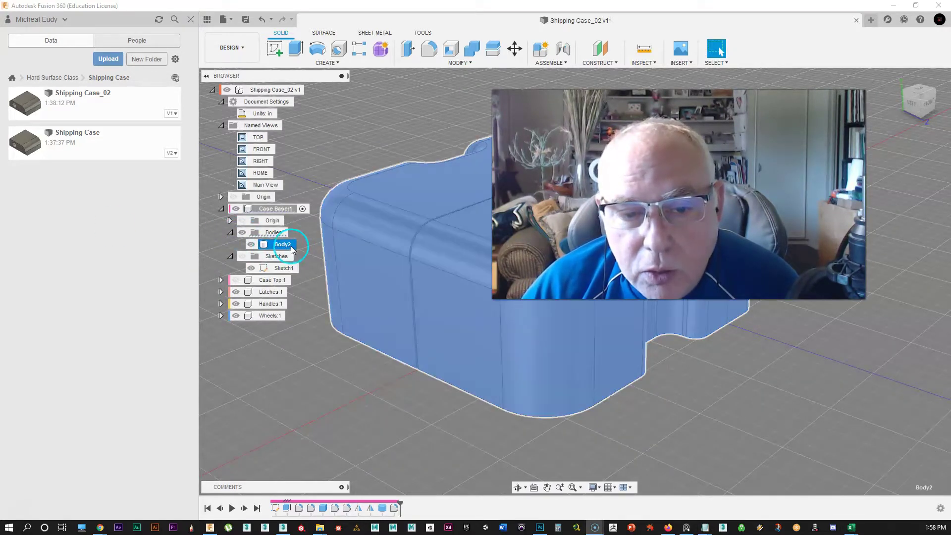
double_click(283, 245)
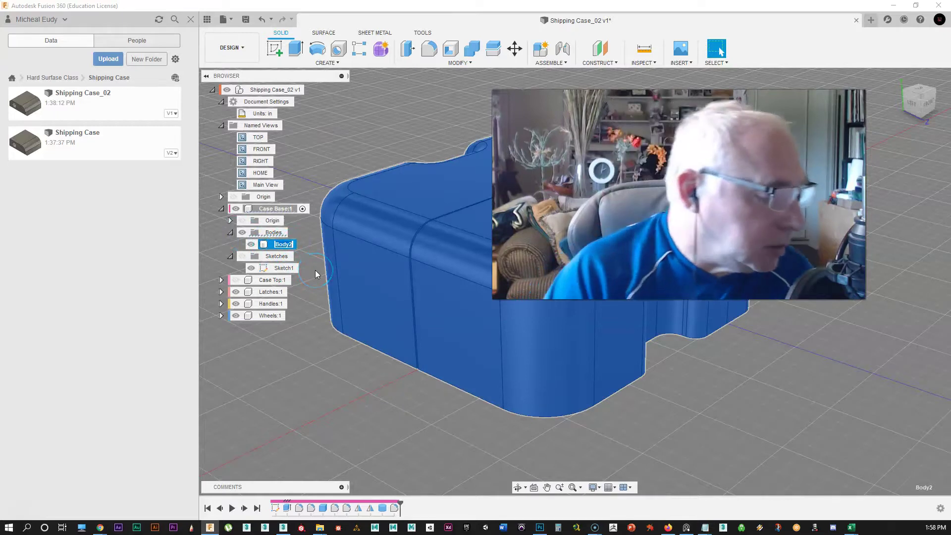
text(Case Top)
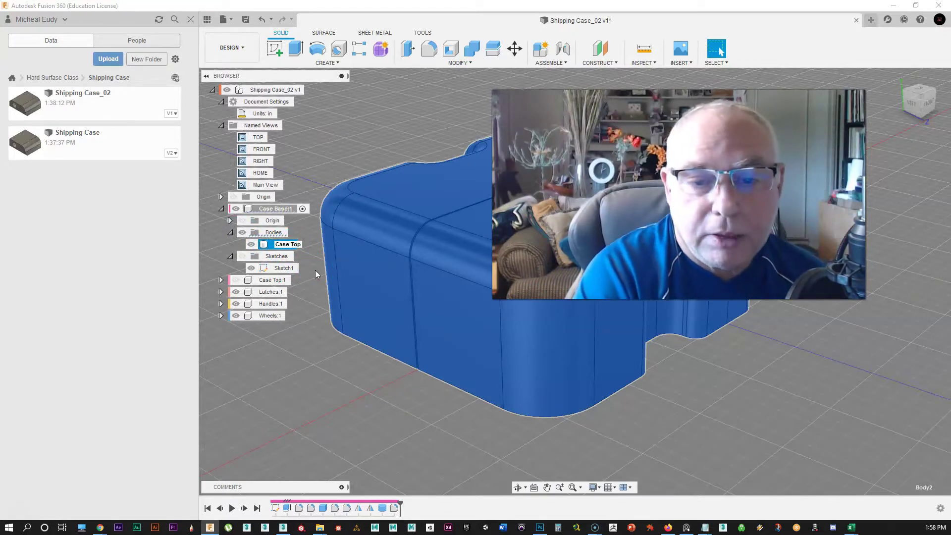
key(Return)
click(580, 322)
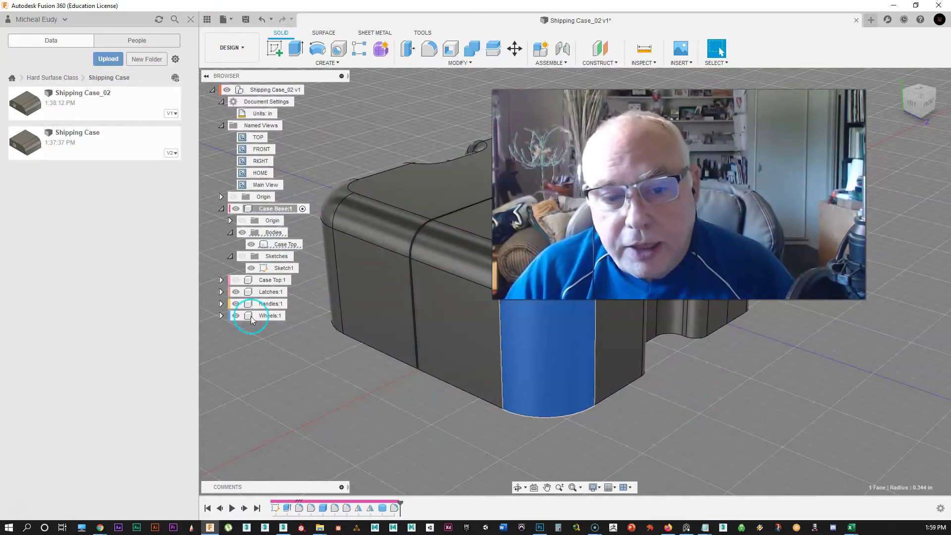
Rename the Case Base component's sketch as Mase Case and clear the selection
click(285, 268)
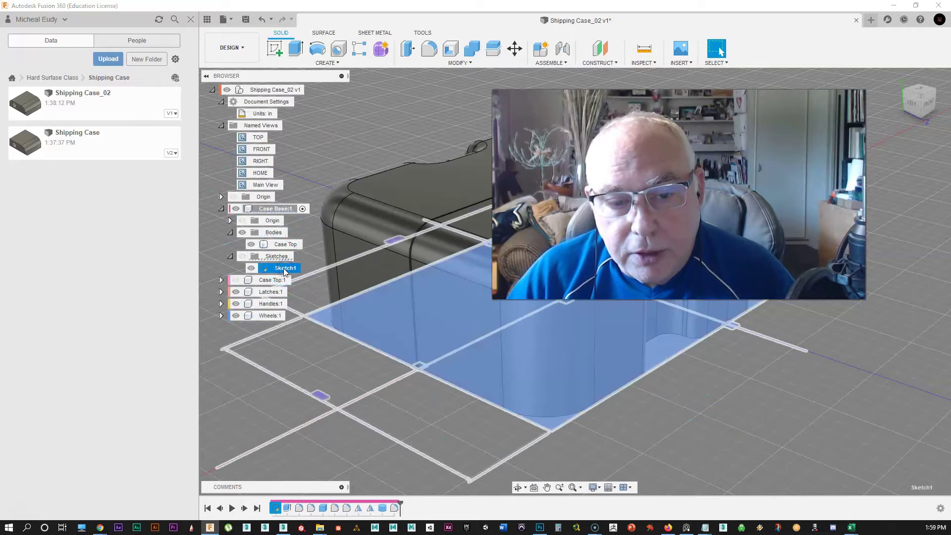
right_click(285, 270)
double_click(286, 269)
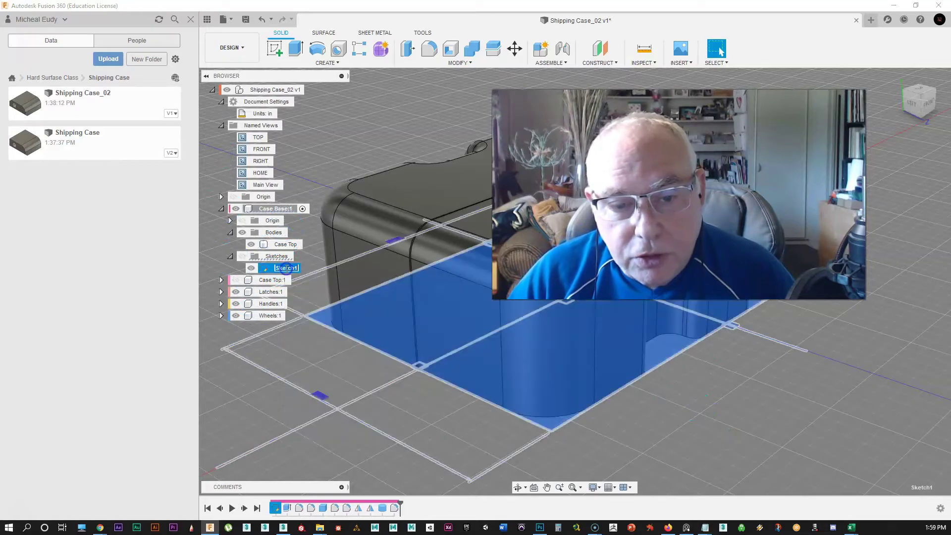
text(Mase Case)
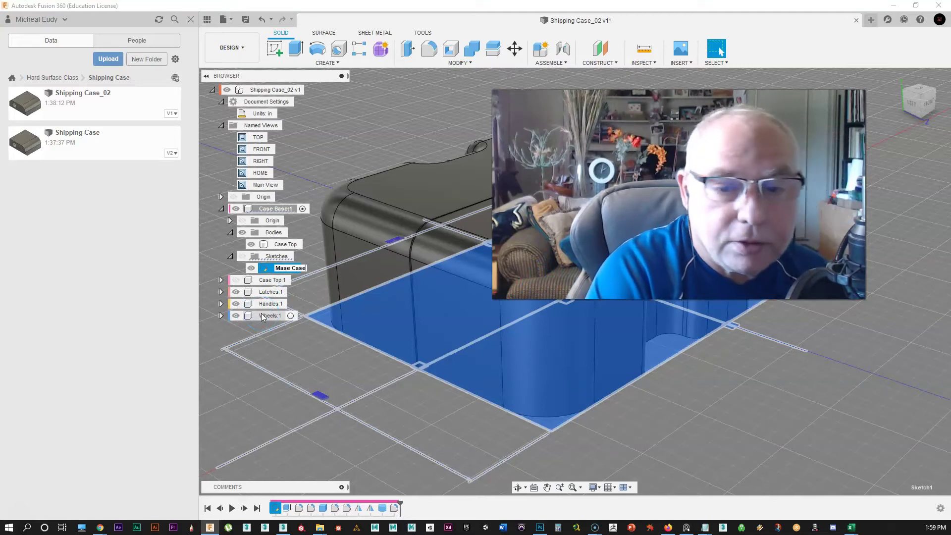
key(Return)
click(329, 22)
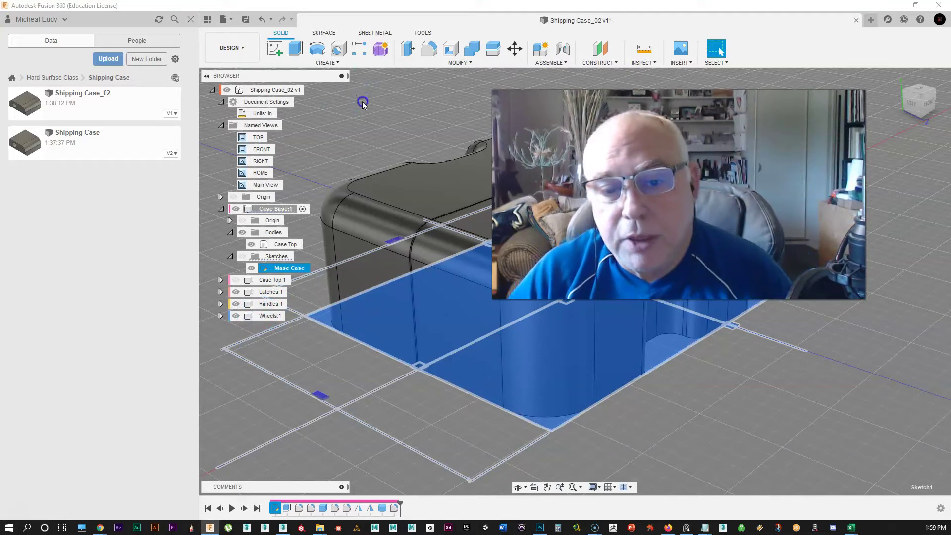
click(752, 350)
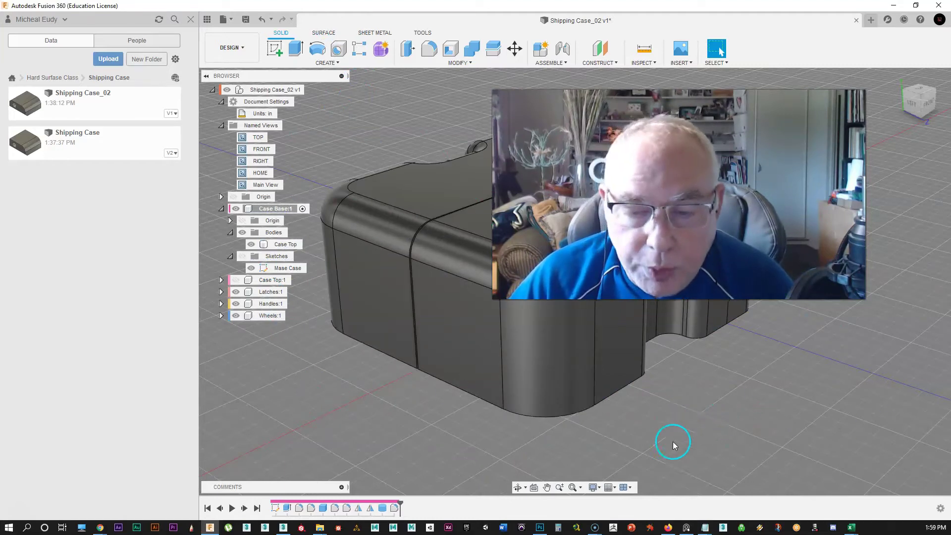
middle_drag(672, 441, 686, 437)
click(686, 402)
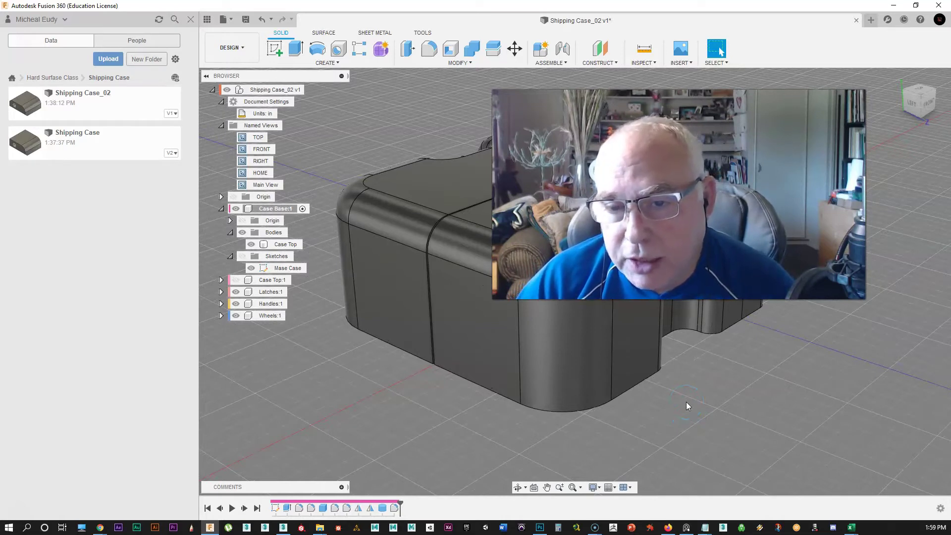
click(348, 363)
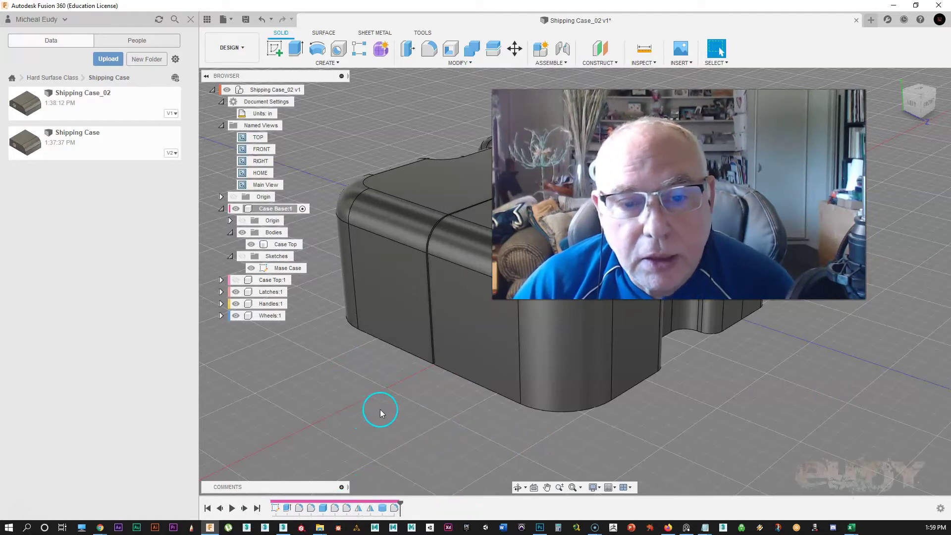
shift+middle_drag(405, 406, 397, 426)
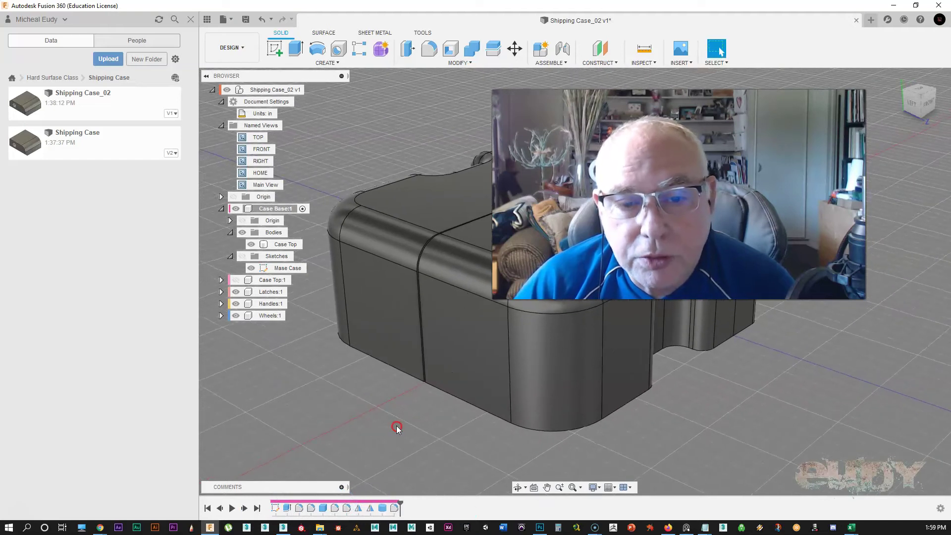